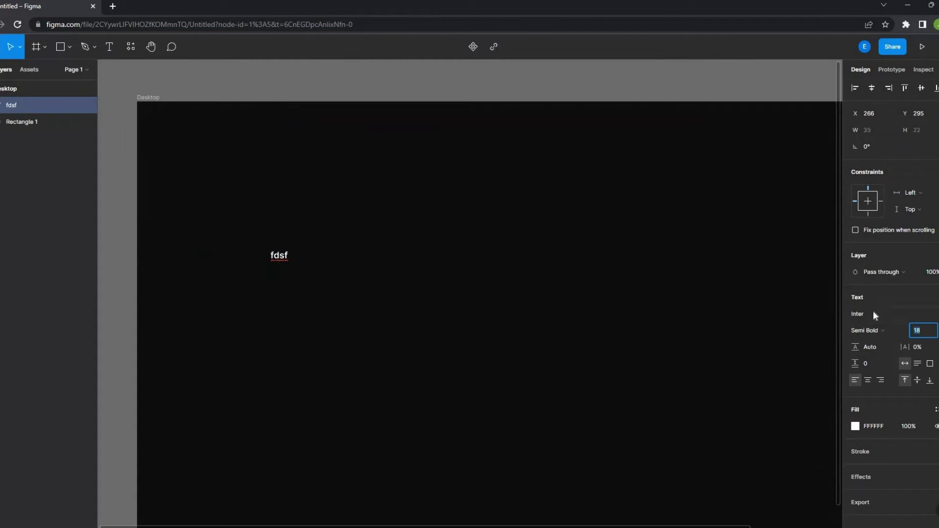
# Add the Portfolio nav label and fill a copied label with a placeholder full name using Content Reel
pyautogui.write('Port')
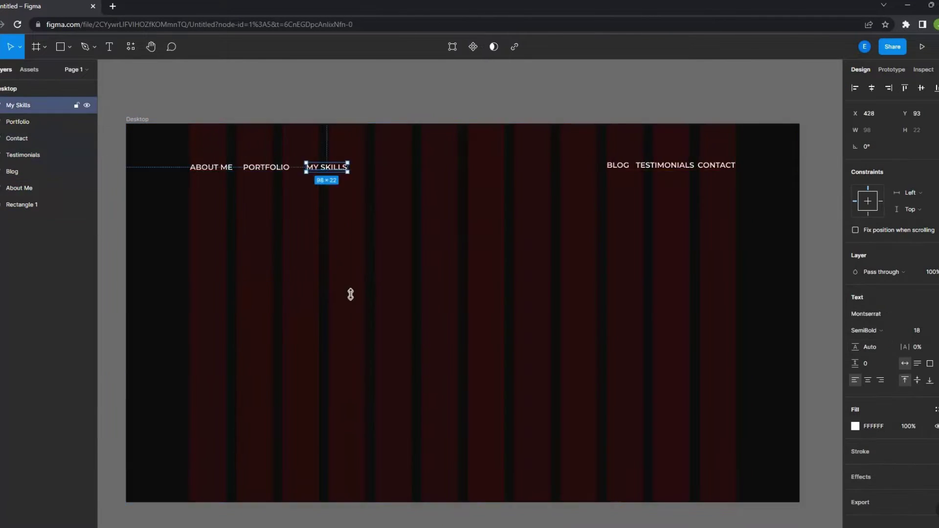
pyautogui.rightClick(350, 296)
pyautogui.click(600, 487)
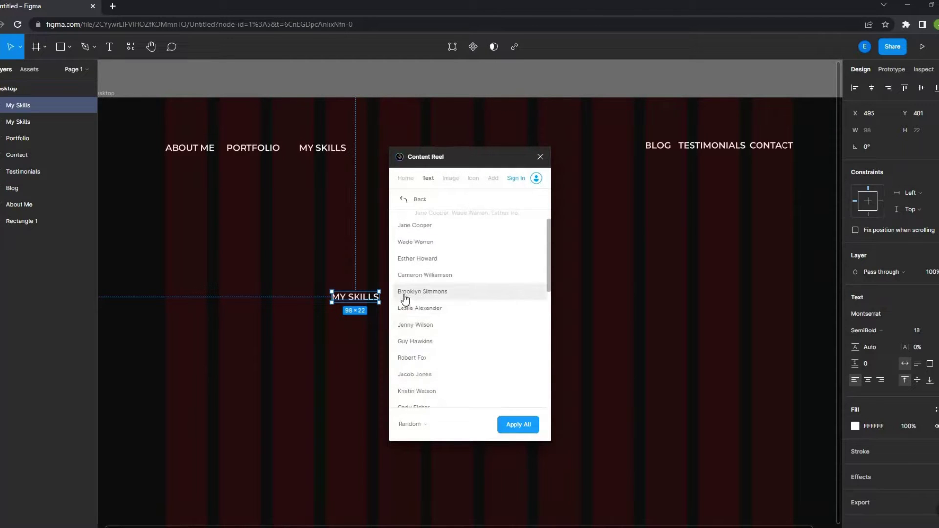
pyautogui.click(405, 292)
pyautogui.write('S')
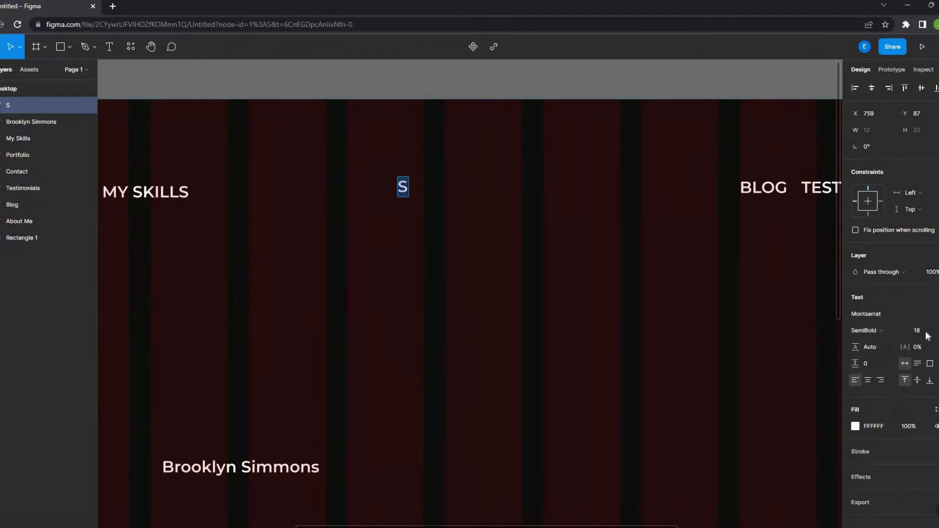
# Draw the second thin bar and group both bars into an L-shaped bracket
pyautogui.scroll(-5, 427, 289)
pyautogui.scroll(5, 438, 222)
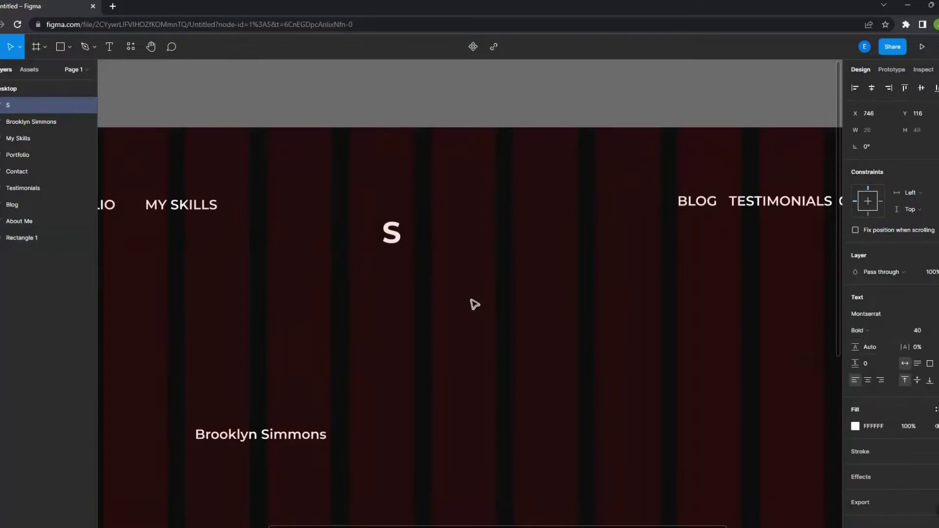
pyautogui.press('r')
pyautogui.moveTo(396, 235); pyautogui.dragTo(400, 272)
pyautogui.scroll(3, 430, 277)
pyautogui.scroll(3, 356, 237)
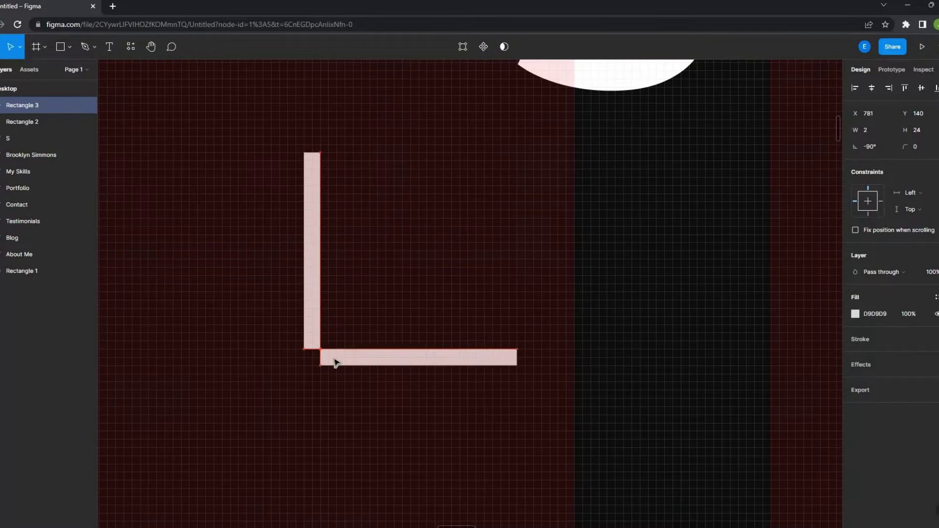
pyautogui.keyDown('shift'); pyautogui.click(379, 344); pyautogui.keyUp('shift')
pyautogui.hotkey('ctrl', 'g')
# Rotate the copied bracket 180° and group both brackets together
pyautogui.scroll(-3, 387, 293)
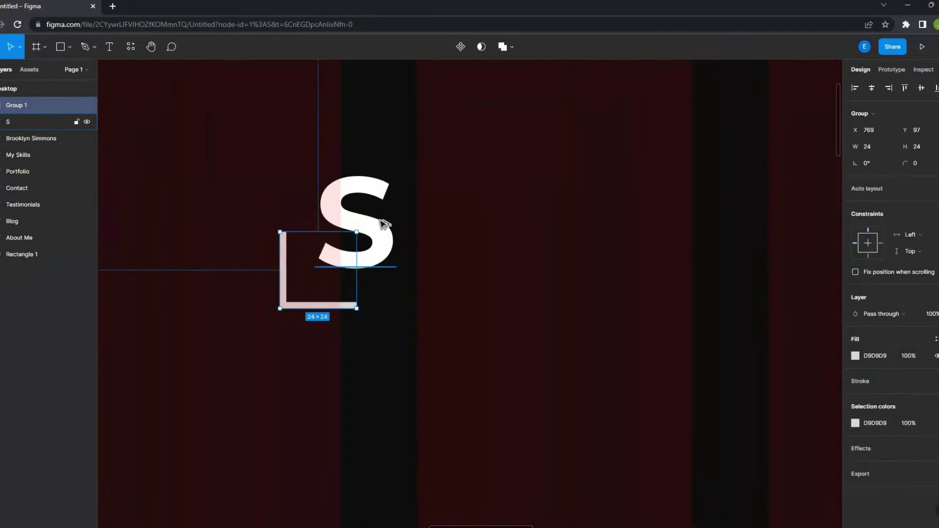
pyautogui.scroll(-2, 444, 223)
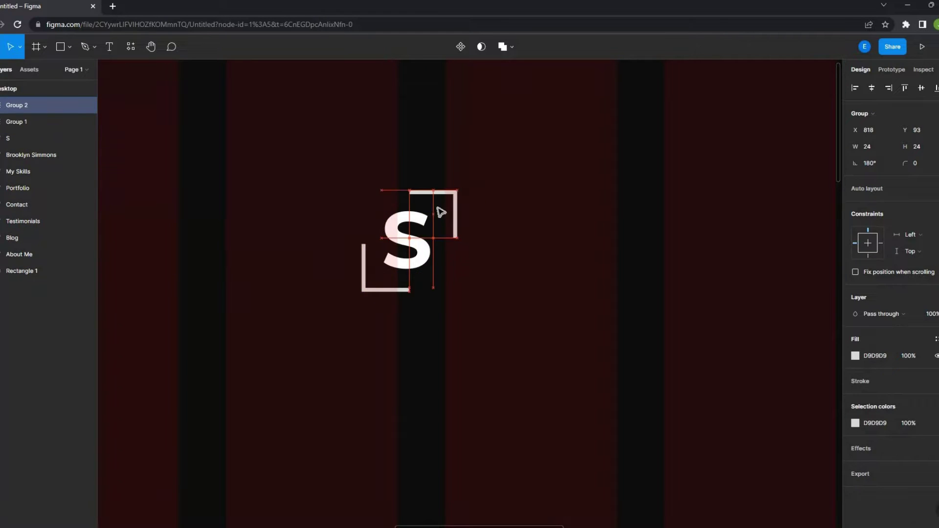
pyautogui.hotkey('shift', 'Tab')
pyautogui.scroll(2, 320, 288)
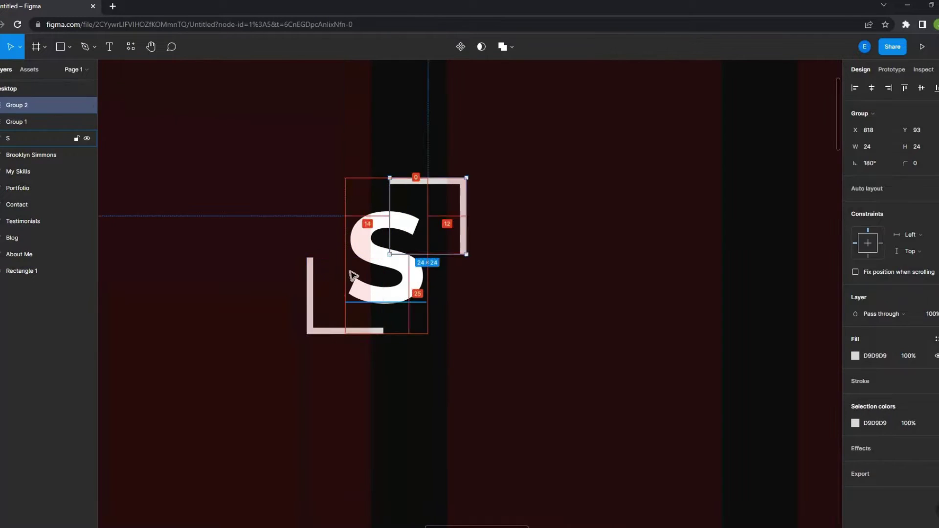
pyautogui.hotkey('ctrl', 'shift', '4')
pyautogui.hotkey('ctrl', 'g')
pyautogui.press('Escape')
# Inspect the upper and lower bracket bars within the Desktop frame
pyautogui.scroll(-5, 471, 283)
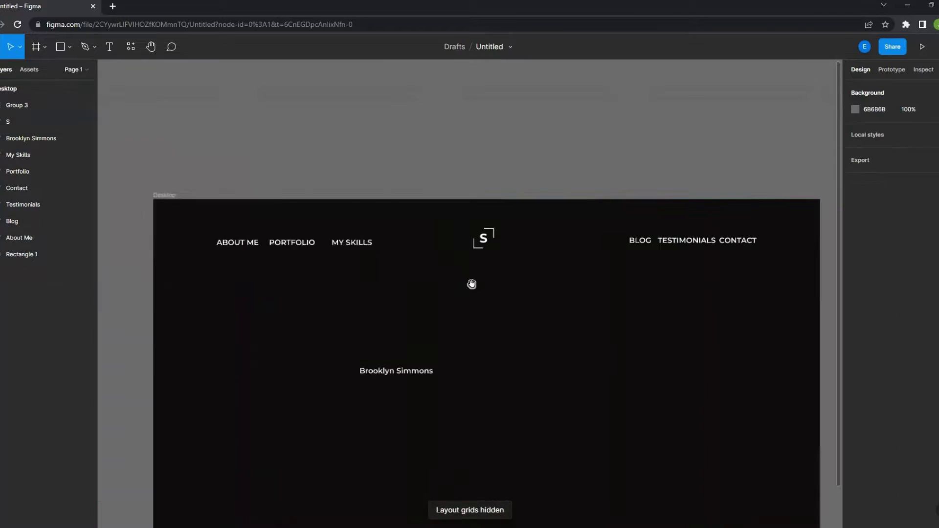
pyautogui.click(455, 264)
pyautogui.scroll(5, 489, 254)
pyautogui.keyDown('ctrl'); pyautogui.click(353, 123); pyautogui.keyUp('ctrl')
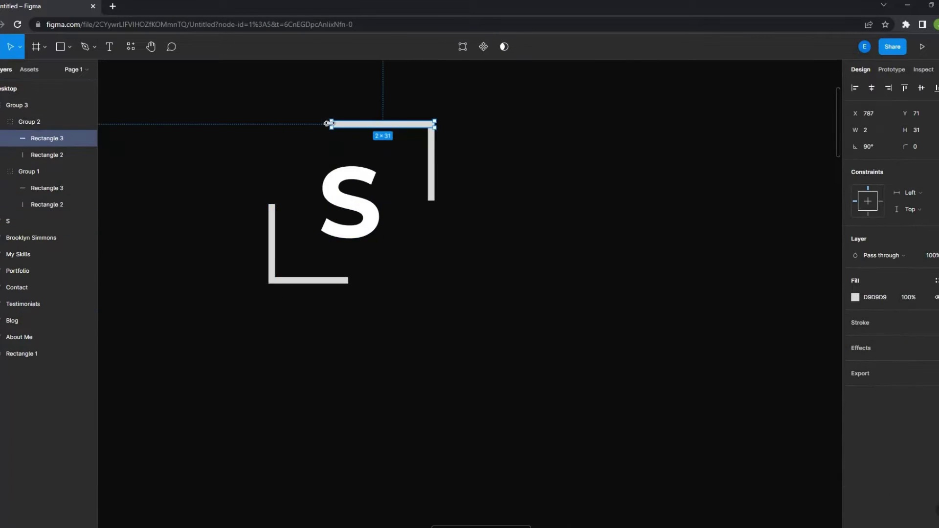
pyautogui.scroll(2, 327, 123)
pyautogui.keyDown('ctrl'); pyautogui.click(243, 312); pyautogui.keyUp('ctrl')
pyautogui.press('Escape')
# Fit the Desktop frame in view and select the S with both brackets
pyautogui.scroll(-10, 470, 269)
pyautogui.scroll(3, 430, 250)
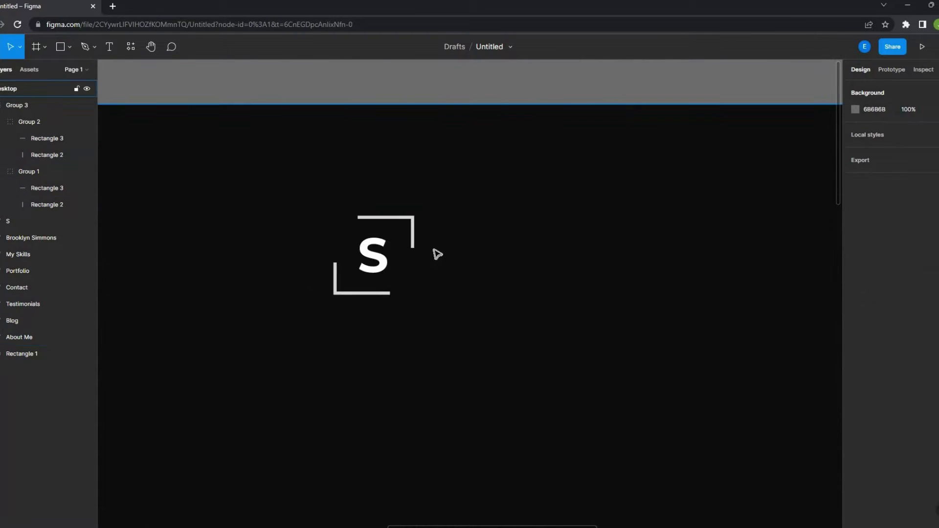
pyautogui.hotkey('shift', '1')
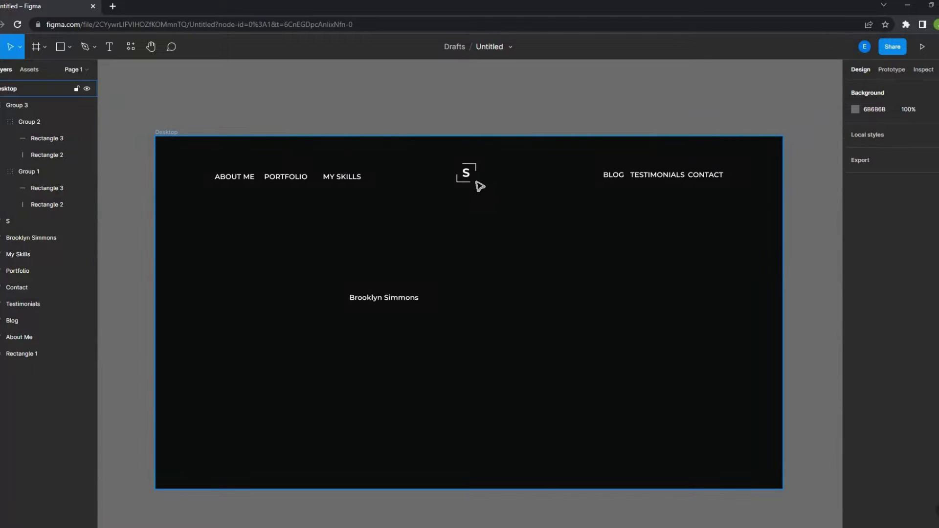
pyautogui.scroll(5, 451, 218)
pyautogui.scroll(-5, 468, 246)
pyautogui.click(470, 218)
# Group the S and its brackets into one logo mark
pyautogui.scroll(5, 488, 156)
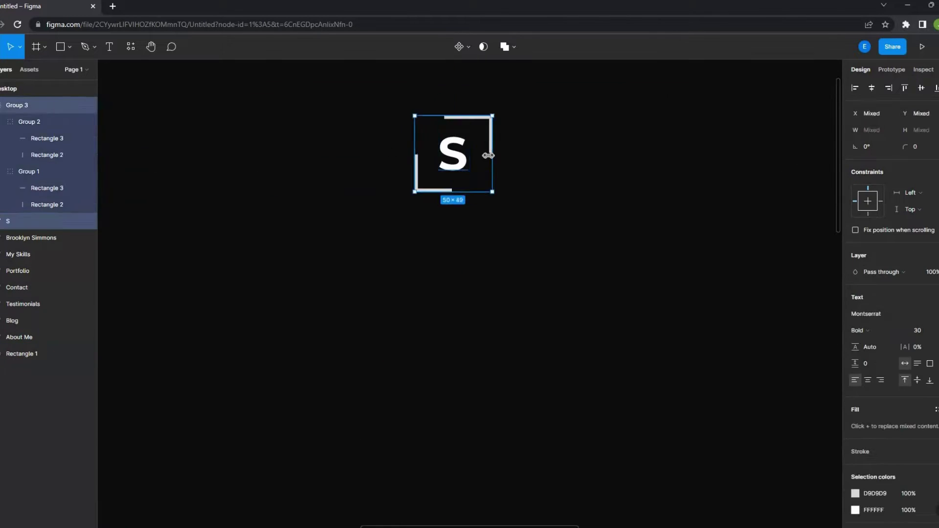
pyautogui.hotkey('ctrl', 'g')
pyautogui.hotkey('shift', '1')
pyautogui.scroll(2, 394, 203)
pyautogui.hotkey('ctrl', 'shift', '4')
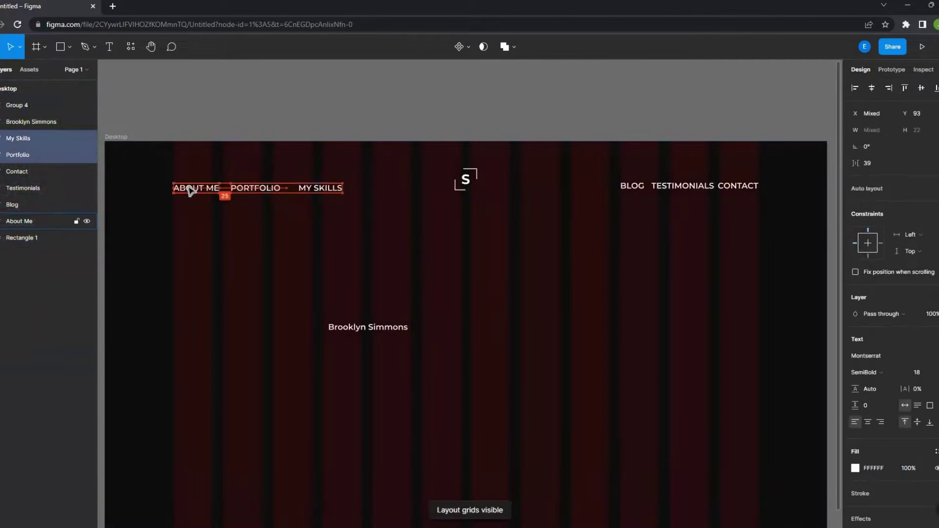
# Group the left navigation labels and widen the gap between them
pyautogui.hotkey('shift', '1')
pyautogui.hotkey('ctrl', 'g')
pyautogui.click(875, 179)
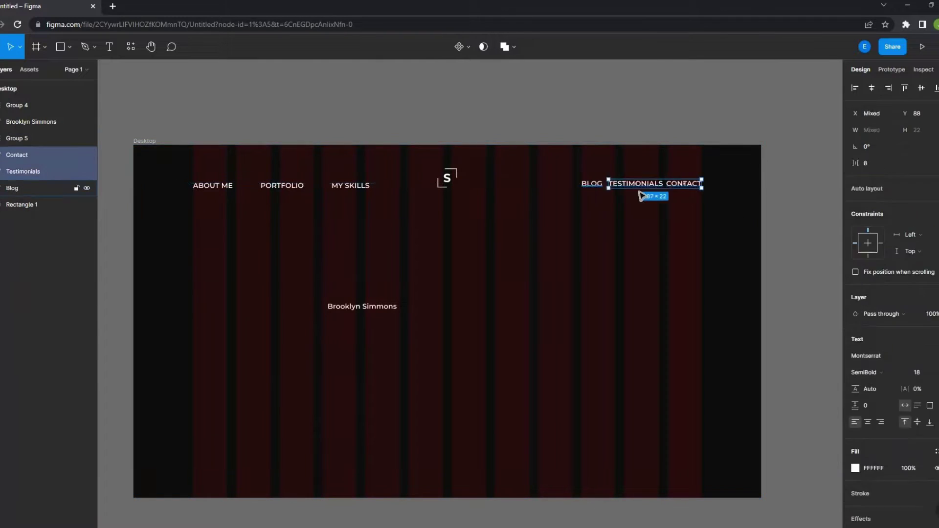
pyautogui.scroll(3, 642, 188)
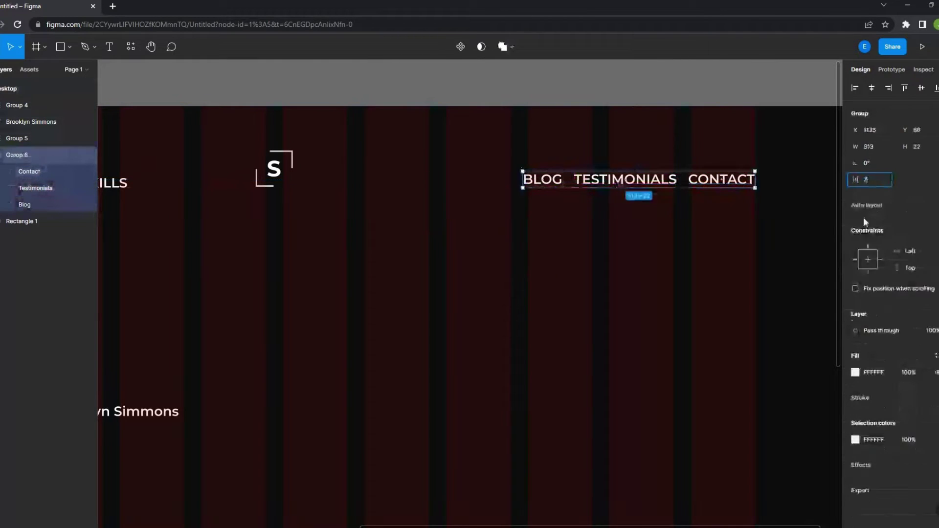
pyautogui.hotkey('shift', '1')
pyautogui.hotkey('ctrl', 'shift', '4')
pyautogui.press('Return')
# Review the grouped right and left navigation labels for even spacing
pyautogui.scroll(3, 402, 209)
pyautogui.hotkey('ctrl', 'shift', '4')
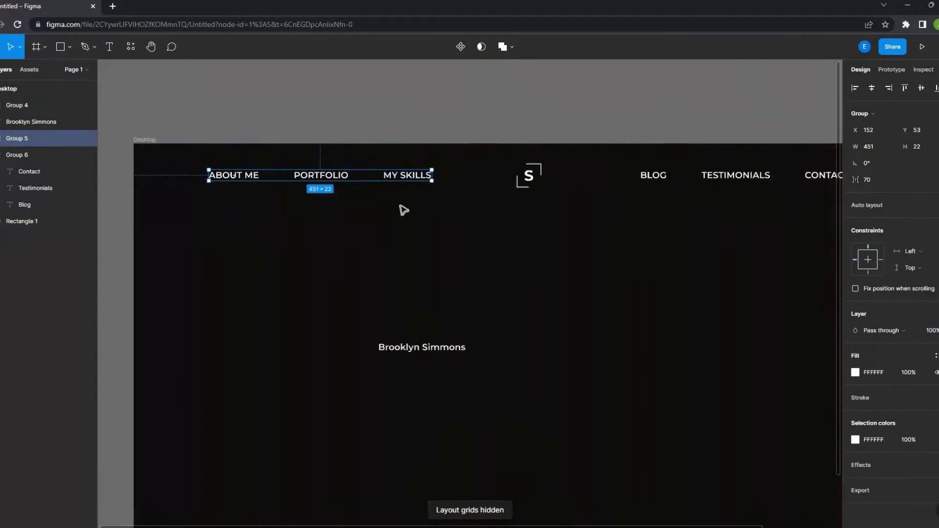
pyautogui.click(615, 185)
pyautogui.scroll(5, 615, 185)
pyautogui.press('Escape')
pyautogui.hotkey('shift', '1')
pyautogui.click(327, 184)
pyautogui.press('Escape')
pyautogui.hotkey('ctrl', 'shift', '4')
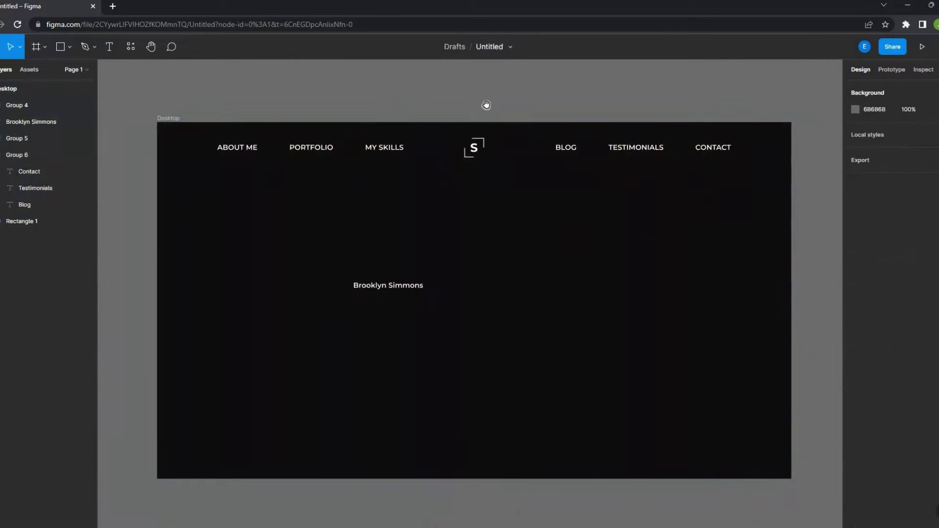
pyautogui.write("Hello! I'm")
# Duplicate the greeting below itself and fill it with a placeholder name via Content Reel
pyautogui.press('Return')
pyautogui.scroll(2, 387, 296)
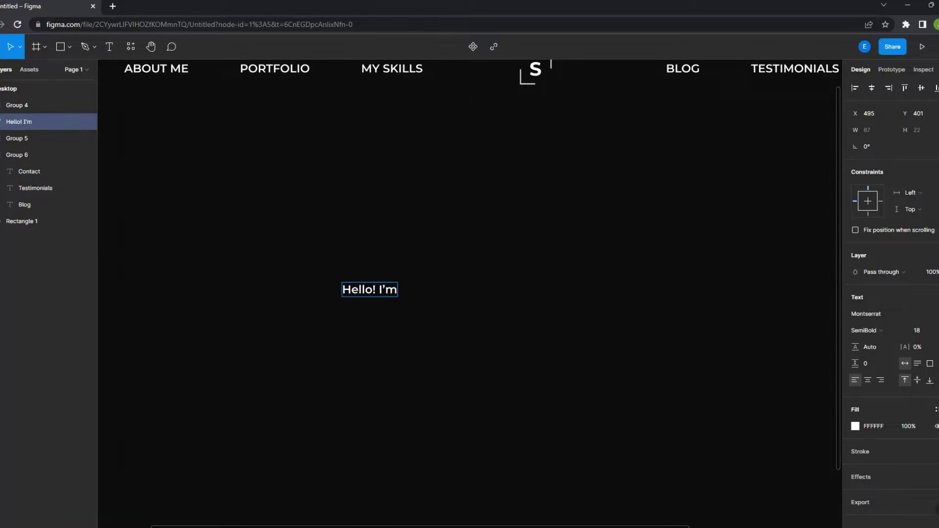
pyautogui.moveTo(366, 290); pyautogui.dragTo(373, 336)
pyautogui.hotkey('ctrl', 'alt', 'p')
pyautogui.click(470, 322)
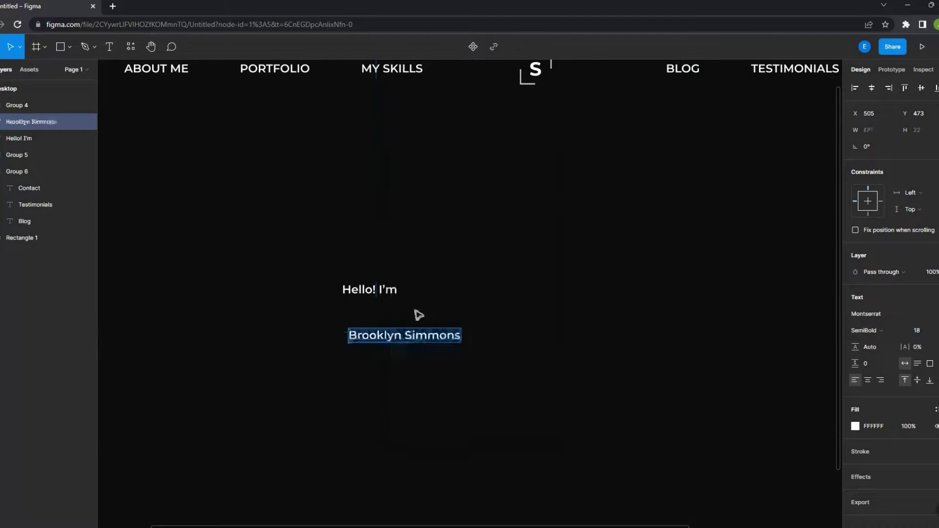
pyautogui.hotkey('ctrl', 'shift', 'Left')
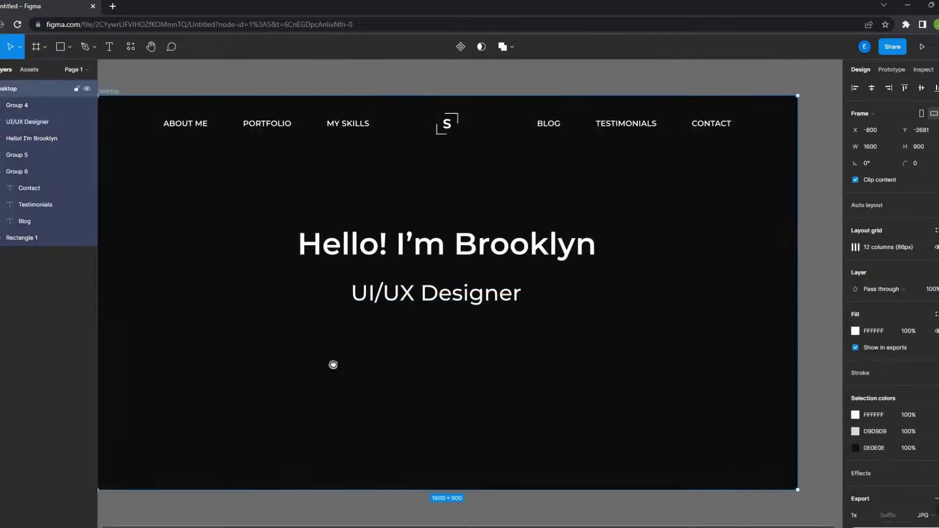
# Make the greeting bold and draw a 207×2 divider under the UI/UX Designer subtitle
pyautogui.click(611, 217)
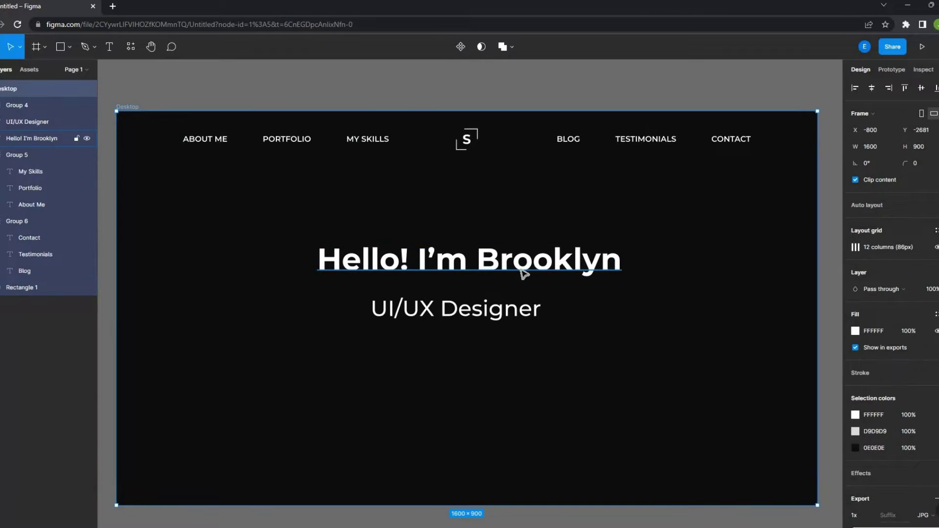
pyautogui.click(489, 308)
pyautogui.keyDown('shift'); pyautogui.click(518, 259); pyautogui.keyUp('shift')
pyautogui.press('Escape')
pyautogui.press('r')
pyautogui.moveTo(402, 354)
pyautogui.mouseDown()
pyautogui.moveTo(494, 354)
pyautogui.moveTo(446, 340)
pyautogui.mouseUp()
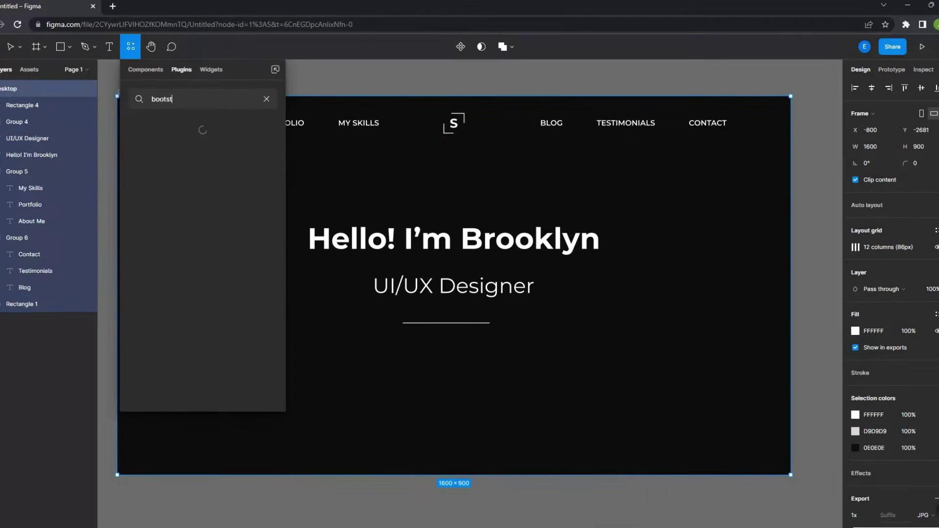
# Search 'arrow' icons and place the caret-down, e-mail lines and four social icons
pyautogui.write('arrow')
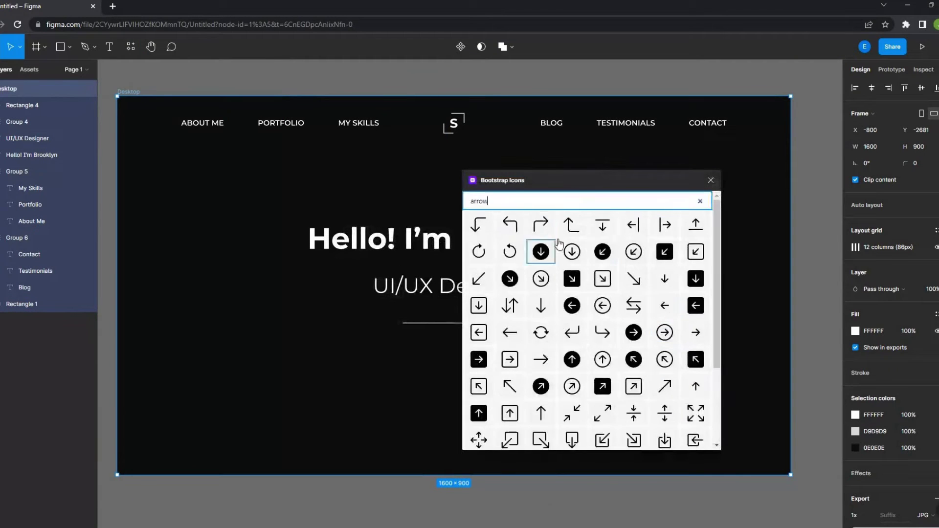
pyautogui.scroll(3, 585, 387)
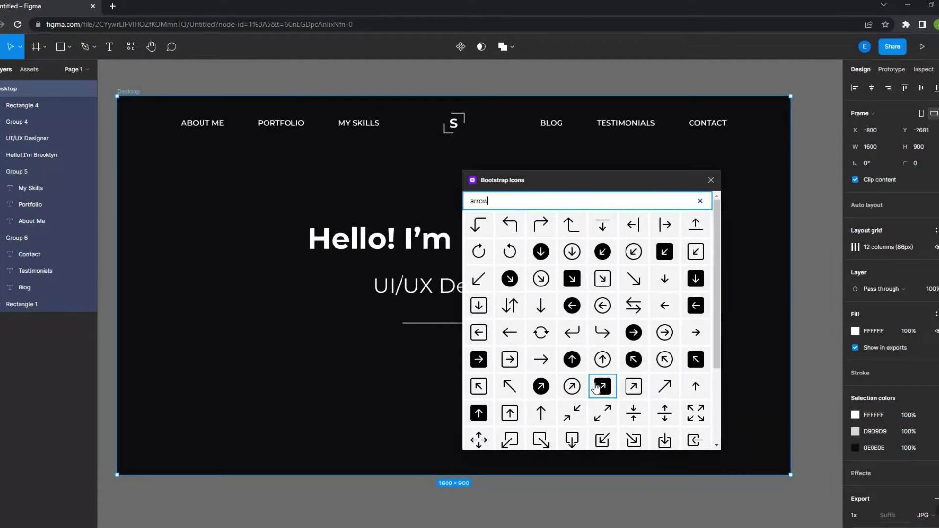
pyautogui.scroll(-5, 595, 388)
pyautogui.scroll(-1, 595, 388)
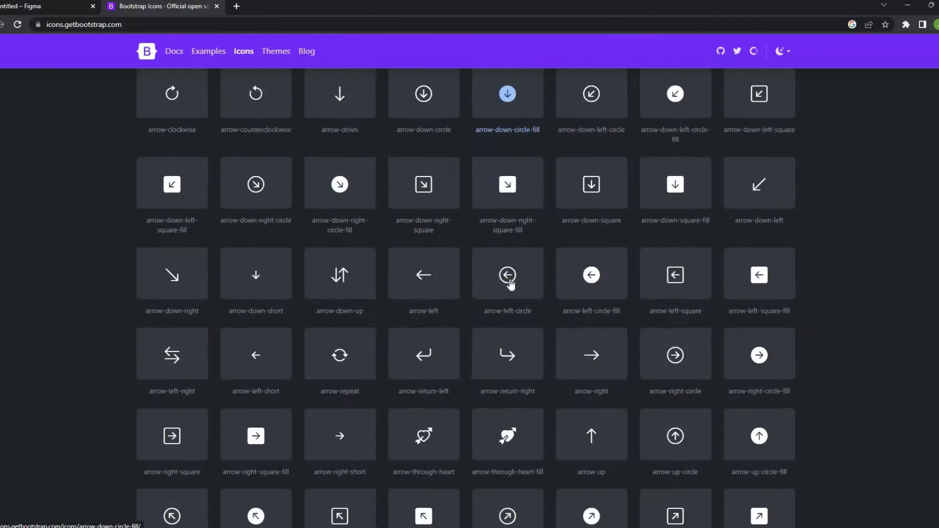
pyautogui.scroll(-10, 508, 281)
pyautogui.scroll(-2, 508, 279)
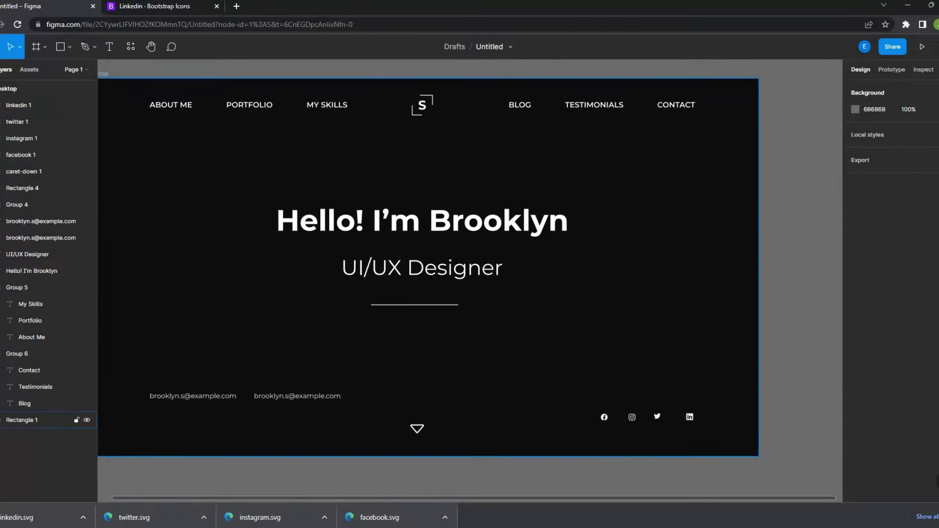
# Group the four social icons and rename the group 'Socials'
pyautogui.hotkey('ctrl', 'g')
pyautogui.hotkey('ctrl', 'r')
pyautogui.write('Socials')
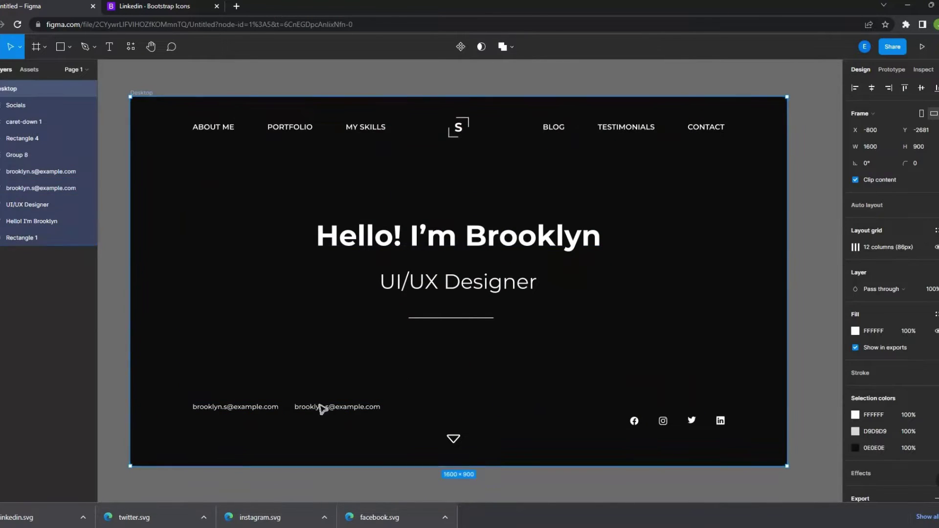
# Delete the duplicate e-mail line and group the remaining e-mail with the social icons
pyautogui.click(317, 410)
pyautogui.hotkey('ctrl', 'shift', '4')
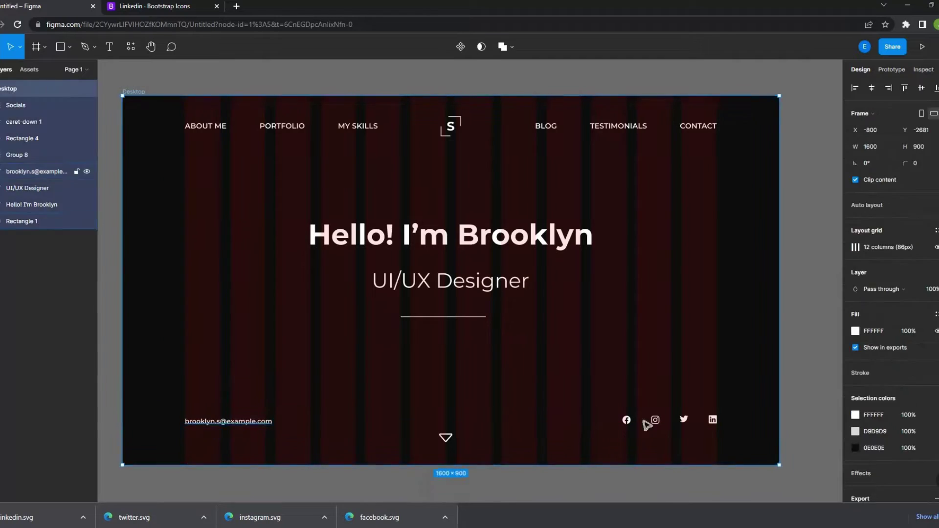
pyautogui.click(247, 421)
pyautogui.hotkey('shift', '2')
pyautogui.hotkey('shift', '1')
pyautogui.hotkey('ctrl', 'shift', '4')
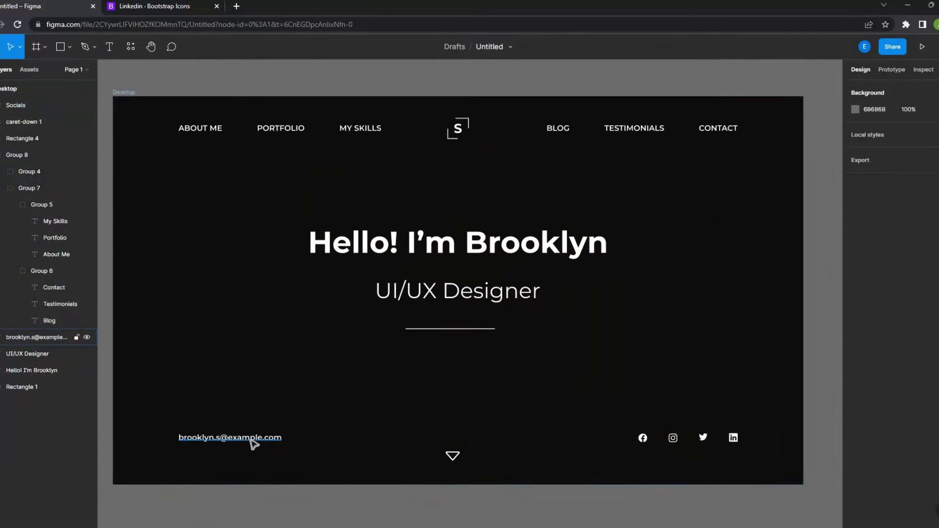
pyautogui.hotkey('ctrl', 'g')
# Group the scroll-down arrow with the e-mail and Socials group, then add a 186×30 rectangle
pyautogui.click(450, 457)
pyautogui.hscroll(1, 461, 413)
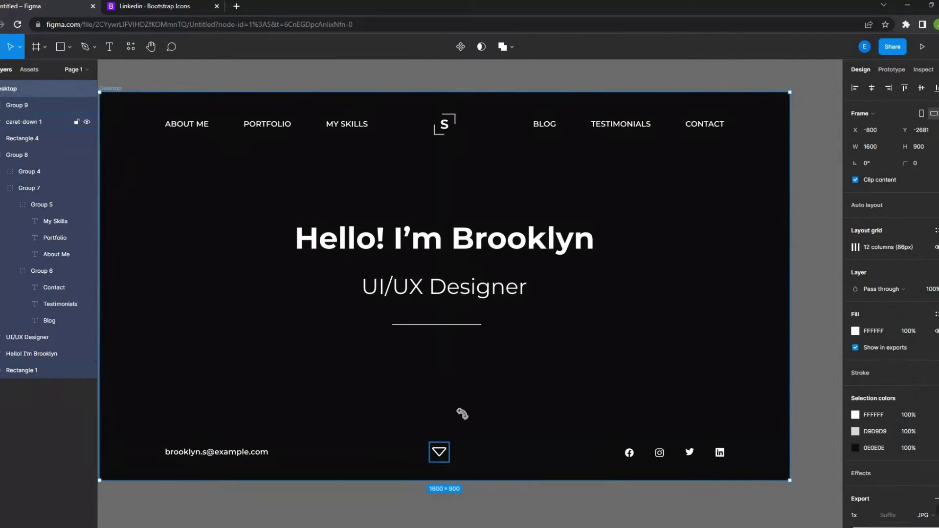
pyautogui.scroll(3, 457, 413)
pyautogui.hotkey('shift', '1')
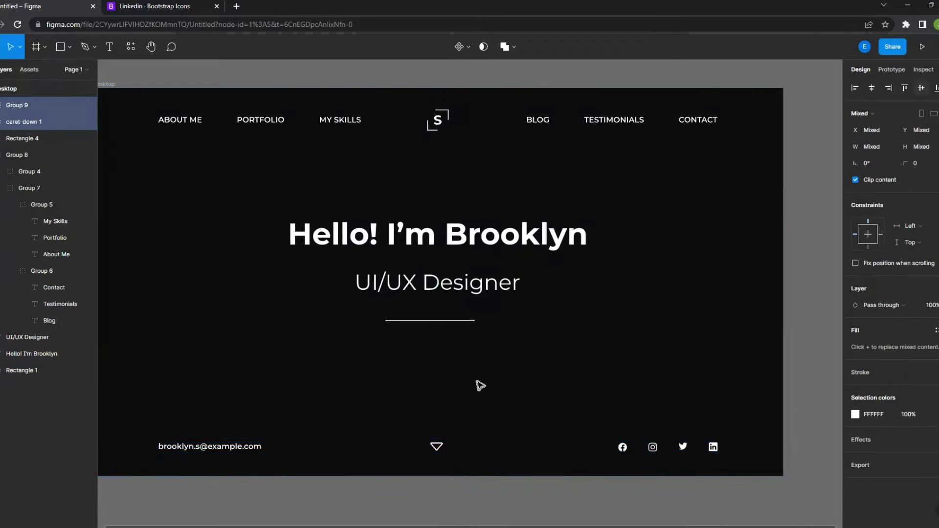
pyautogui.hotkey('ctrl', 'g')
pyautogui.press('Escape')
pyautogui.moveTo(720, 252); pyautogui.dragTo(728, 258)
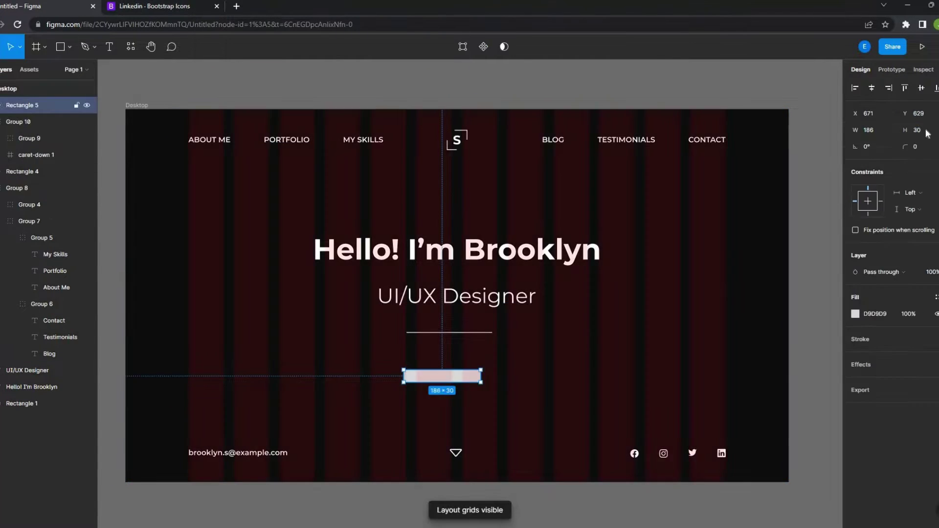
# Paste a text label into the rectangle, retype it HIRE ME, and group them
pyautogui.scroll(3, 504, 374)
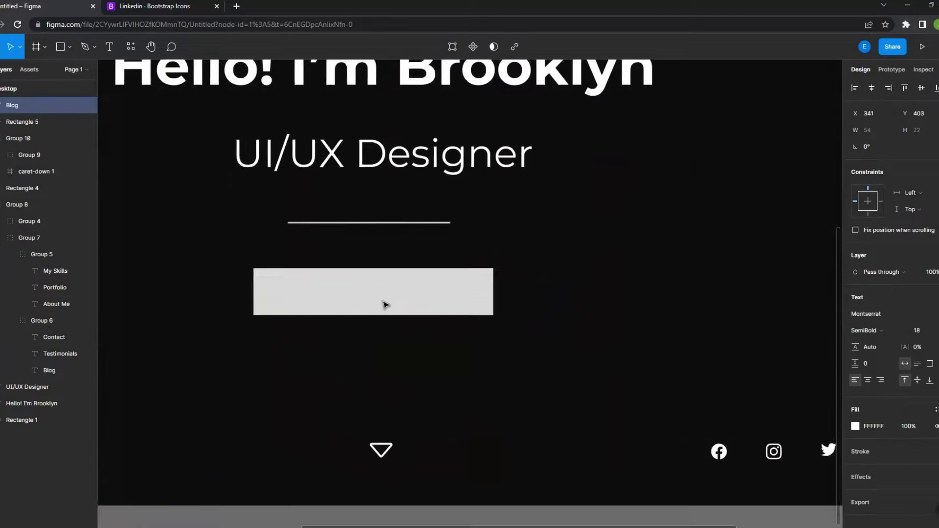
pyautogui.hotkey('ctrl', 'v')
pyautogui.doubleClick(515, 355)
pyautogui.press('Escape')
pyautogui.hotkey('shift', '1')
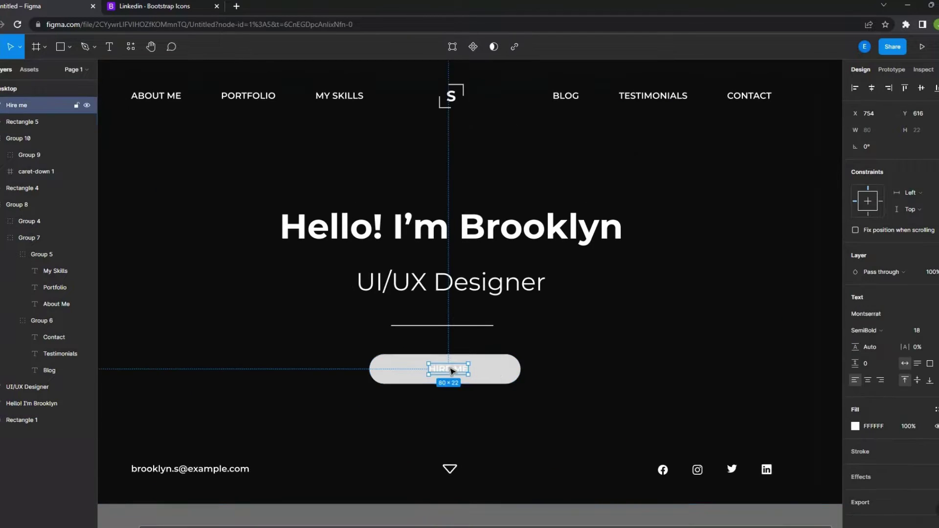
pyautogui.hotkey('ctrl', 'g')
pyautogui.hotkey('shift', '1')
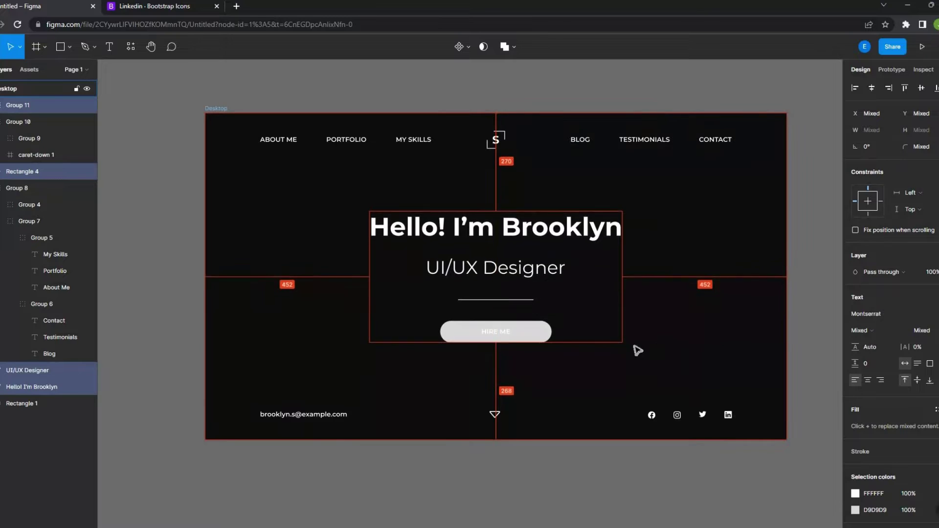
# Save the button background's purple fill as the 'Accent Color' style
pyautogui.click(528, 299)
pyautogui.scroll(2, 571, 307)
pyautogui.hotkey('shift', '1')
pyautogui.click(854, 297)
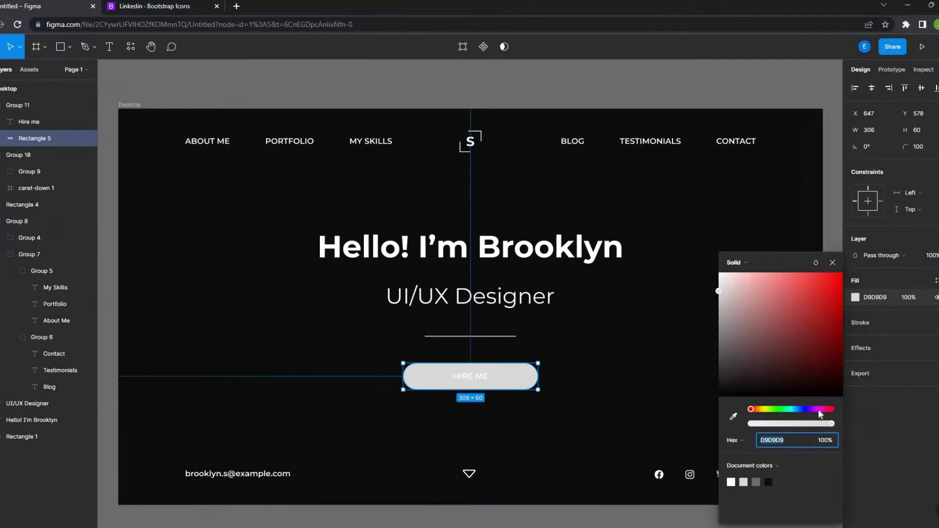
pyautogui.click(936, 281)
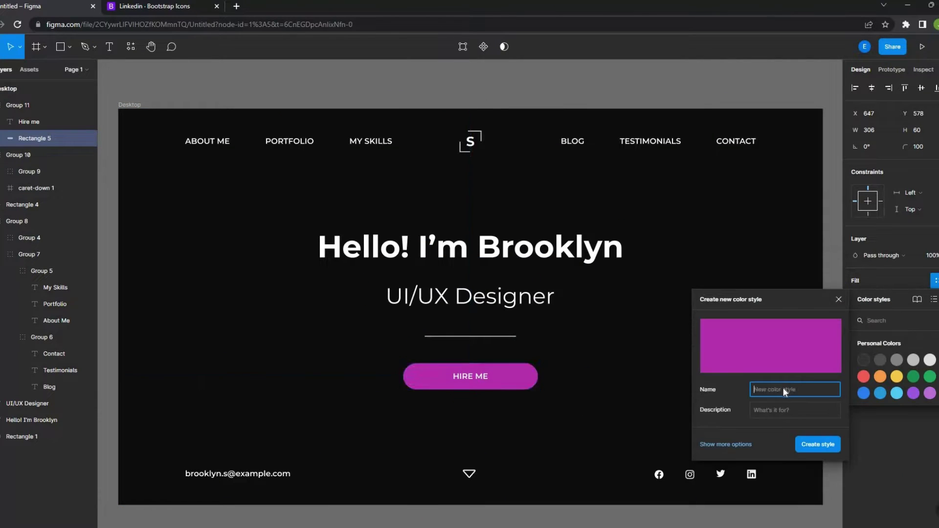
pyautogui.write('Accent Color')
pyautogui.click(816, 445)
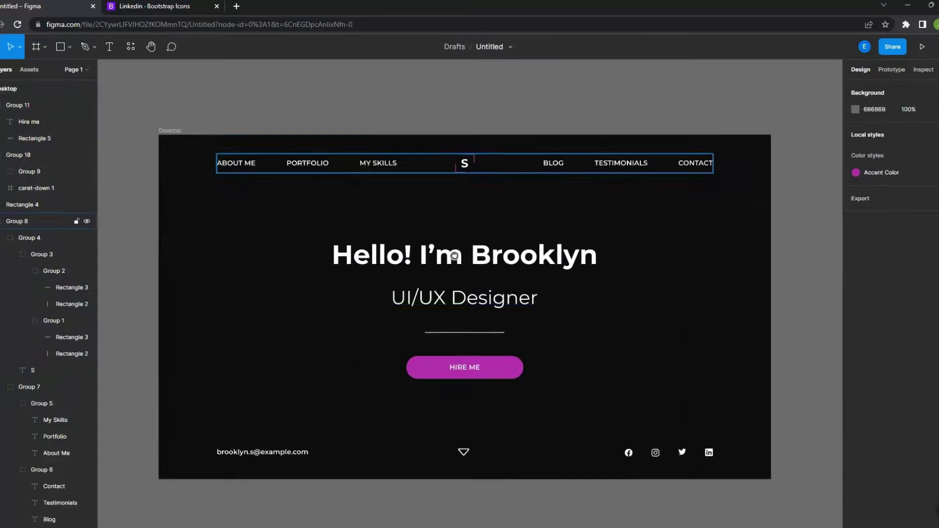
# Draw outline circles at the frame's left and right edges, undoing two misplaced changes
pyautogui.click(549, 334)
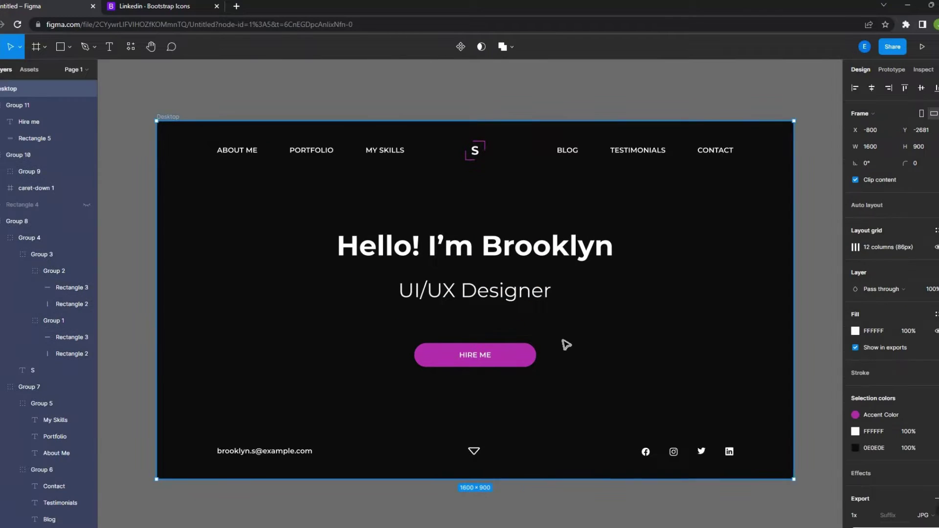
pyautogui.press('o')
pyautogui.moveTo(147, 178); pyautogui.dragTo(341, 383)
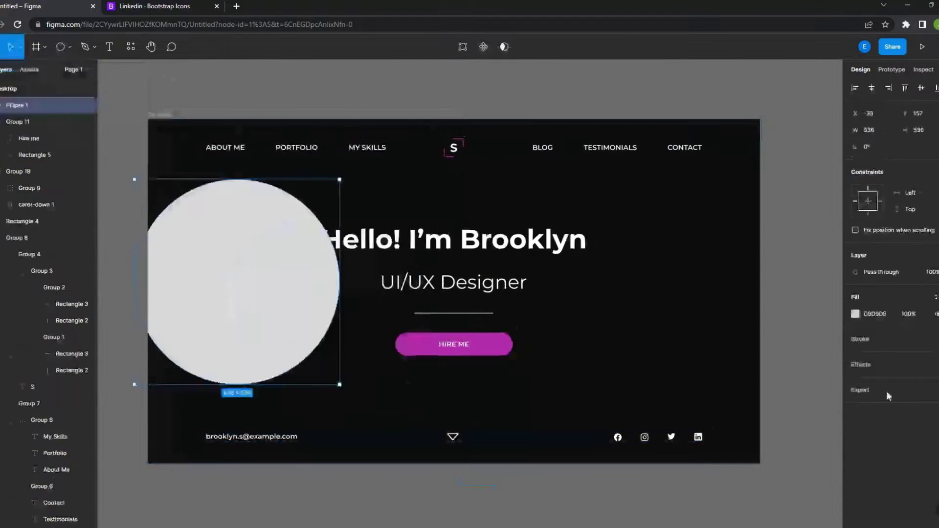
pyautogui.moveTo(252, 238); pyautogui.dragTo(271, 417)
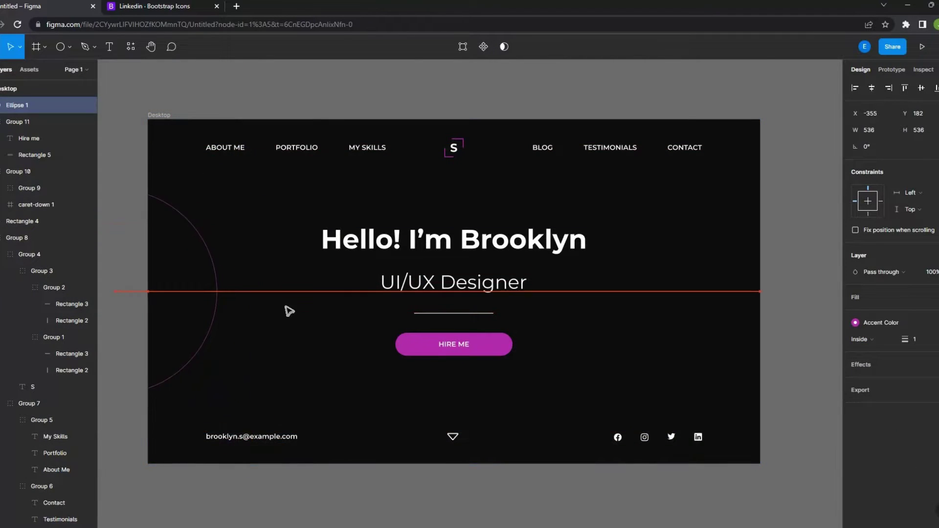
pyautogui.scroll(-2, 240, 323)
pyautogui.press('o')
pyautogui.moveTo(650, 299); pyautogui.dragTo(707, 365)
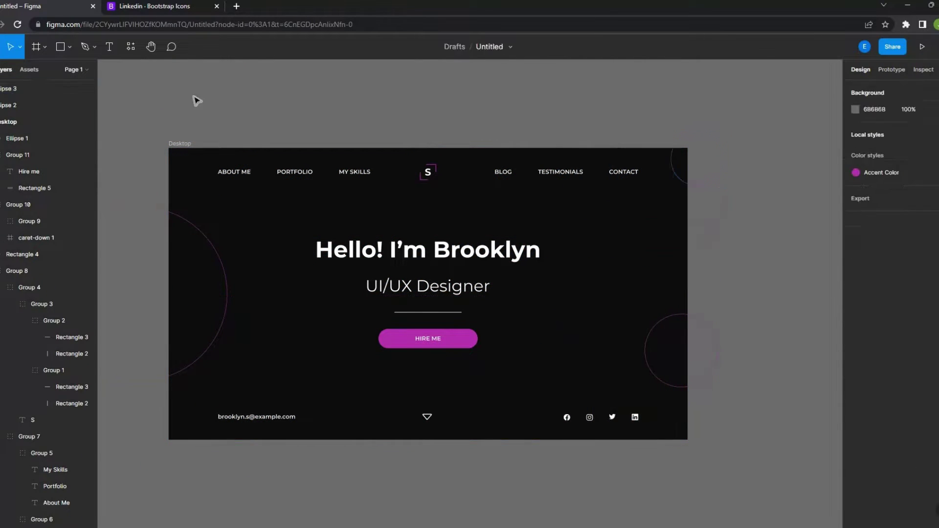
pyautogui.scroll(1, 685, 171)
pyautogui.hotkey('ctrl', 'z')
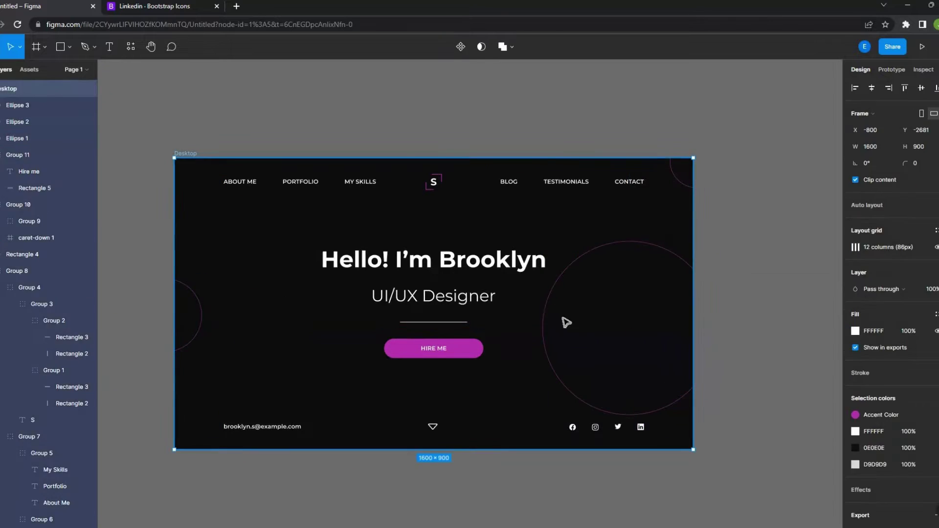
pyautogui.hotkey('ctrl', 'z')
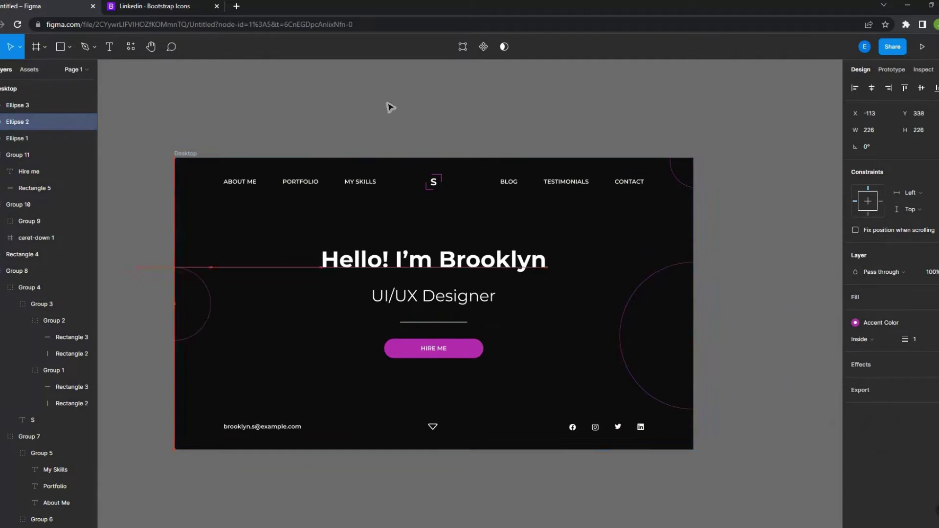
# Draw a white circle with a 100 layer blur and move it to the hero's top-left
pyautogui.scroll(2, 398, 335)
pyautogui.press('o')
pyautogui.moveTo(190, 187); pyautogui.dragTo(341, 338)
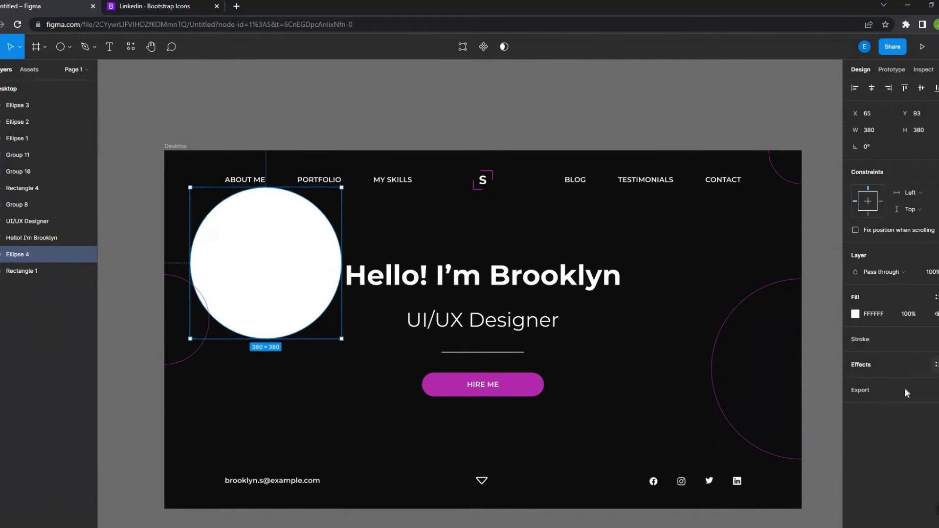
pyautogui.write('100')
pyautogui.moveTo(245, 254); pyautogui.dragTo(178, 174)
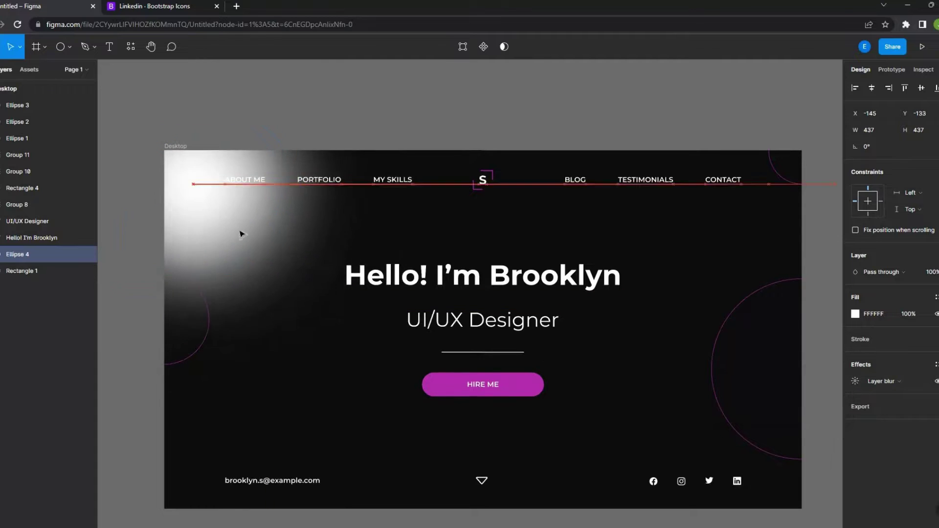
# Enlarge the glow circle to 767 wide and set its fill opacity to 11%
pyautogui.click(907, 313)
pyautogui.write('33')
pyautogui.moveTo(312, 296); pyautogui.dragTo(378, 340)
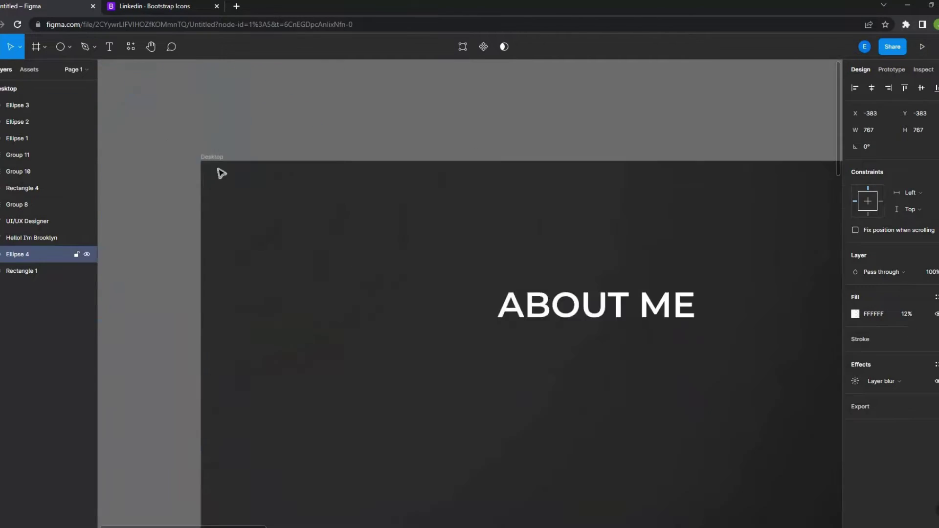
pyautogui.write('11')
pyautogui.press('Escape')
pyautogui.scroll(-3, 245, 228)
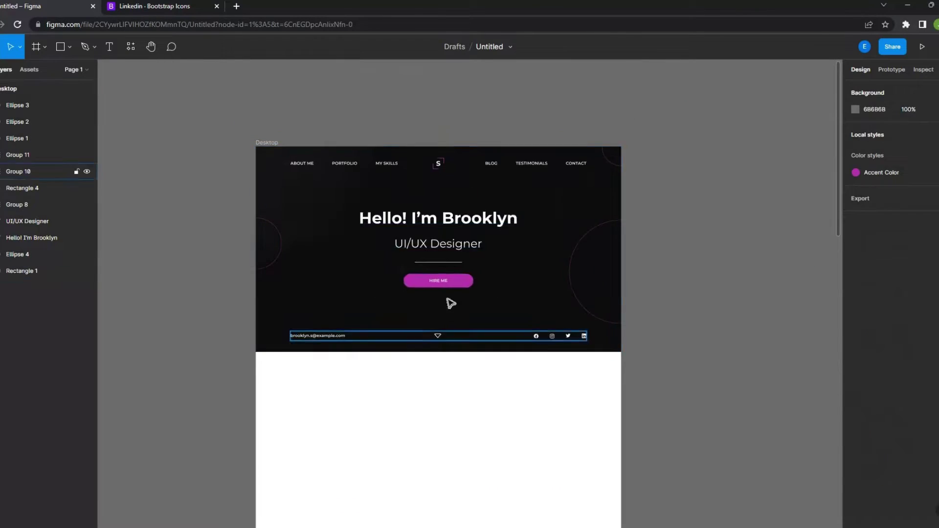
# Group the hero layers, extend the Bg frame, and reshape the About image placeholder into a landscape box
pyautogui.keyDown('shift'); pyautogui.click(60, 167); pyautogui.keyUp('shift')
pyautogui.hotkey('ctrl', 'g')
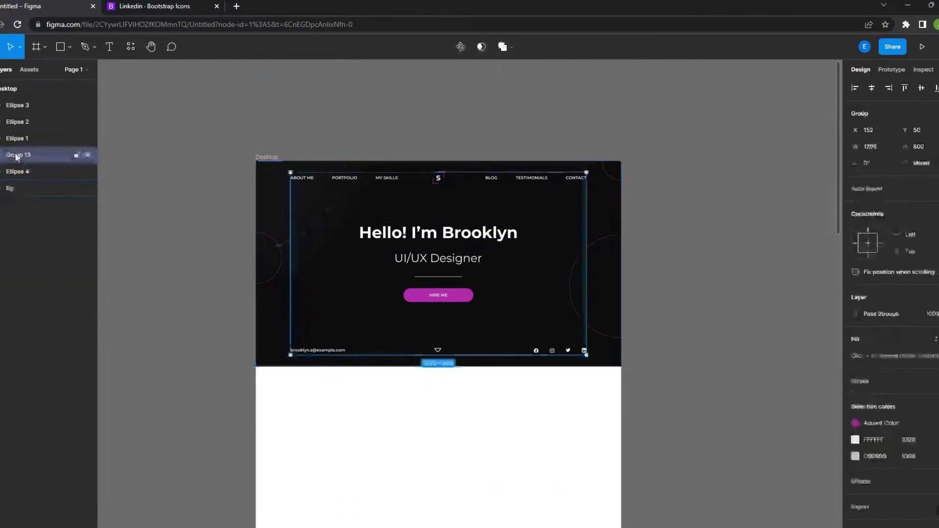
pyautogui.click(75, 193)
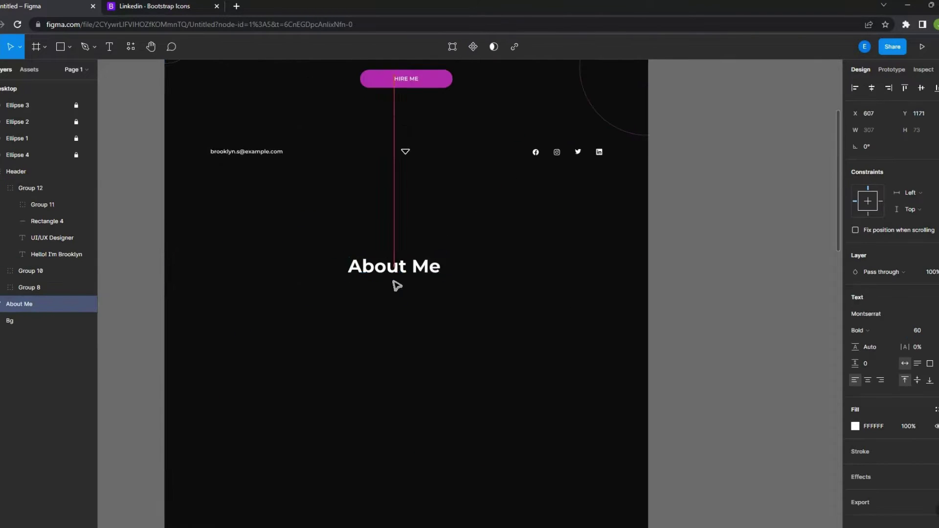
pyautogui.click(396, 285)
pyautogui.scroll(2, 327, 285)
pyautogui.scroll(2, 352, 332)
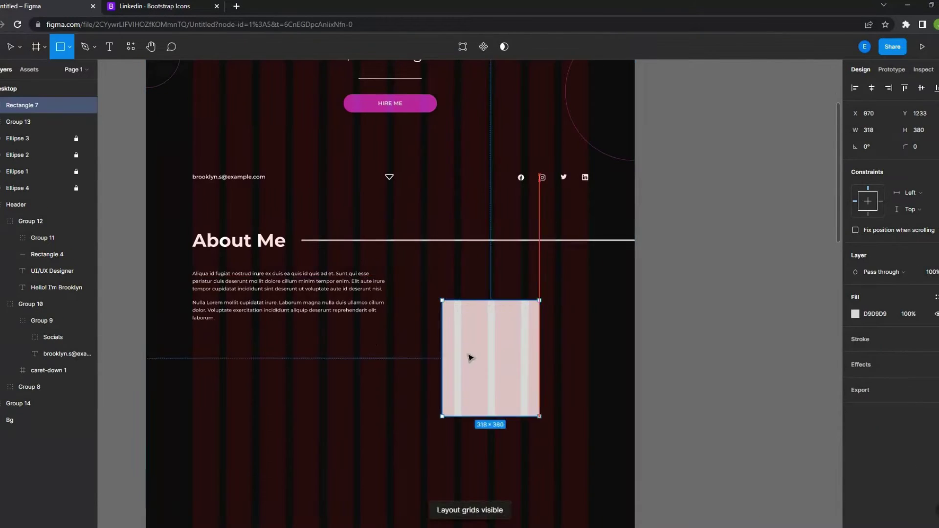
pyautogui.moveTo(469, 358); pyautogui.dragTo(530, 352)
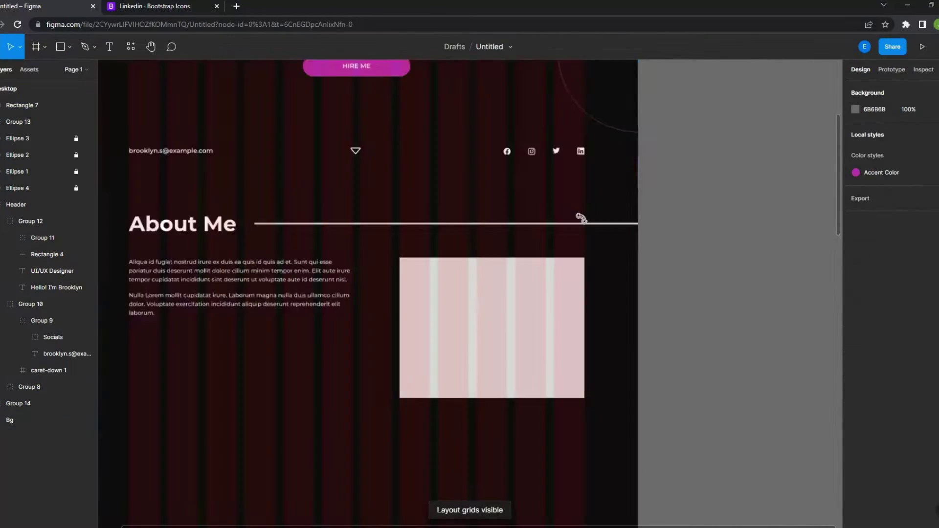
pyautogui.scroll(-1, 323, 352)
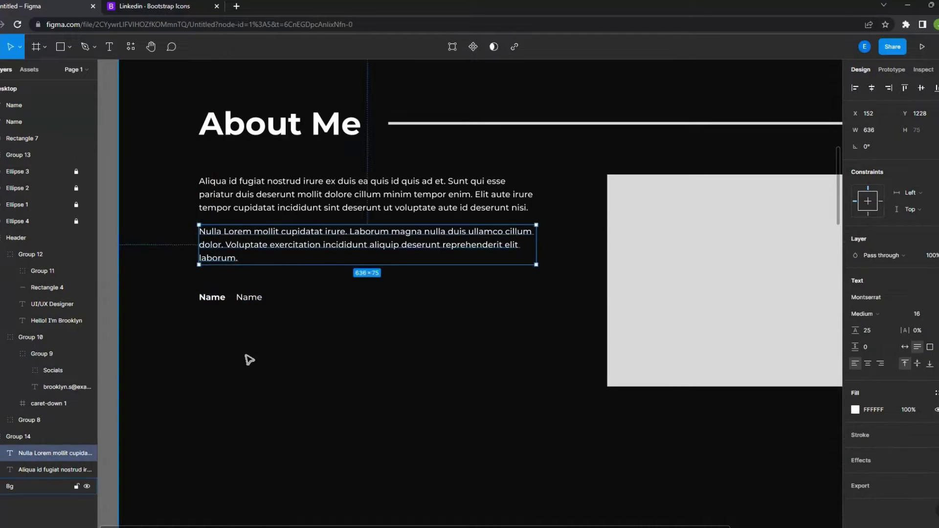
# Fill the Name value with a sample full name from the Content Reel plugin
pyautogui.rightClick(256, 303)
pyautogui.click(415, 446)
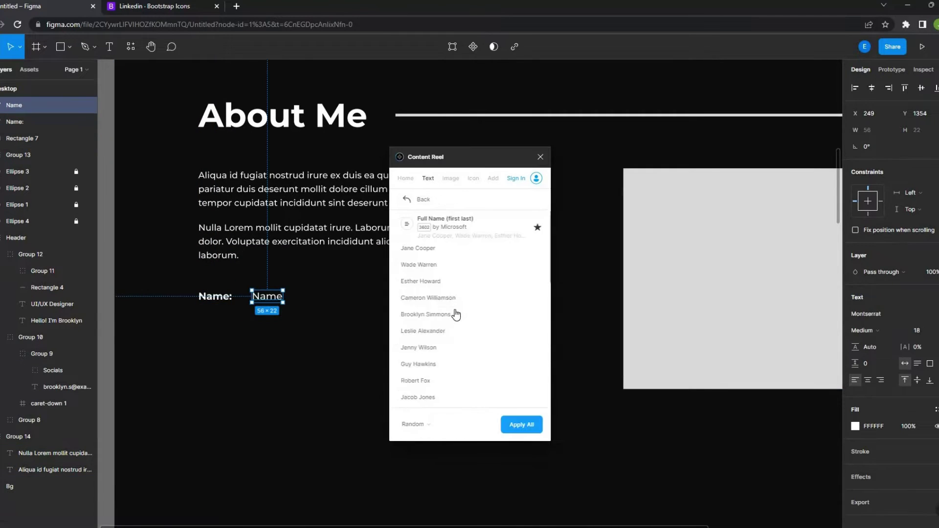
pyautogui.click(456, 256)
# Duplicate the name row as an 'Adress:' row with a sample address value
pyautogui.keyDown('shift'); pyautogui.click(225, 289); pyautogui.keyUp('shift')
pyautogui.moveTo(231, 289); pyautogui.dragTo(231, 323)
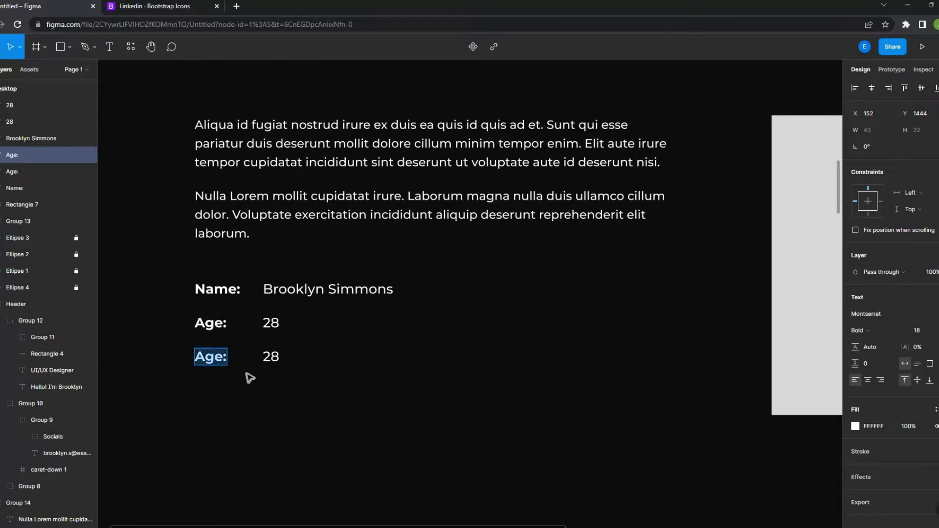
pyautogui.write('Adress:')
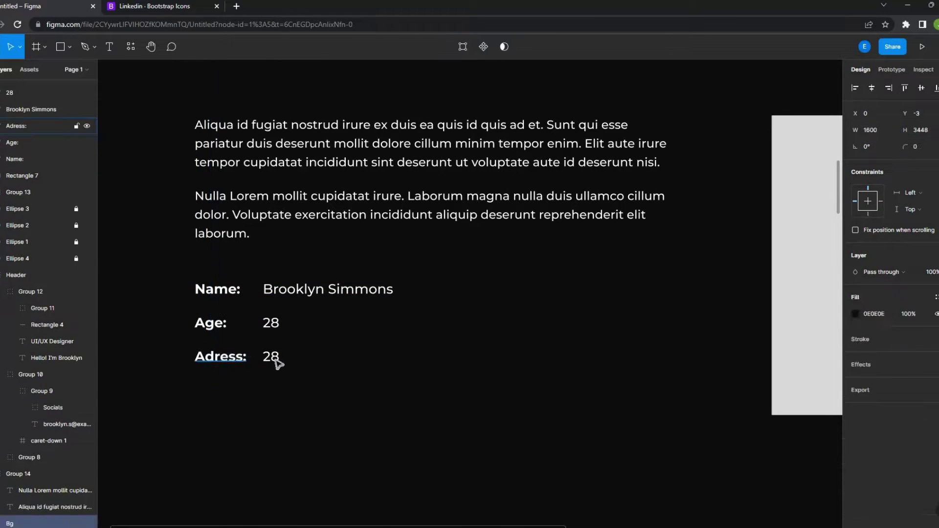
pyautogui.click(271, 356)
pyautogui.hotkey('ctrl', 'alt', 'p')
pyautogui.click(441, 227)
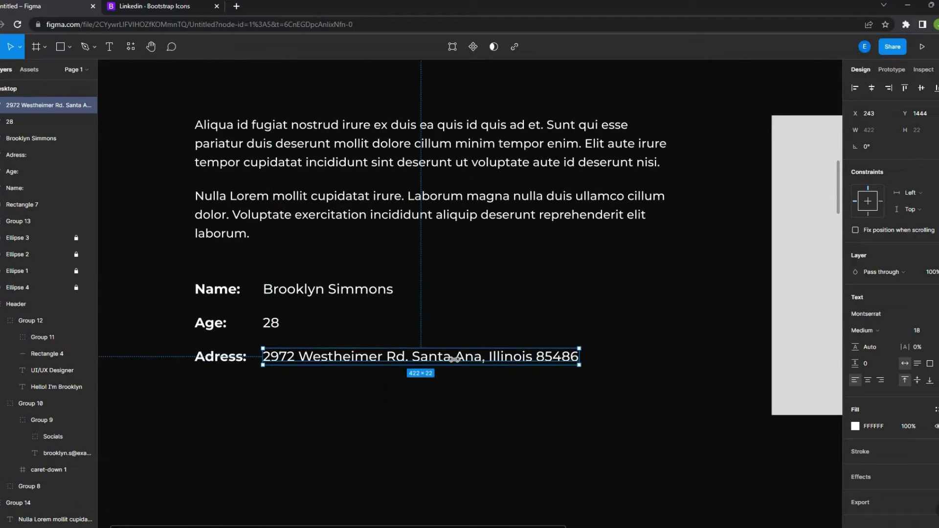
# Group the three detail rows and place a copy to the right as a second column
pyautogui.hotkey('ctrl', 'shift', '4')
pyautogui.scroll(-2, 255, 351)
pyautogui.scroll(5, 255, 350)
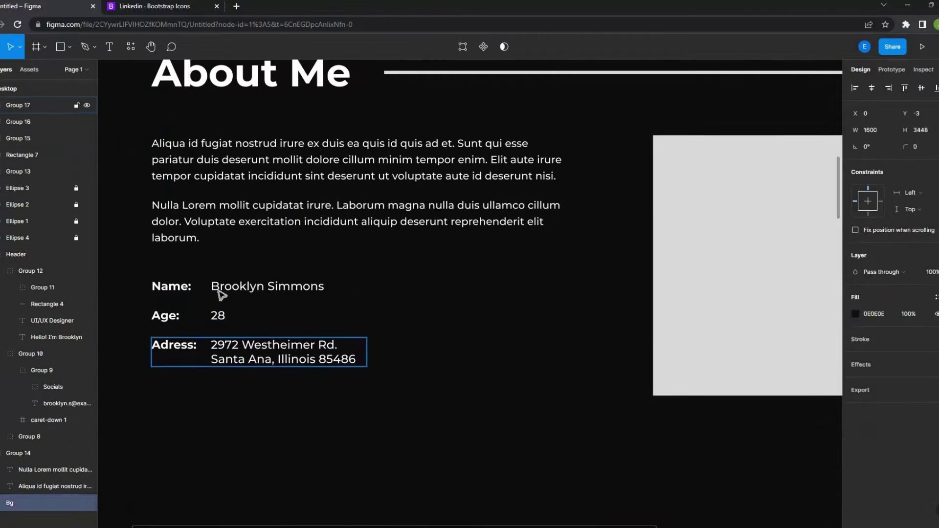
pyautogui.moveTo(142, 273); pyautogui.dragTo(362, 377)
pyautogui.hotkey('ctrl', 'g')
pyautogui.moveTo(258, 354); pyautogui.dragTo(484, 354)
pyautogui.hotkey('ctrl', 'shift', '4')
pyautogui.hotkey('ctrl', 'shift', '4')
# Relabel the second column Phone and Freelance, with Freelance value 'Available'
pyautogui.write('Phone:')
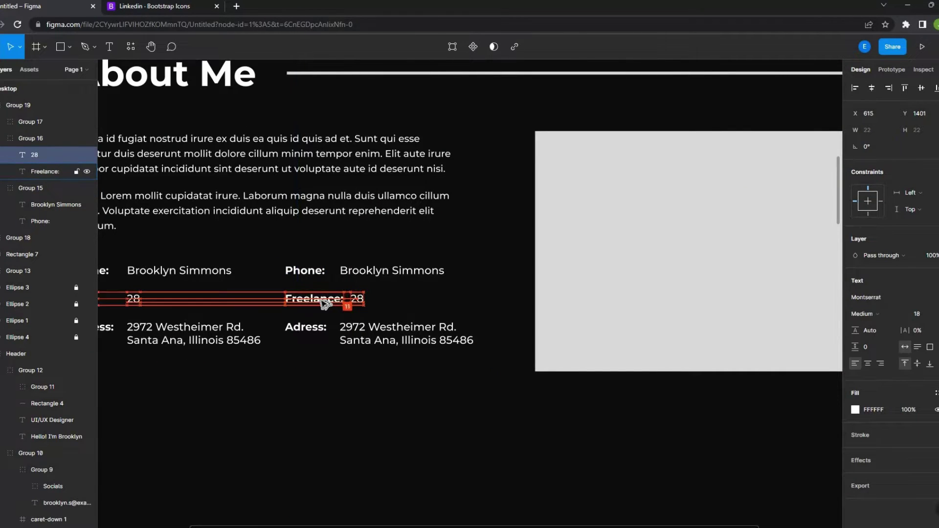
pyautogui.hotkey('shift', 'Right')
pyautogui.scroll(-2, 444, 308)
pyautogui.doubleClick(387, 312)
pyautogui.write('Available')
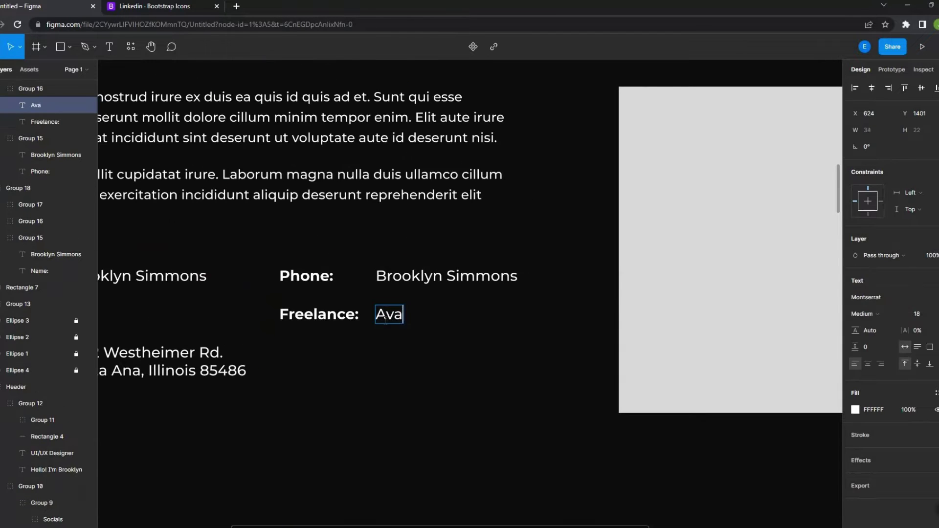
pyautogui.press('Escape')
pyautogui.press('Escape')
# Fill the Phone value with a sample number from the placeholder-content plugin
pyautogui.hotkey('ctrl', 'shift', '4')
pyautogui.hotkey('ctrl', 'shift', '4')
pyautogui.hotkey('ctrl', 'alt', 'p')
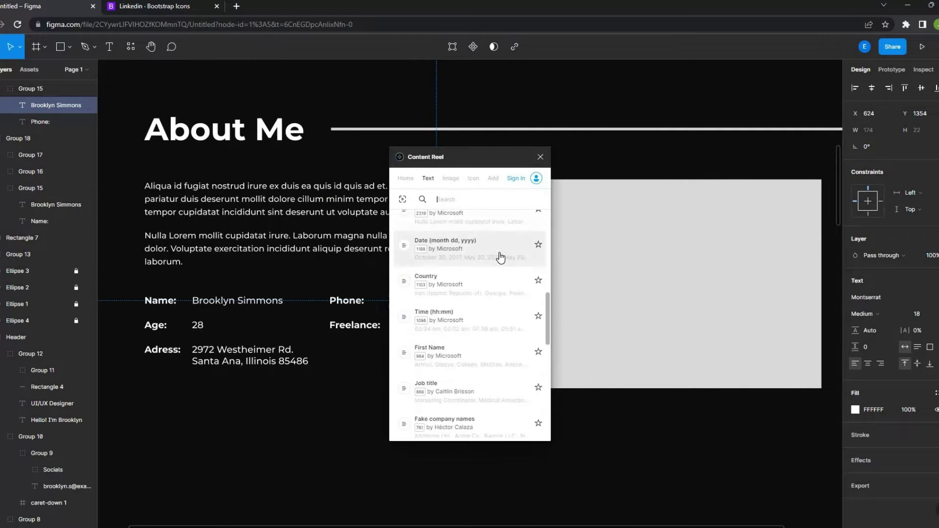
pyautogui.scroll(-3, 499, 258)
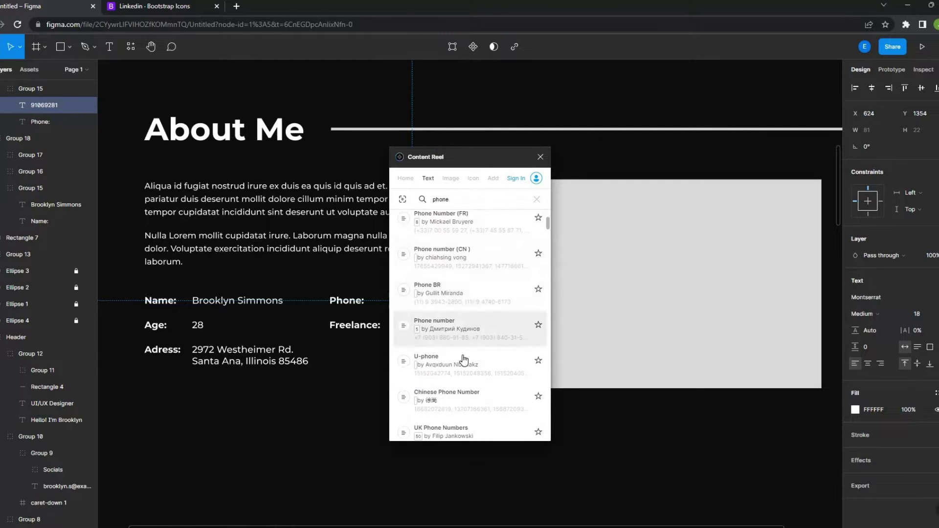
pyautogui.click(463, 357)
pyautogui.press('Escape')
pyautogui.press('Escape')
# Select the details group together with the image placeholder
pyautogui.hotkey('ctrl', 'shift', '4')
pyautogui.hotkey('ctrl', 'shift', '4')
pyautogui.keyDown('ctrl'); pyautogui.scroll(-3, 349, 328); pyautogui.keyUp('ctrl')
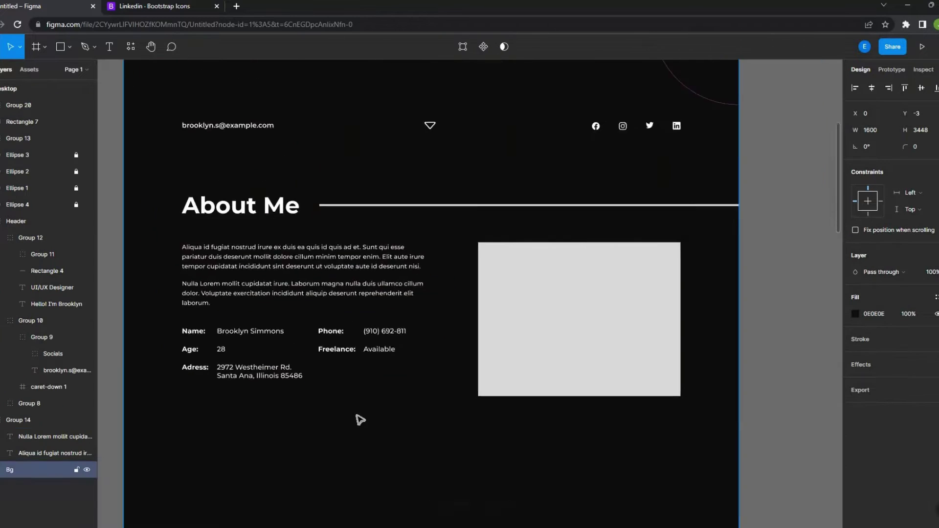
pyautogui.moveTo(303, 413); pyautogui.dragTo(270, 199)
pyautogui.press('Escape')
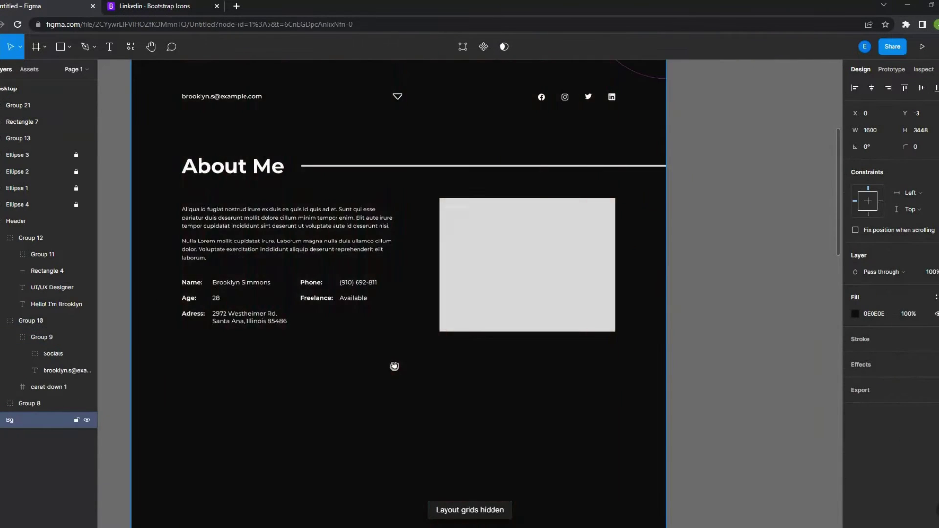
pyautogui.scroll(3, 394, 381)
# Fill the placeholder with an Unsplash walking-man photo and paste a heading copy for My Portfolio
pyautogui.scroll(2, 484, 354)
pyautogui.click(484, 353)
pyautogui.scroll(-3, 499, 392)
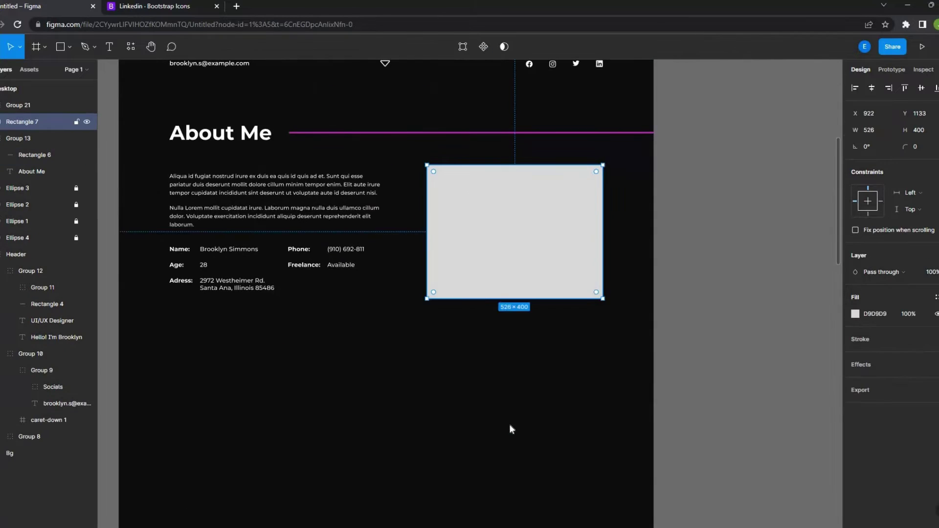
pyautogui.rightClick(477, 216)
pyautogui.click(728, 483)
pyautogui.click(435, 353)
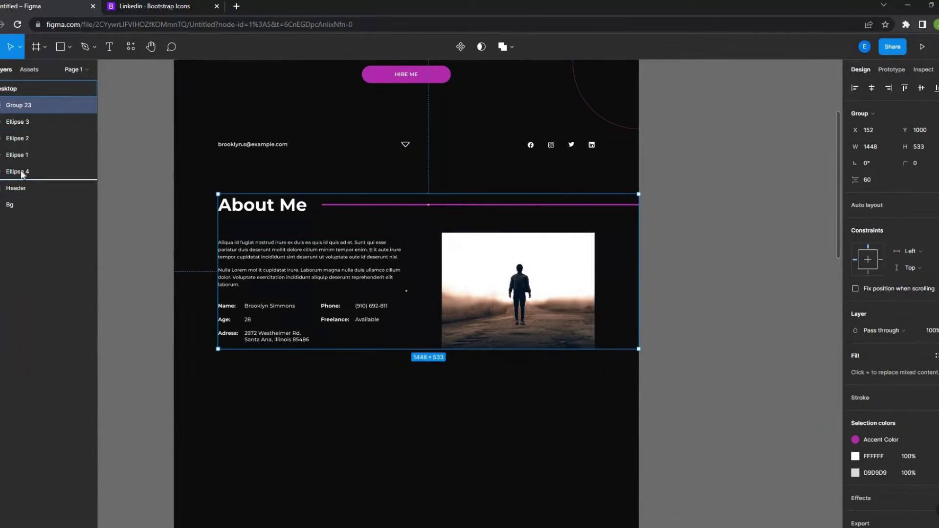
pyautogui.hotkey('ctrl', 'v')
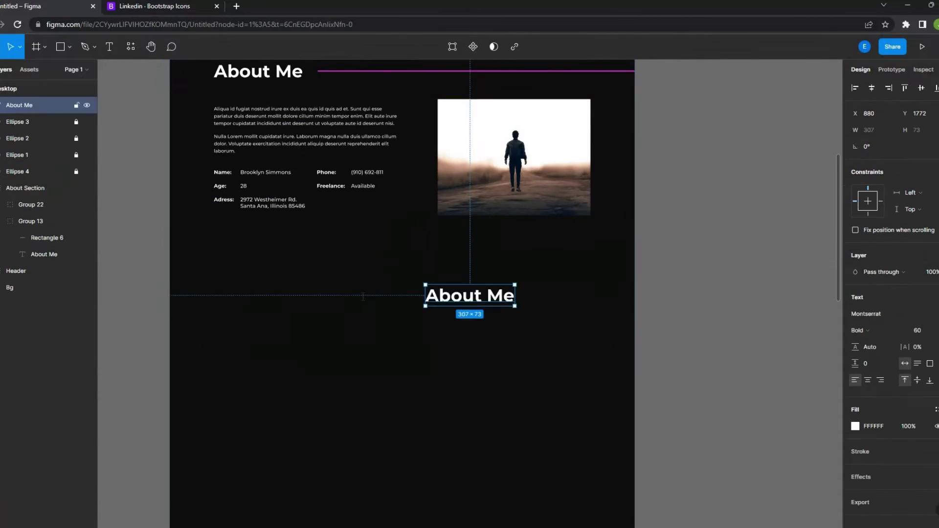
pyautogui.scroll(2, 365, 178)
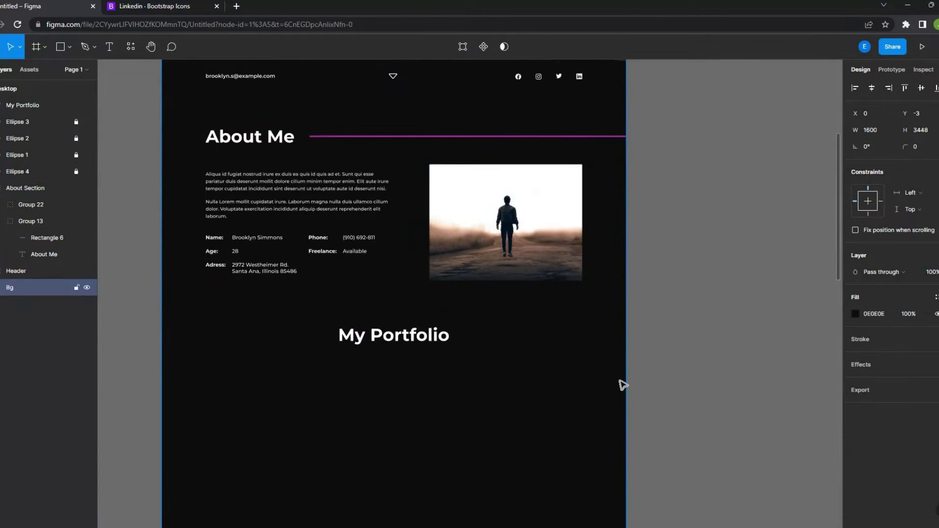
# Draw the large 636×390 centre portfolio card and move it under the heading
pyautogui.hotkey('ctrl', 'shift', '4')
pyautogui.scroll(-3, 329, 279)
pyautogui.press('r')
pyautogui.moveTo(310, 244); pyautogui.dragTo(461, 344)
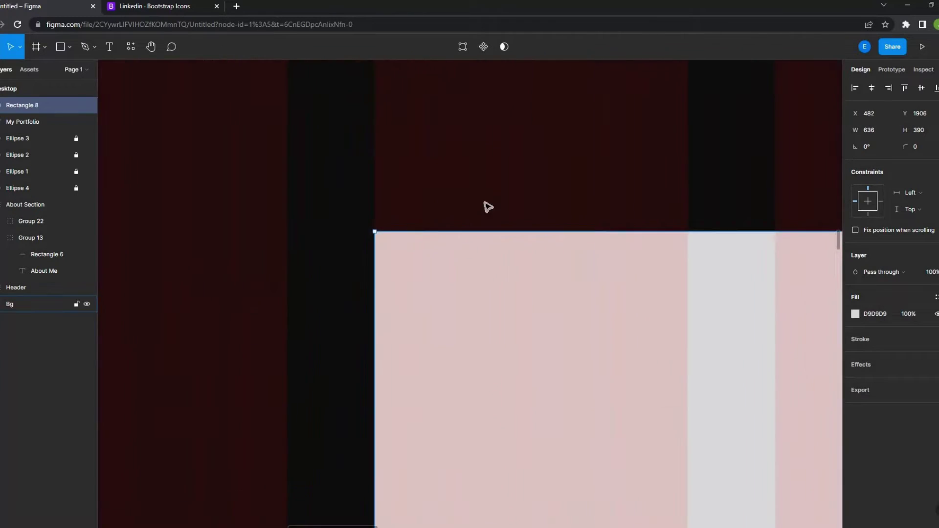
pyautogui.moveTo(491, 269); pyautogui.dragTo(430, 240)
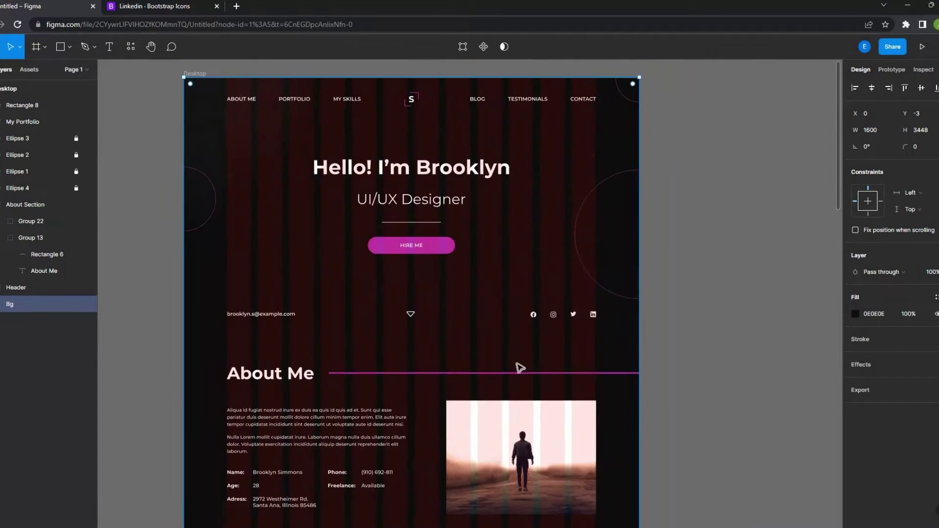
pyautogui.click(377, 304)
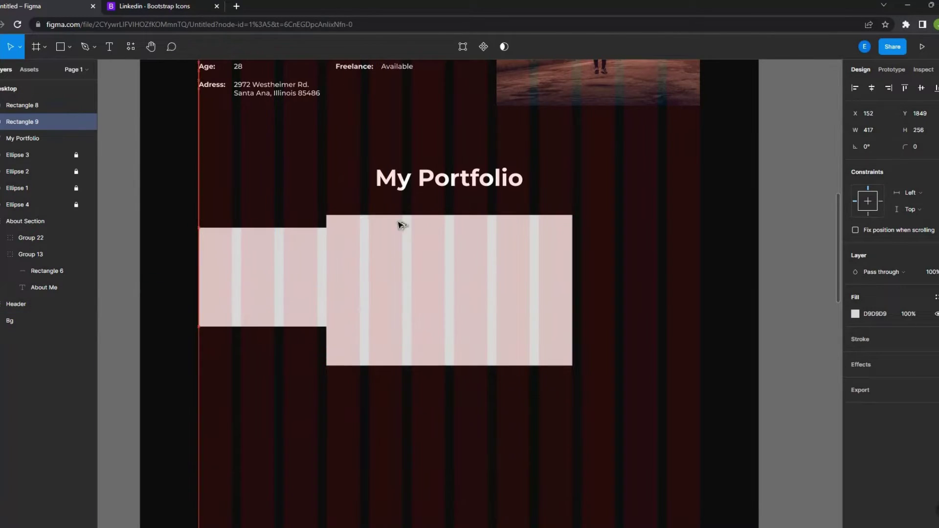
# Copy the A8A8A8 grey side card to the right of the centre card
pyautogui.hotkey('ctrl', 'shift', '4')
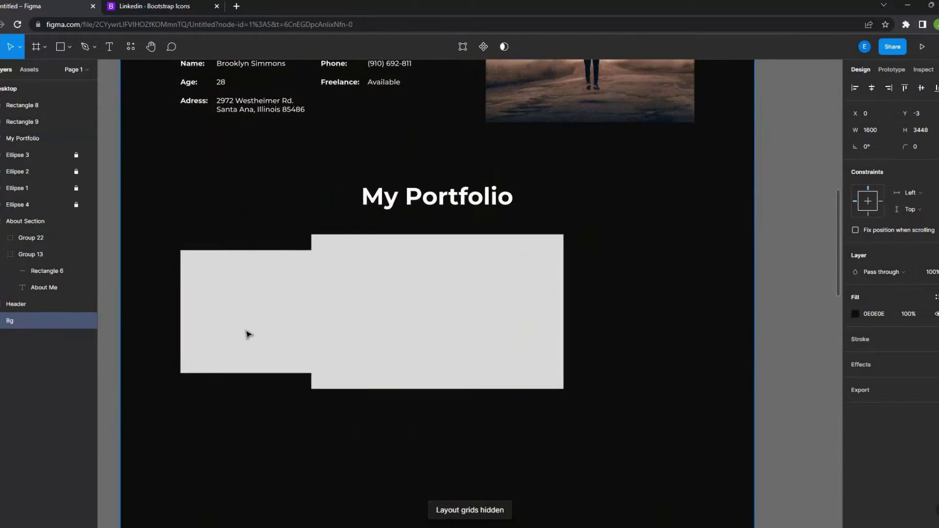
pyautogui.scroll(-2, 211, 311)
pyautogui.keyDown('alt'); pyautogui.moveTo(210, 311); pyautogui.dragTo(513, 311); pyautogui.keyUp('alt')
pyautogui.click(428, 415)
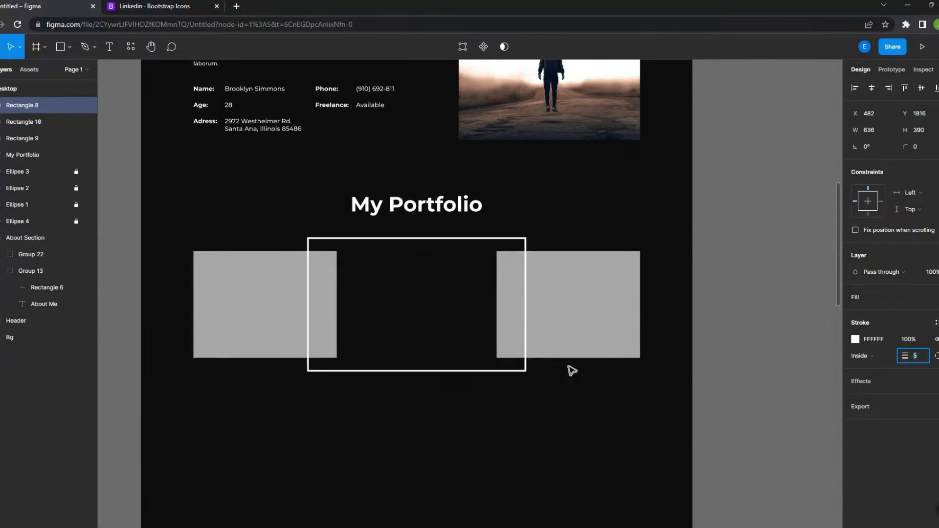
pyautogui.scroll(3, 571, 370)
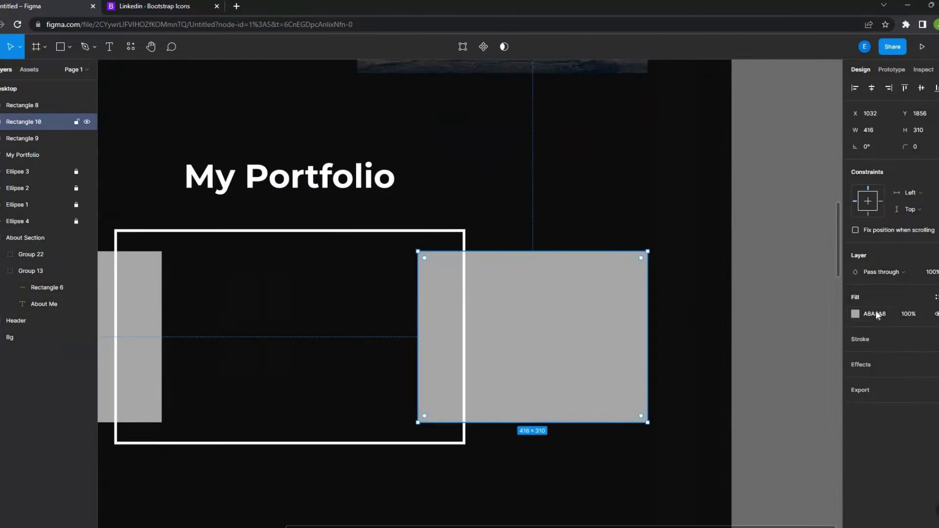
# Give each portfolio card a 6 px inside white stroke and add a purple SEE ALL button
pyautogui.hotkey('ctrl', 'shift', '4')
pyautogui.scroll(5, 472, 270)
pyautogui.click(473, 270)
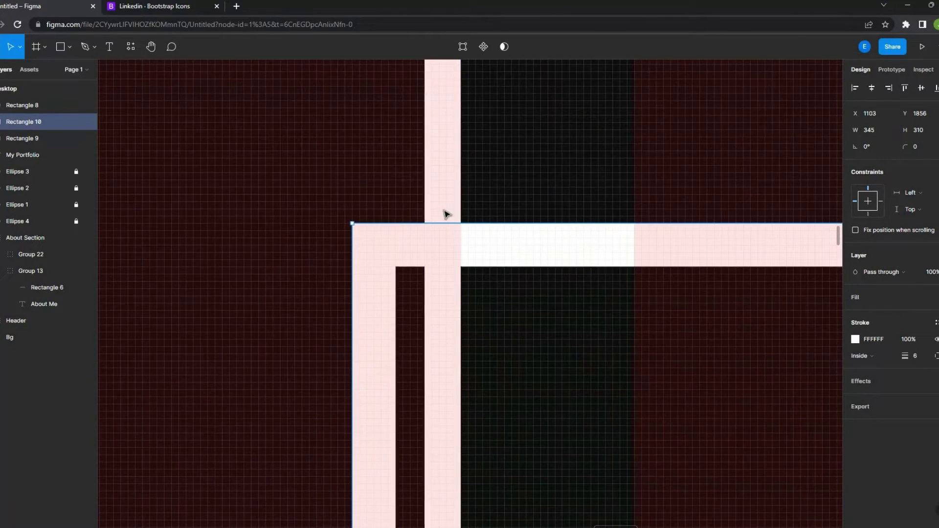
pyautogui.scroll(-5, 545, 273)
pyautogui.click(560, 230)
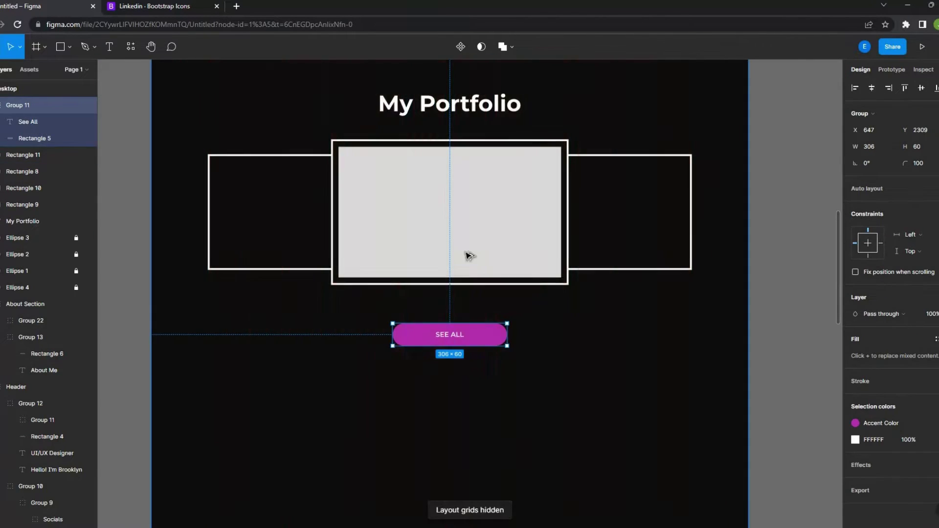
pyautogui.click(493, 295)
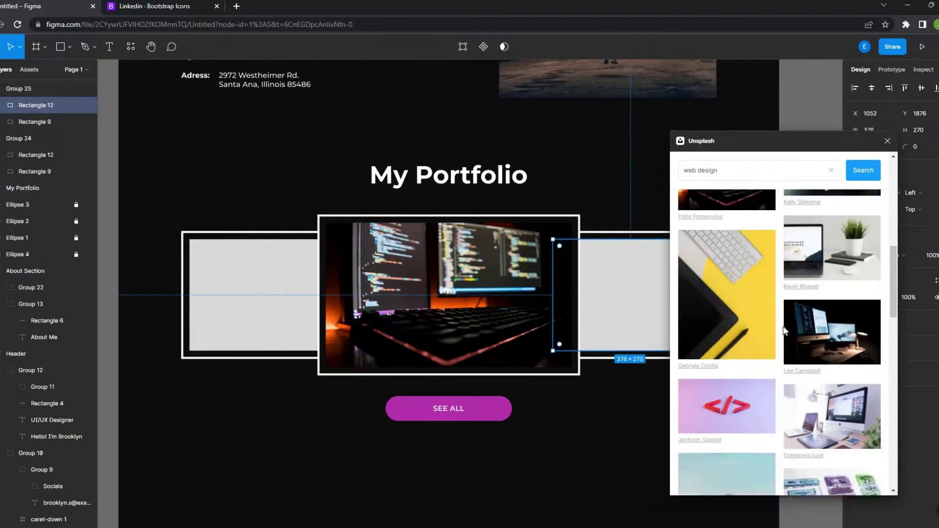
# Fill the portfolio cards with Unsplash desk photos and add the VIEW PROJECT overlay
pyautogui.click(758, 376)
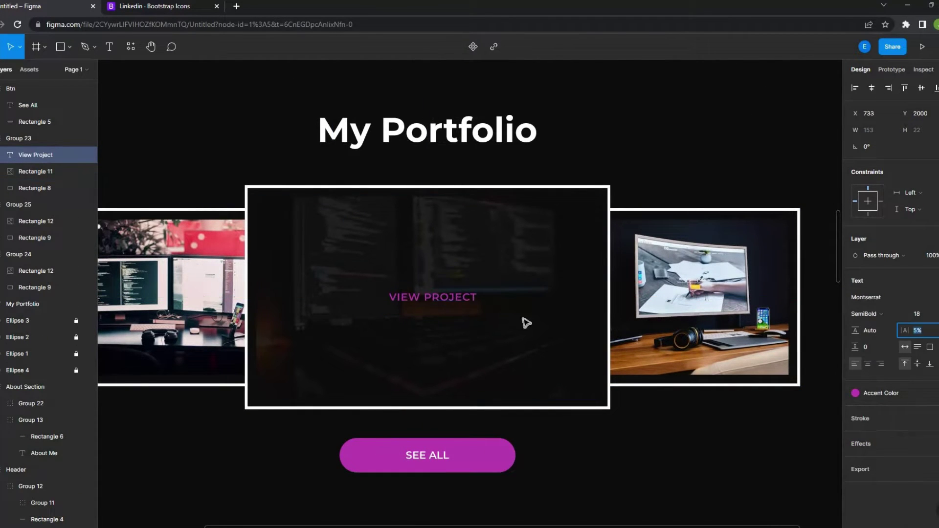
pyautogui.scroll(-5, 526, 323)
pyautogui.press('Escape')
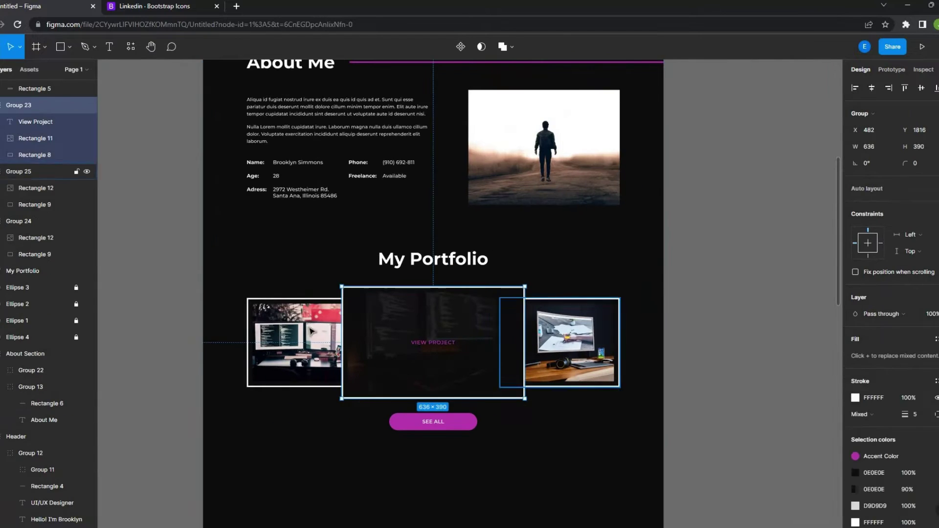
pyautogui.write('Portfolio')
# Name the portfolio layer group 'Portfolio Section'
pyautogui.press('Return')
pyautogui.press('Escape')
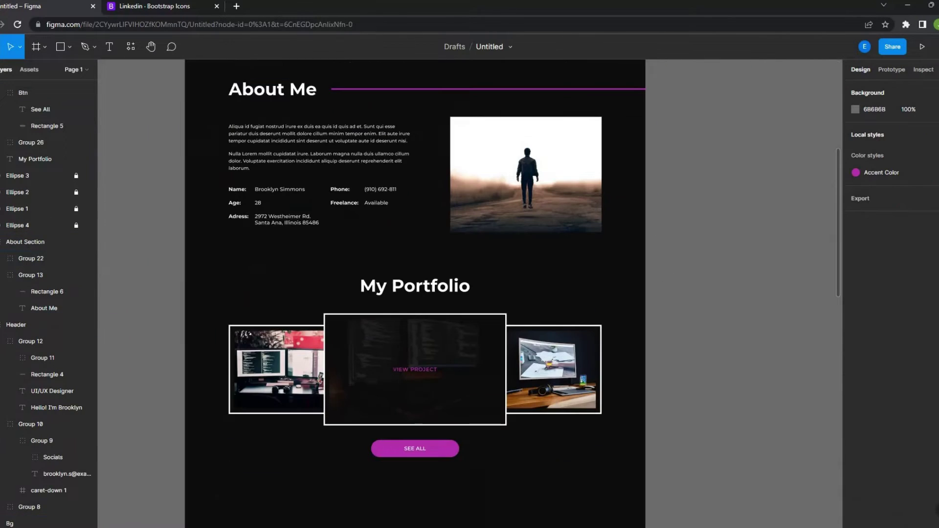
pyautogui.scroll(-3, 653, 293)
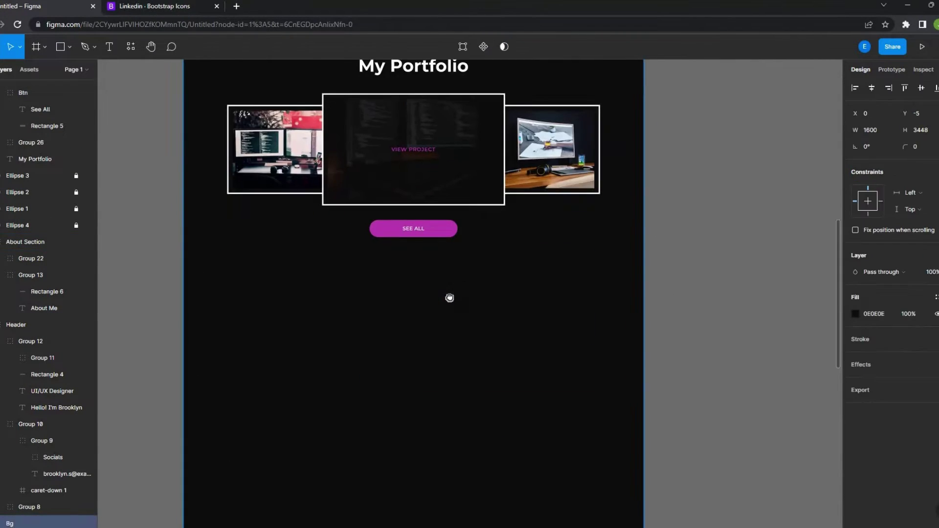
# Extend the Bg page background frame further down the page
pyautogui.click(386, 350)
pyautogui.scroll(-2, 386, 350)
pyautogui.scroll(4, 397, 385)
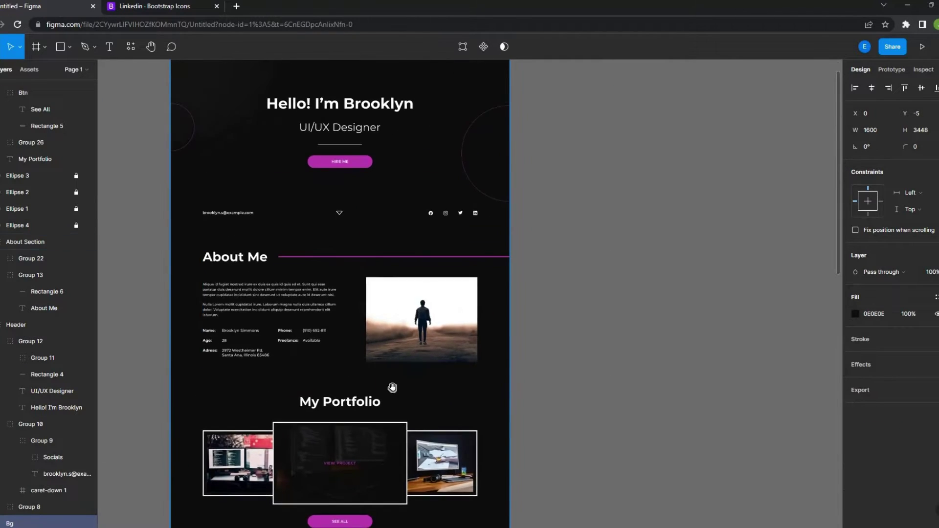
pyautogui.scroll(-5, 397, 384)
pyautogui.scroll(-3, 393, 308)
pyautogui.scroll(-2, 348, 375)
pyautogui.keyDown('ctrl'); pyautogui.scroll(2, 549, 310); pyautogui.keyUp('ctrl')
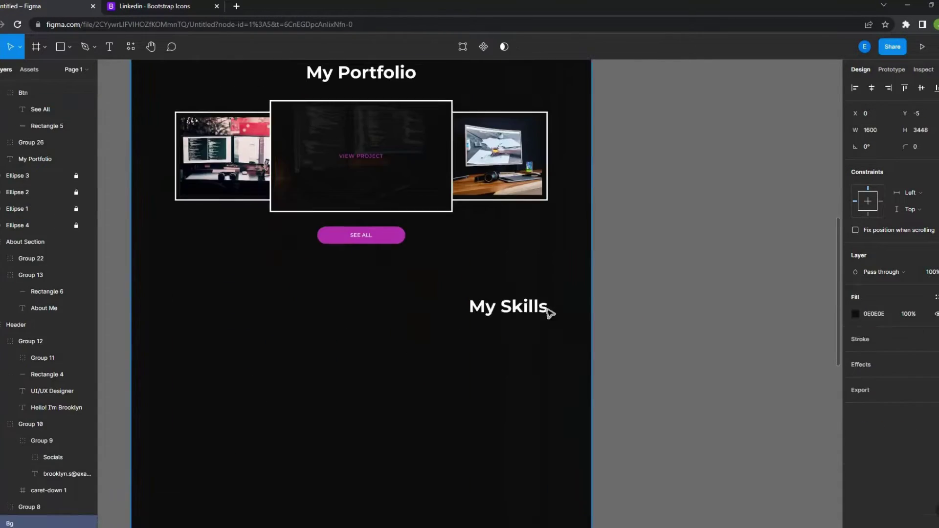
pyautogui.keyDown('ctrl'); pyautogui.scroll(-2, 382, 360); pyautogui.keyUp('ctrl')
pyautogui.moveTo(522, 335); pyautogui.dragTo(521, 346)
pyautogui.press('Escape')
pyautogui.keyDown('ctrl'); pyautogui.scroll(2, 319, 268); pyautogui.keyUp('ctrl')
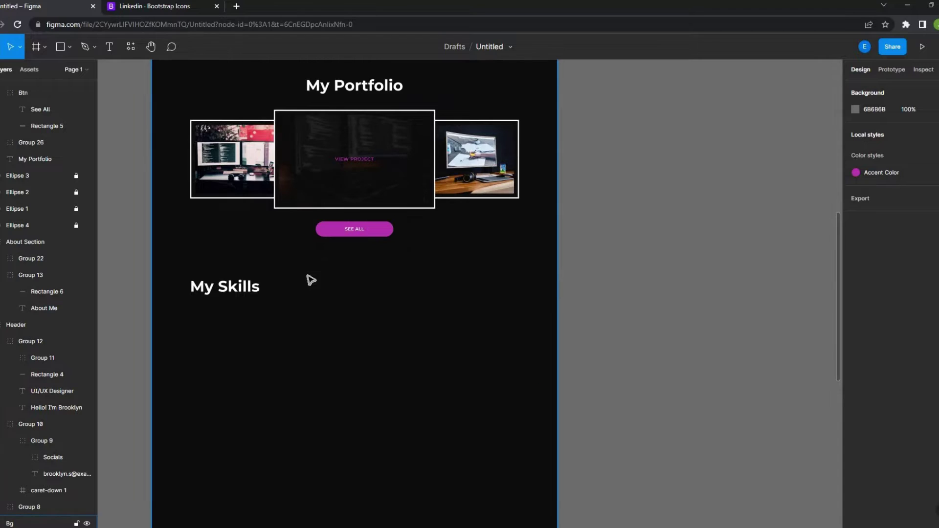
# Draw a full-width rectangle behind the My Skills heading
pyautogui.click(311, 280)
pyautogui.keyDown('ctrl'); pyautogui.scroll(2, 230, 414); pyautogui.keyUp('ctrl')
pyautogui.keyDown('ctrl'); pyautogui.scroll(1, 243, 377); pyautogui.keyUp('ctrl')
pyautogui.keyDown('ctrl'); pyautogui.scroll(-2, 266, 365); pyautogui.keyUp('ctrl')
pyautogui.keyDown('ctrl'); pyautogui.scroll(2, 263, 303); pyautogui.keyUp('ctrl')
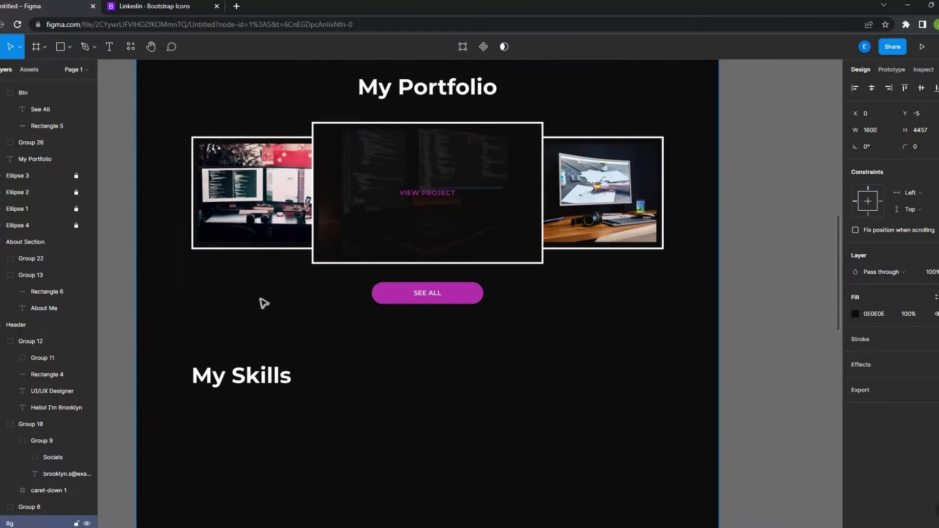
pyautogui.keyDown('ctrl'); pyautogui.scroll(-2, 339, 390); pyautogui.keyUp('ctrl')
pyautogui.keyDown('ctrl'); pyautogui.scroll(2, 301, 323); pyautogui.keyUp('ctrl')
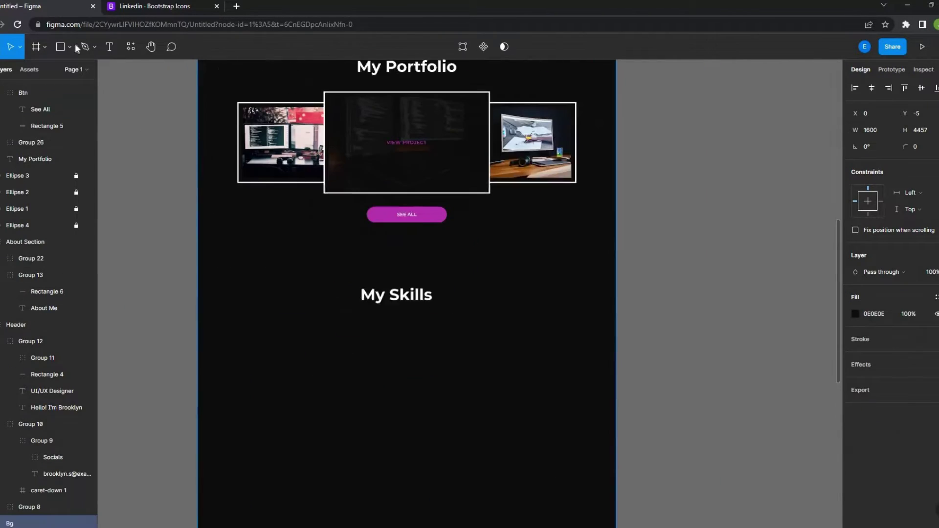
pyautogui.press('r')
pyautogui.moveTo(172, 224); pyautogui.dragTo(341, 346)
pyautogui.keyDown('ctrl'); pyautogui.scroll(2, 252, 296); pyautogui.keyUp('ctrl')
pyautogui.moveTo(340, 299); pyautogui.dragTo(612, 299)
pyautogui.keyDown('ctrl'); pyautogui.scroll(-3, 611, 299); pyautogui.keyUp('ctrl')
# Fill the band with the purple Accent Color
pyautogui.click(936, 297)
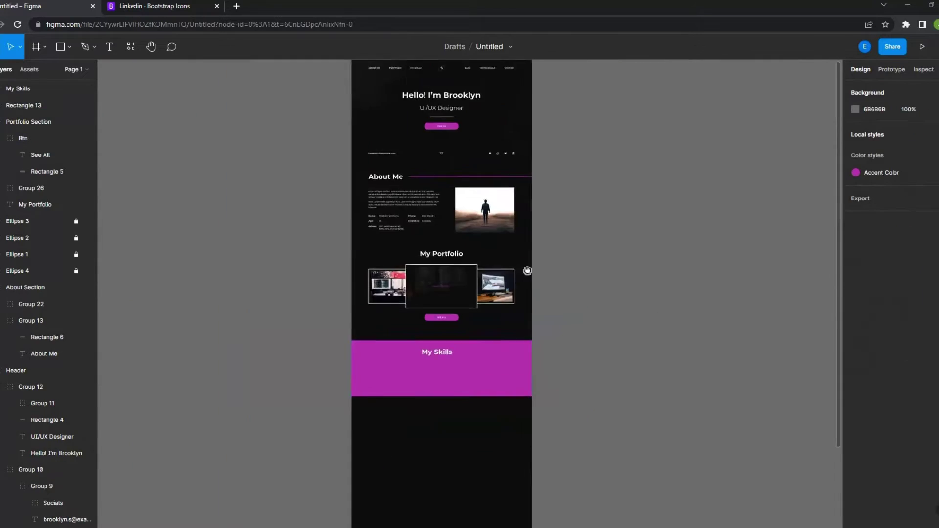
pyautogui.click(423, 287)
pyautogui.click(854, 313)
pyautogui.press('Escape')
# Add size-25 labels Website Design, Apps Design, Adaptive Design and Illustrations across the band
pyautogui.keyDown('ctrl'); pyautogui.scroll(5, 358, 366); pyautogui.keyUp('ctrl')
pyautogui.moveTo(548, 201); pyautogui.dragTo(347, 359)
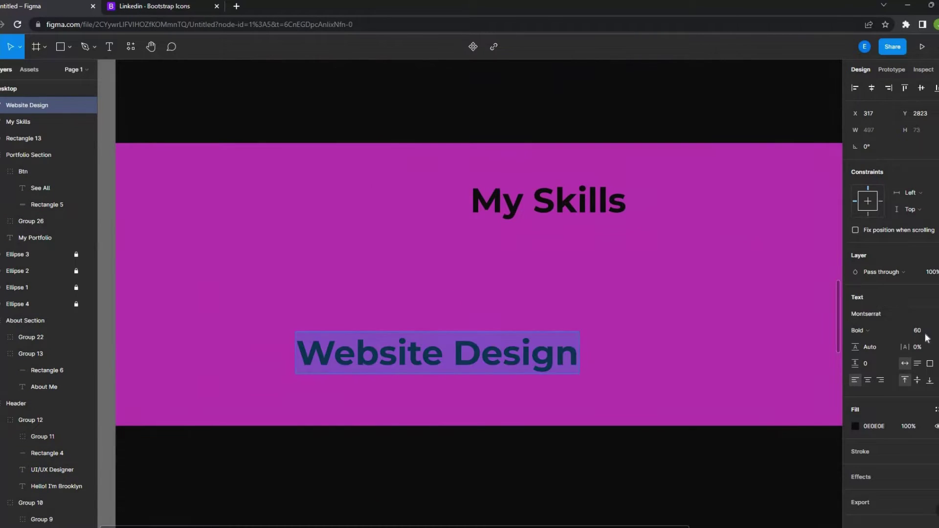
pyautogui.write('25')
pyautogui.press('Return')
pyautogui.keyDown('ctrl'); pyautogui.scroll(-2, 290, 349); pyautogui.keyUp('ctrl')
pyautogui.hotkey('shift', 'g')
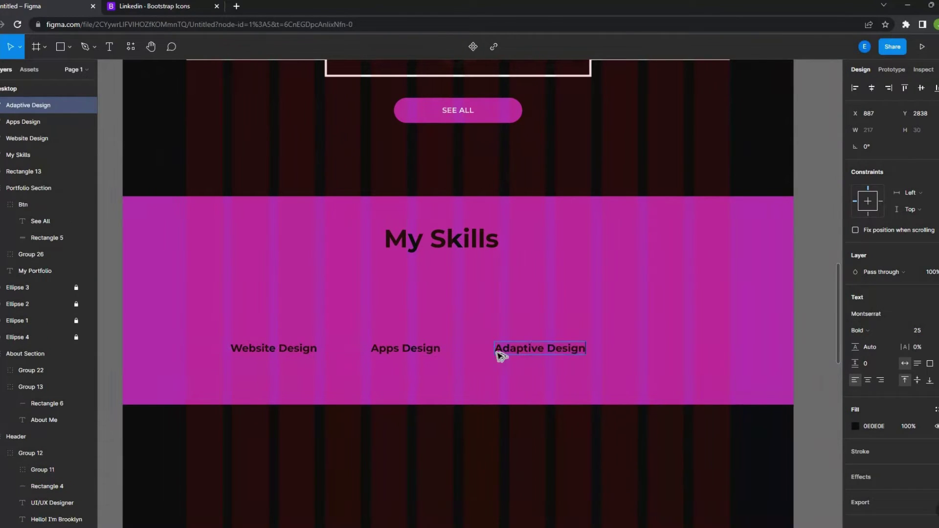
pyautogui.moveTo(500, 356); pyautogui.dragTo(585, 356)
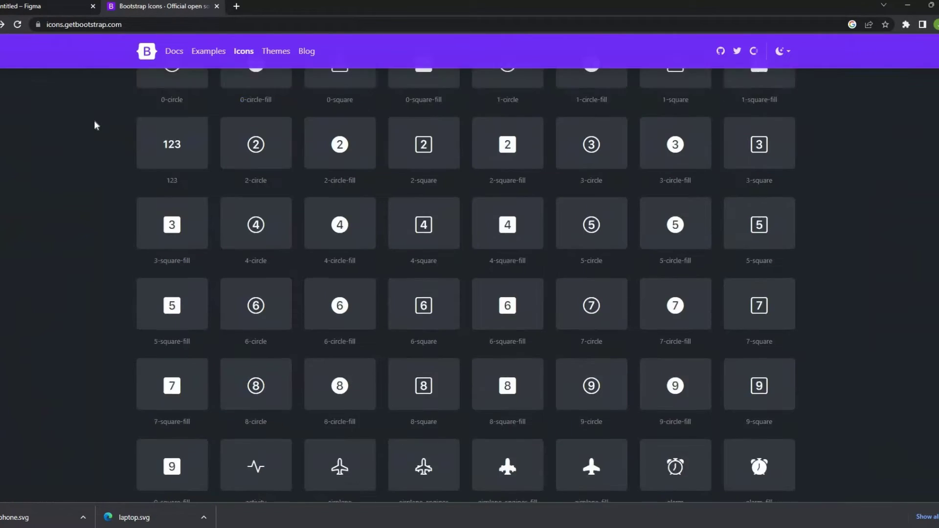
# Browse Bootstrap Icons to download the Phone and Laptop icons as SVG
pyautogui.scroll(-5, 93, 122)
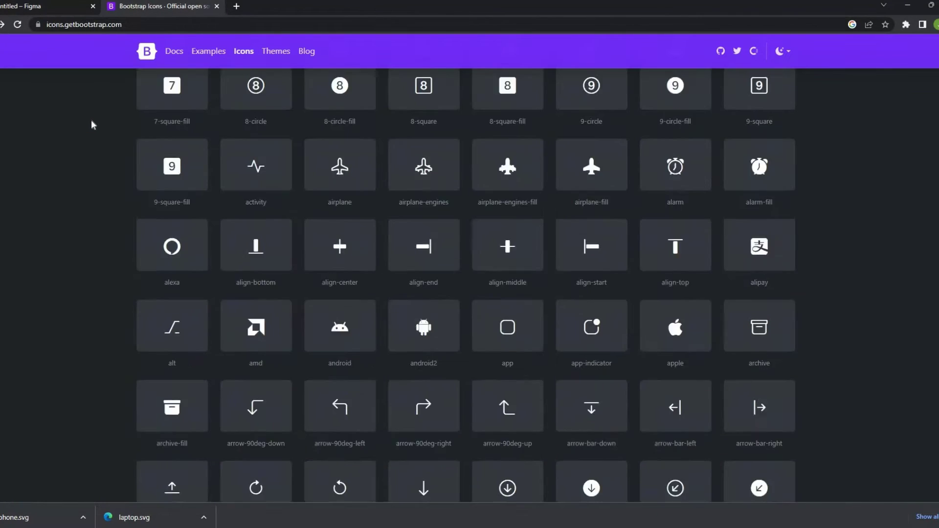
pyautogui.scroll(-5, 91, 119)
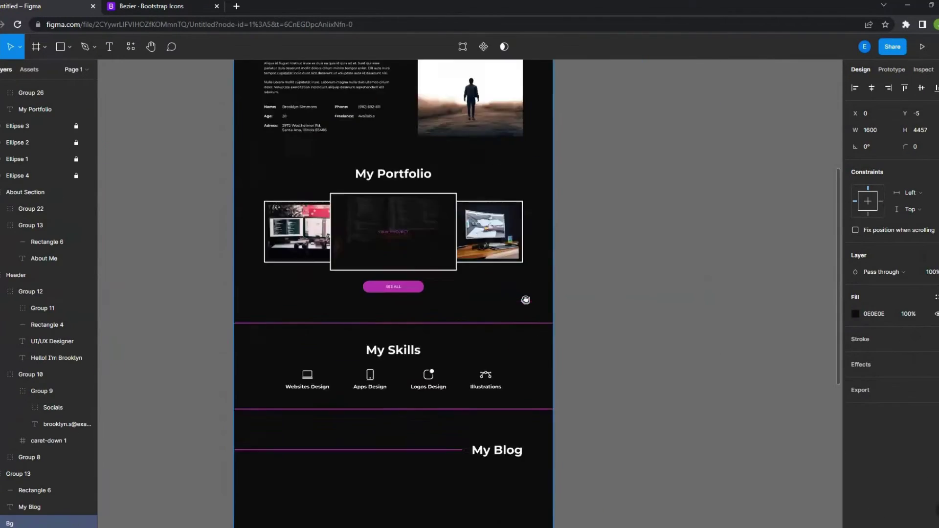
# Place the My Skills heading with its line, aligned on vertical centres
pyautogui.click(30, 472)
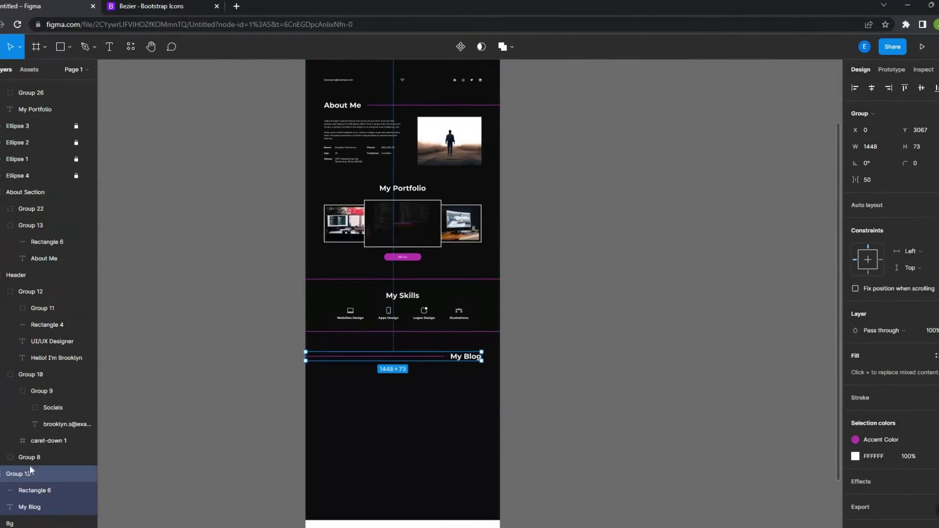
pyautogui.click(532, 278)
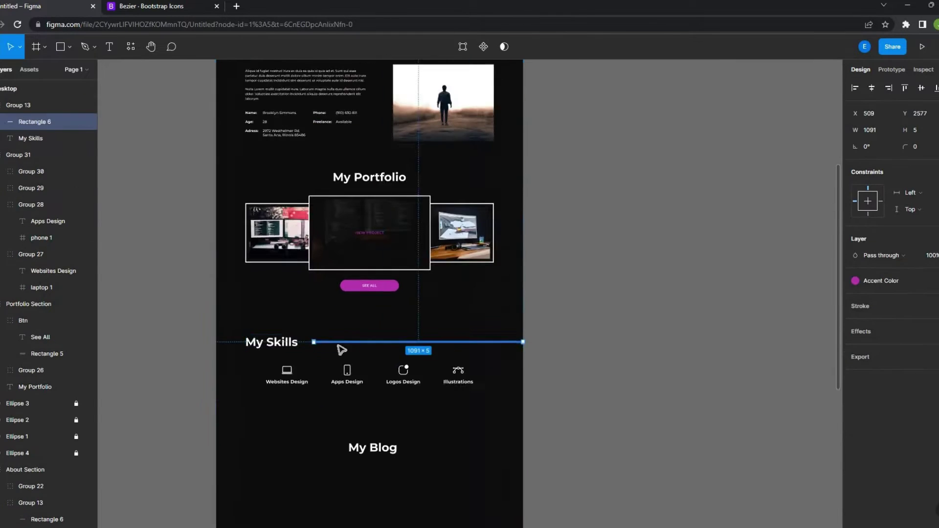
pyautogui.moveTo(314, 342); pyautogui.dragTo(548, 366)
pyautogui.scroll(5, 146, 351)
pyautogui.scroll(-3, 245, 184)
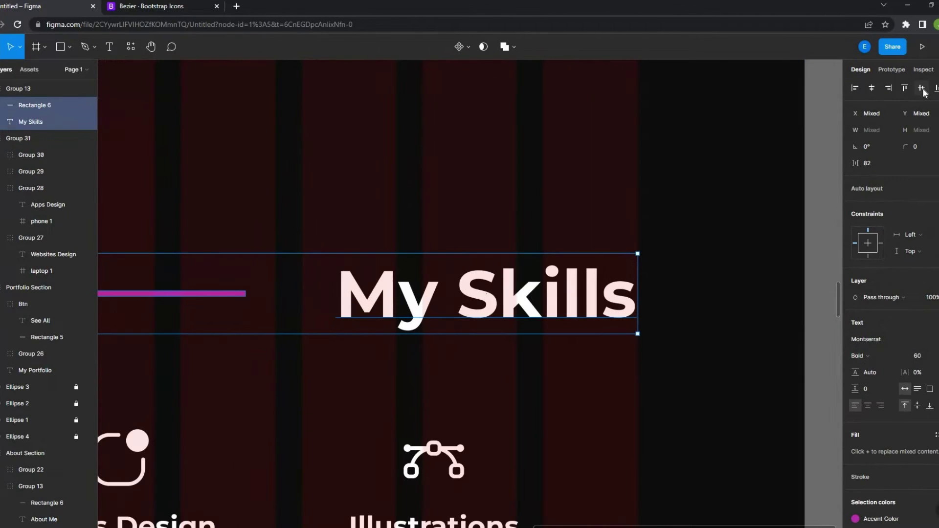
pyautogui.click(240, 294)
pyautogui.scroll(5, 245, 297)
pyautogui.scroll(-10, 274, 281)
pyautogui.click(447, 373)
pyautogui.scroll(-3, 427, 352)
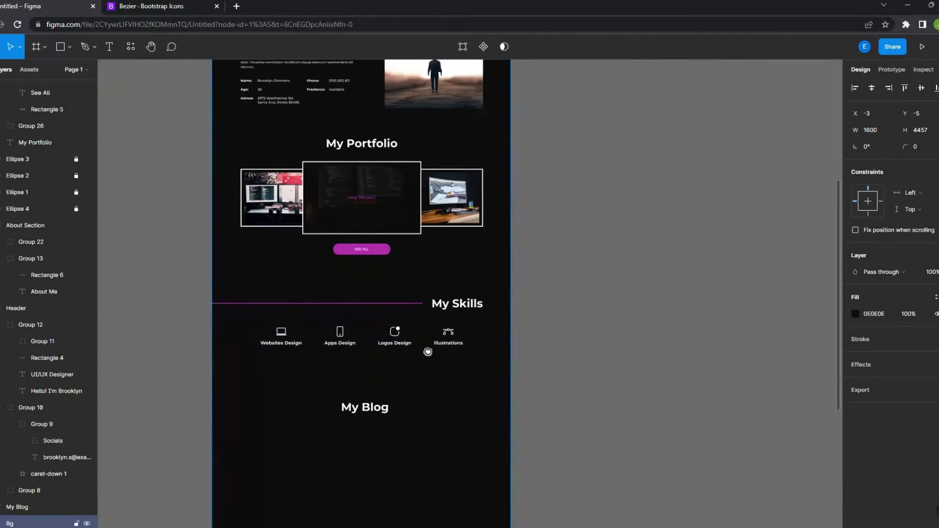
pyautogui.scroll(2, 389, 331)
# Move the two-by-two skill icon grid under My Skills
pyautogui.click(425, 307)
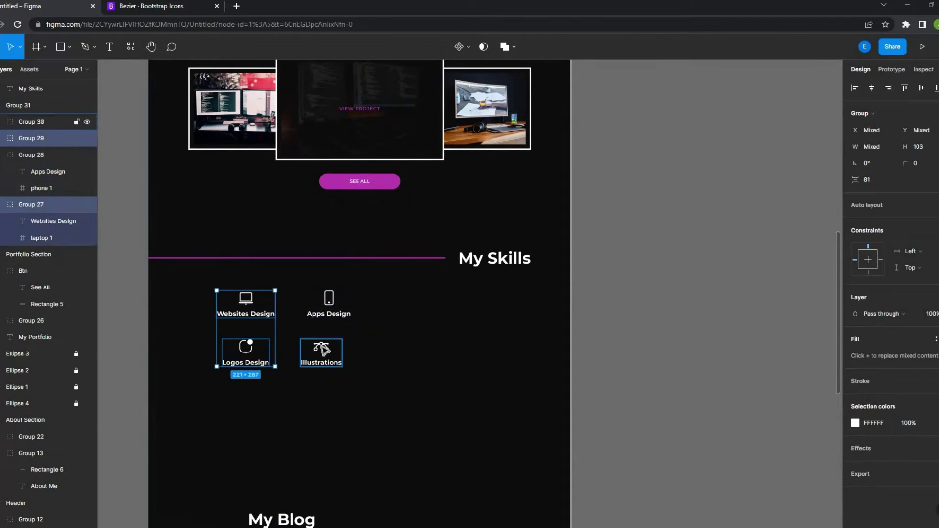
pyautogui.moveTo(243, 311); pyautogui.dragTo(484, 337)
pyautogui.press('Escape')
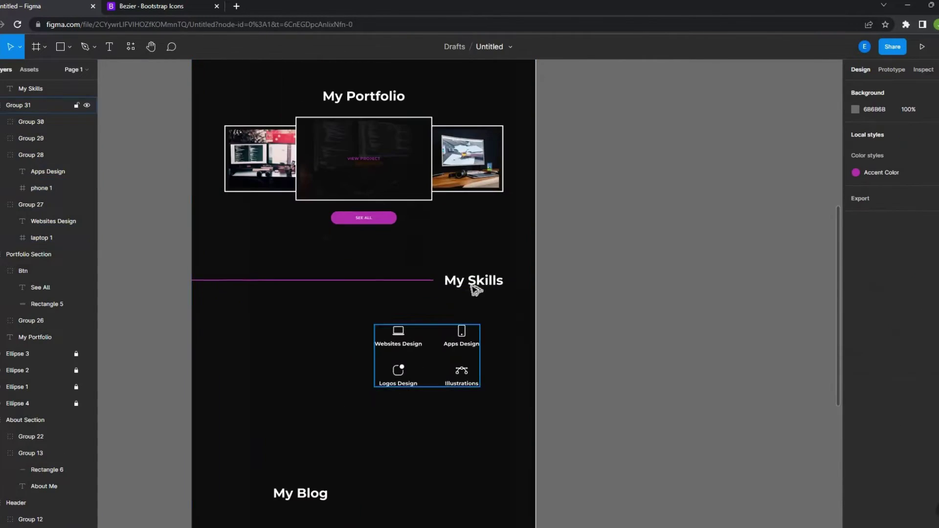
pyautogui.scroll(-2, 475, 288)
pyautogui.scroll(2, 348, 311)
# Duplicate the purple divider line and fit the copy on the heading's other side
pyautogui.click(348, 309)
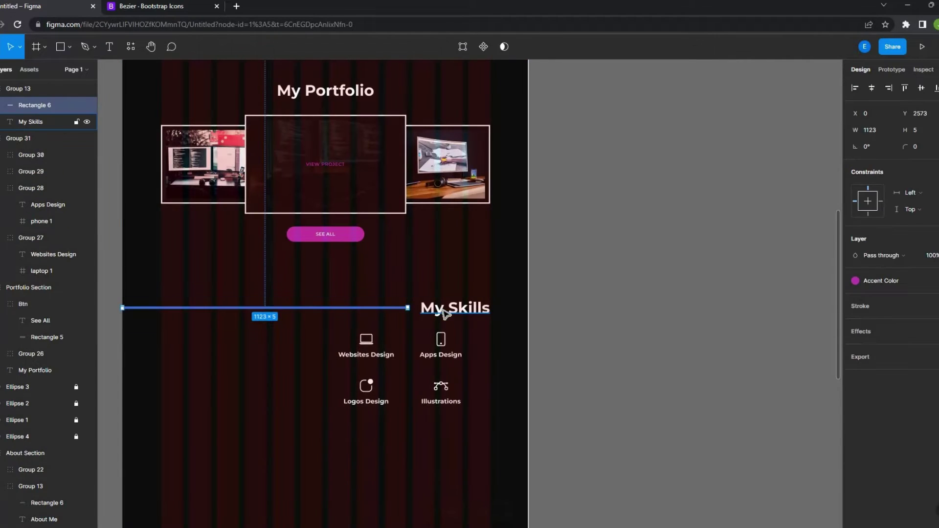
pyautogui.hotkey('ctrl', 'shift', '4')
pyautogui.press('Escape')
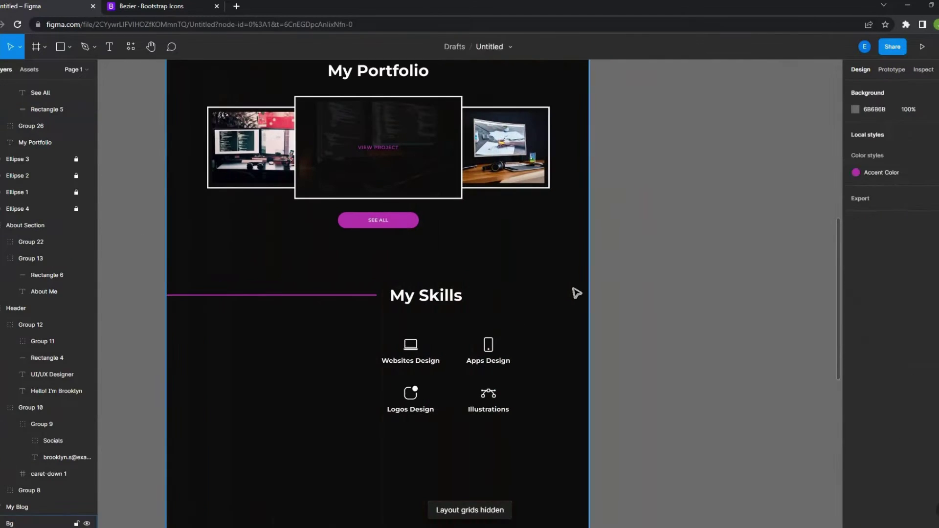
pyautogui.scroll(3, 484, 282)
pyautogui.scroll(-3, 272, 408)
pyautogui.hotkey('ctrl', 'd')
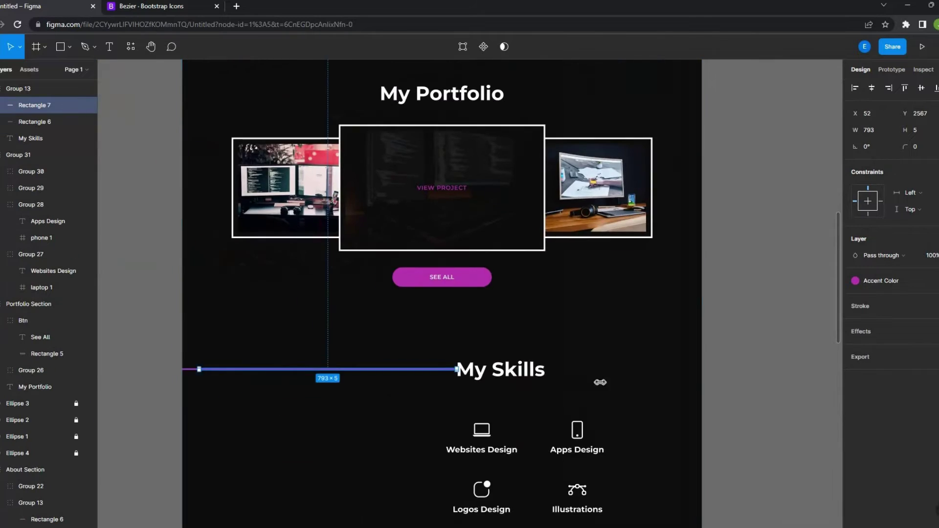
pyautogui.moveTo(600, 380)
pyautogui.mouseDown()
pyautogui.moveTo(273, 351)
pyautogui.moveTo(536, 329)
pyautogui.mouseUp()
pyautogui.scroll(3, 335, 367)
pyautogui.hotkey('ctrl', 'shift', '4')
pyautogui.scroll(-5, 420, 325)
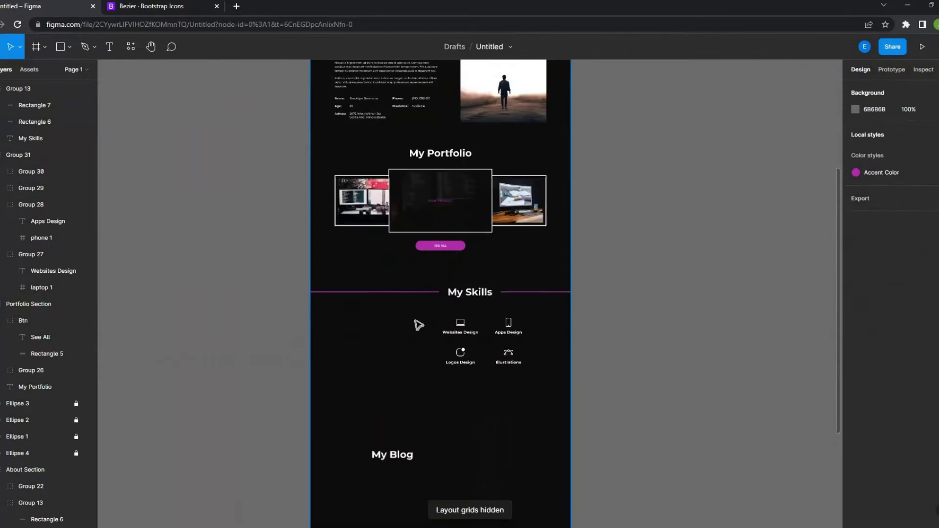
# Draw a large 501×501 circle left of the My Skills section
pyautogui.click(467, 313)
pyautogui.press('o')
pyautogui.moveTo(268, 266); pyautogui.dragTo(364, 361)
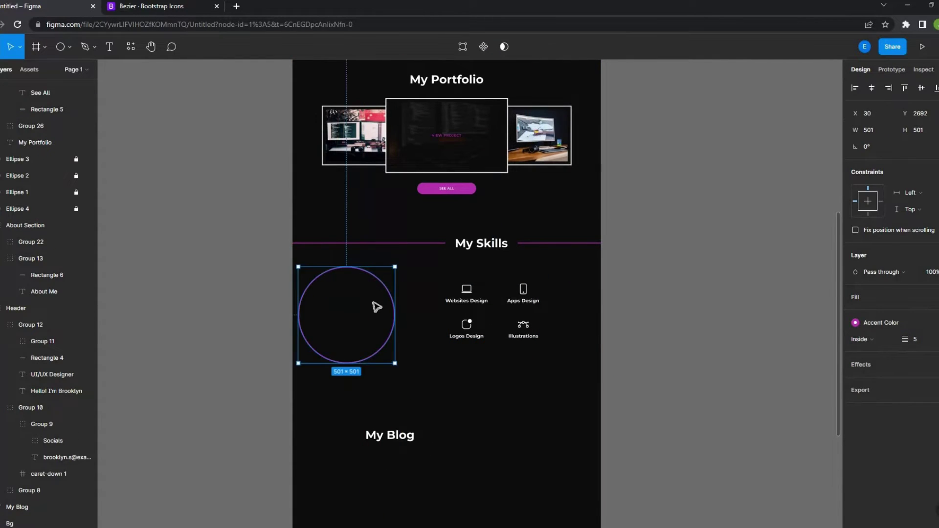
# Replace the stray circle with a square box and move the Websites Design icon into it
pyautogui.hotkey('ctrl', 'z')
pyautogui.scroll(-3, 515, 331)
pyautogui.scroll(2, 521, 337)
pyautogui.scroll(2, 580, 310)
pyautogui.scroll(4, 398, 306)
pyautogui.hotkey('ctrl', 'shift', '4')
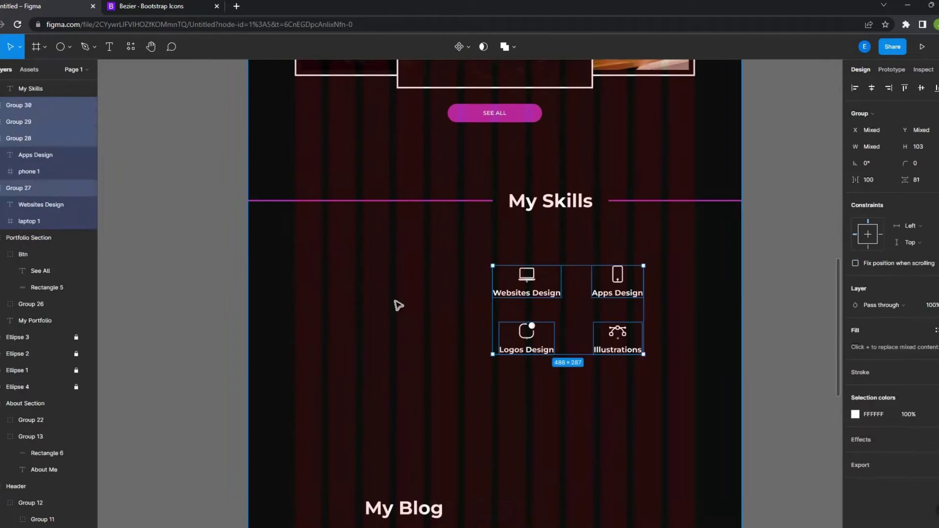
pyautogui.press('r')
pyautogui.moveTo(264, 259); pyautogui.dragTo(325, 320)
pyautogui.hotkey('ctrl', 'shift', '4')
pyautogui.moveTo(525, 290); pyautogui.dragTo(339, 293)
# Add an outline to the Websites Design skill box
pyautogui.scroll(2, 312, 309)
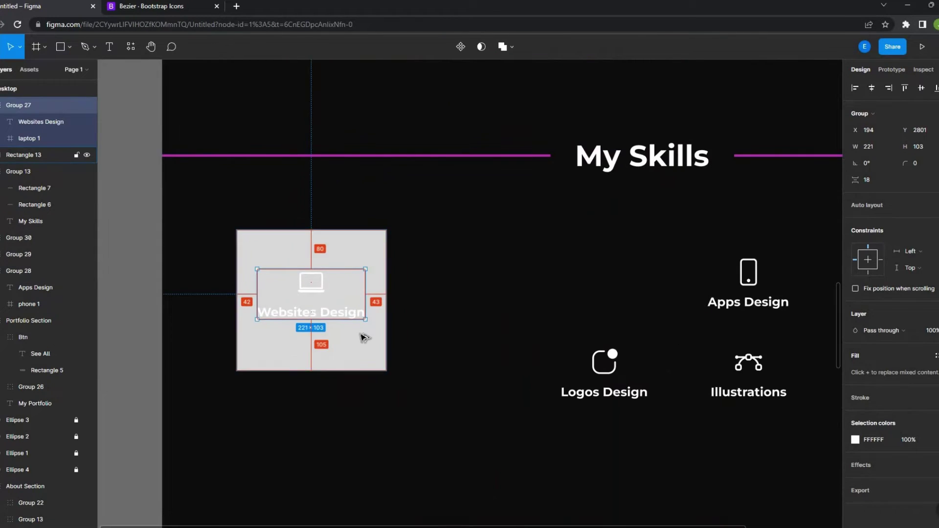
pyautogui.scroll(2, 337, 323)
pyautogui.scroll(-1, 360, 360)
pyautogui.scroll(-5, 360, 362)
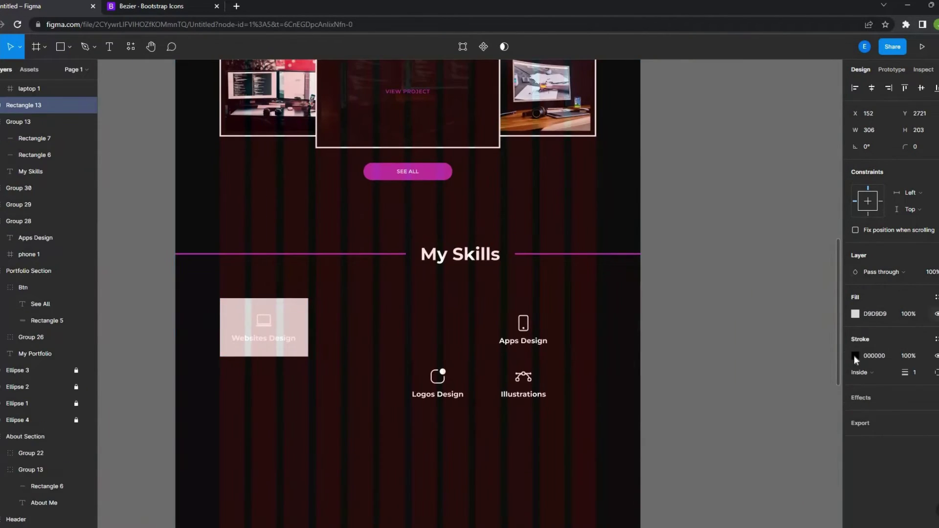
pyautogui.hotkey('ctrl', 'shift', '4')
pyautogui.click(341, 423)
pyautogui.scroll(3, 367, 226)
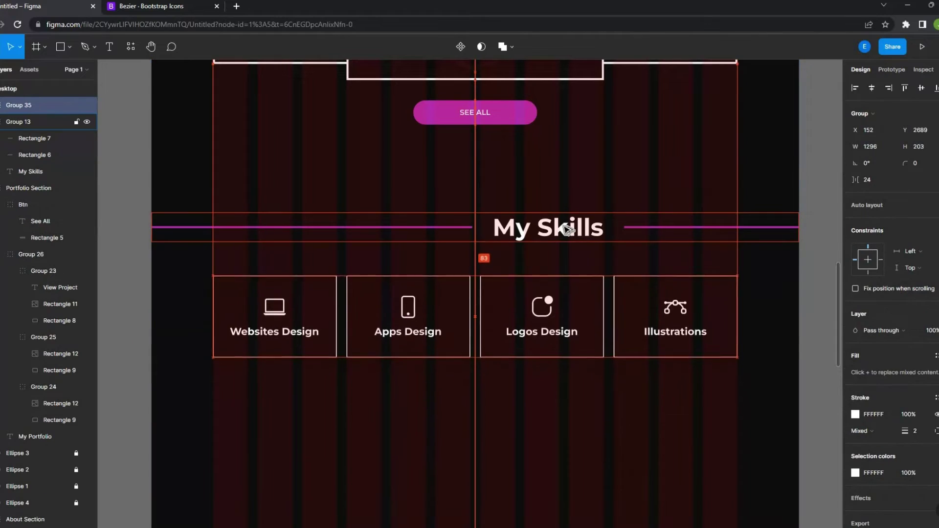
pyautogui.hotkey('ctrl', 'shift', '4')
pyautogui.scroll(-3, 567, 230)
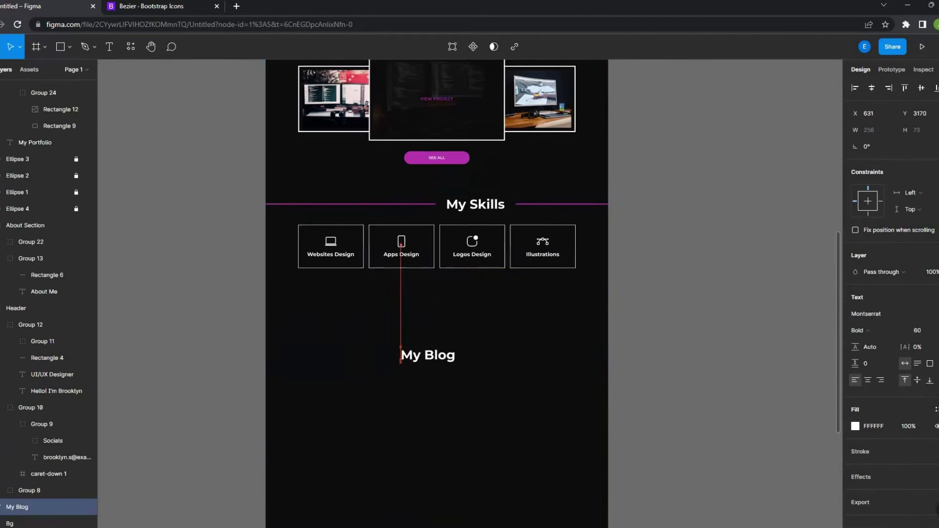
# Centre the My Blog heading 150 px below the four skill boxes
pyautogui.moveTo(430, 344); pyautogui.dragTo(420, 318)
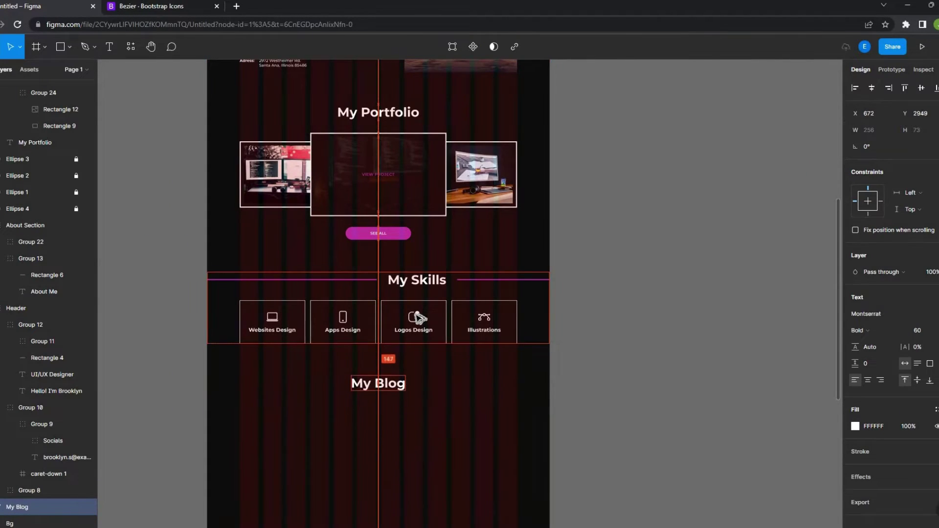
pyautogui.press('Escape')
pyautogui.moveTo(634, 369); pyautogui.dragTo(631, 284)
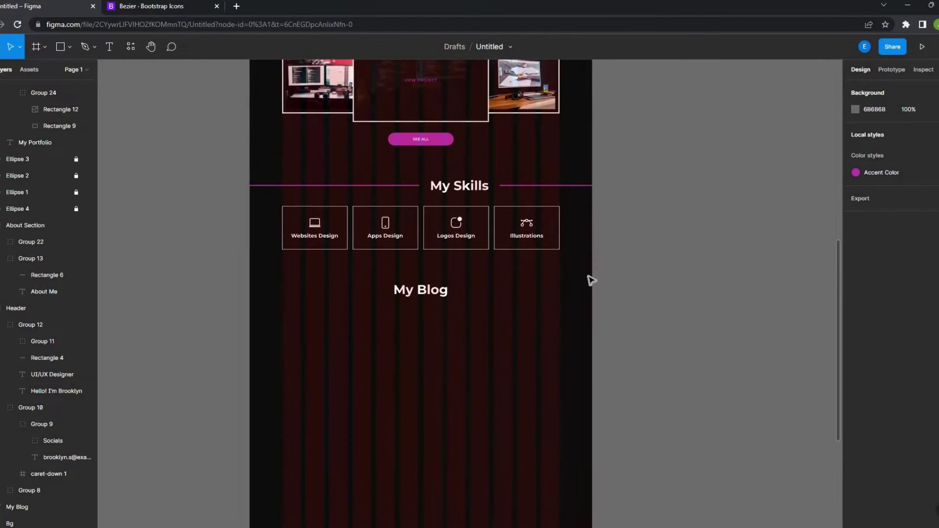
pyautogui.scroll(-3, 489, 278)
pyautogui.hotkey('ctrl', 'shift', '4')
pyautogui.scroll(5, 515, 329)
pyautogui.keyDown('ctrl'); pyautogui.click(587, 318); pyautogui.keyUp('ctrl')
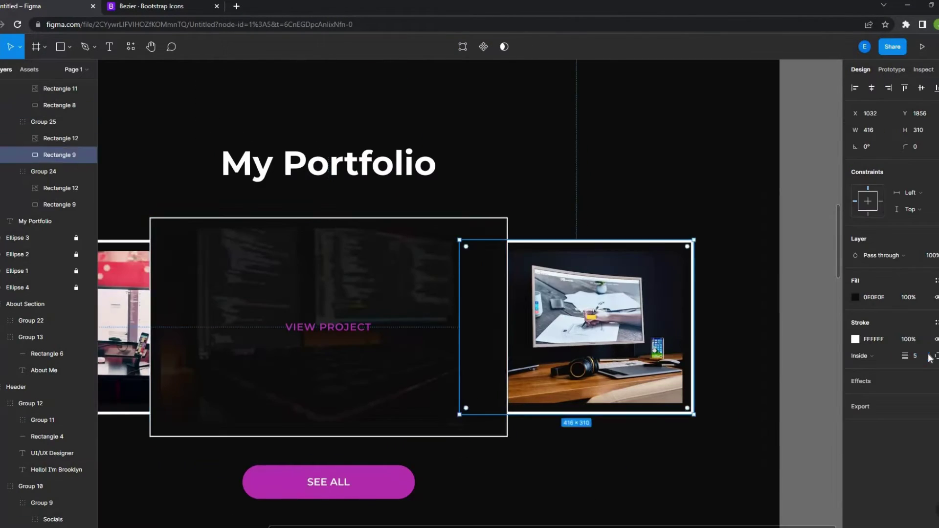
pyautogui.scroll(-3, 771, 325)
pyautogui.click(567, 390)
pyautogui.scroll(5, 567, 390)
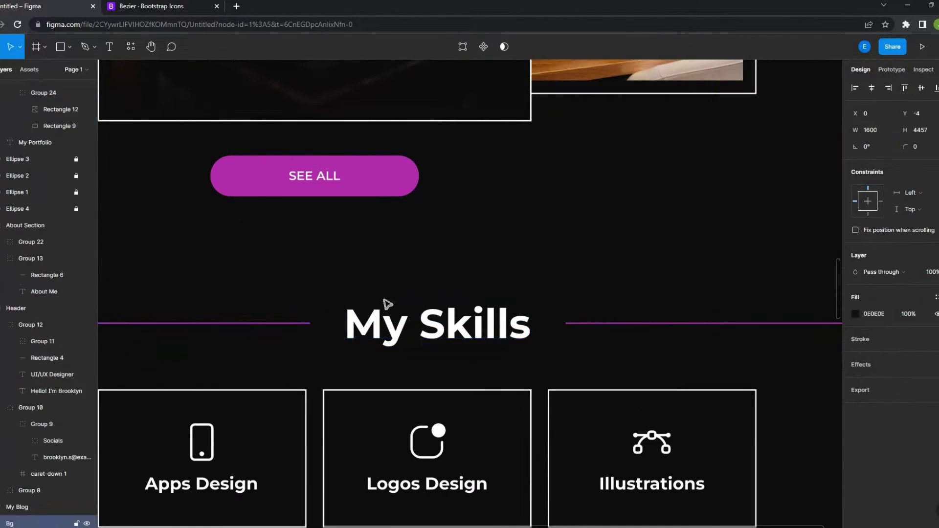
# Reselect the My Blog heading with the layout grids shown to check its alignment
pyautogui.scroll(-5, 387, 303)
pyautogui.click(549, 337)
pyautogui.scroll(5, 440, 220)
pyautogui.scroll(5, 440, 195)
pyautogui.scroll(3, 441, 167)
pyautogui.press('Escape')
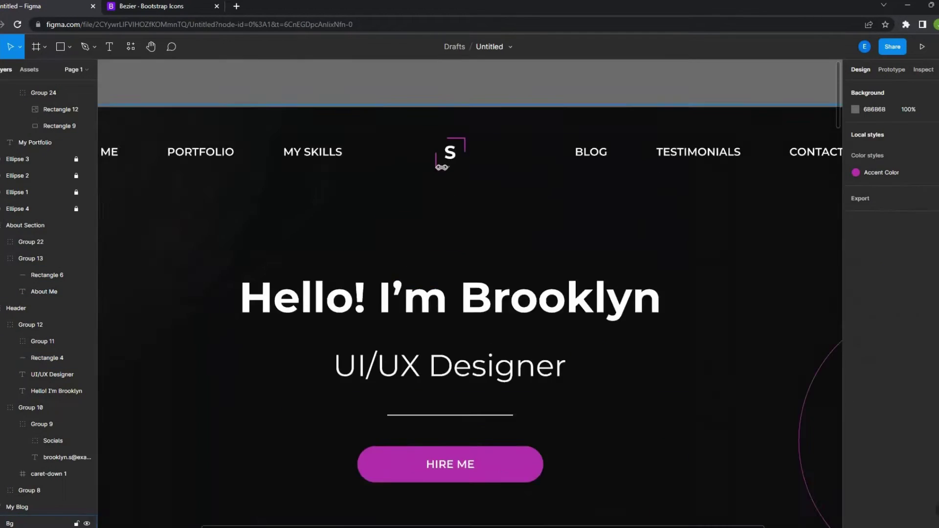
pyautogui.scroll(-5, 442, 167)
pyautogui.scroll(5, 531, 326)
pyautogui.click(434, 339)
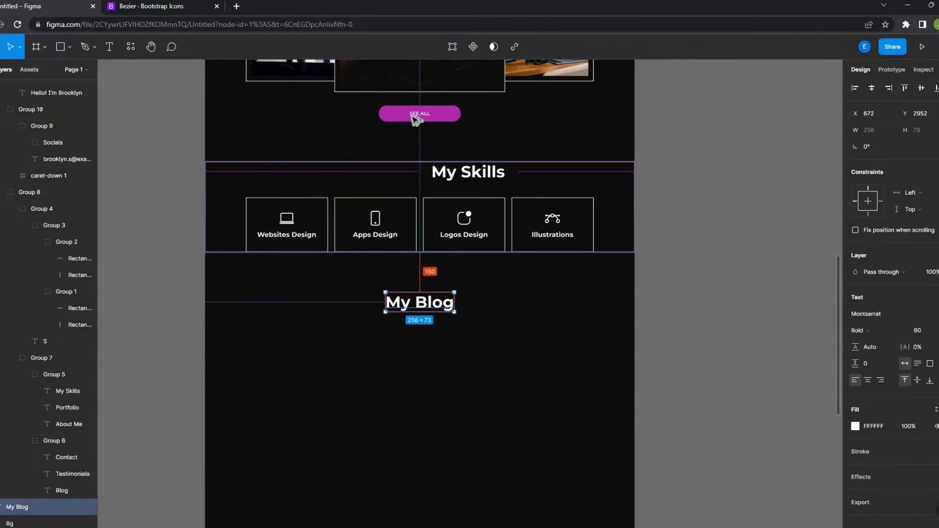
pyautogui.hotkey('ctrl', 'shift', '4')
pyautogui.scroll(-2, 440, 245)
# Draw the first blog image rectangle below My Blog and edit the first post title
pyautogui.press('r')
pyautogui.moveTo(231, 253); pyautogui.dragTo(347, 325)
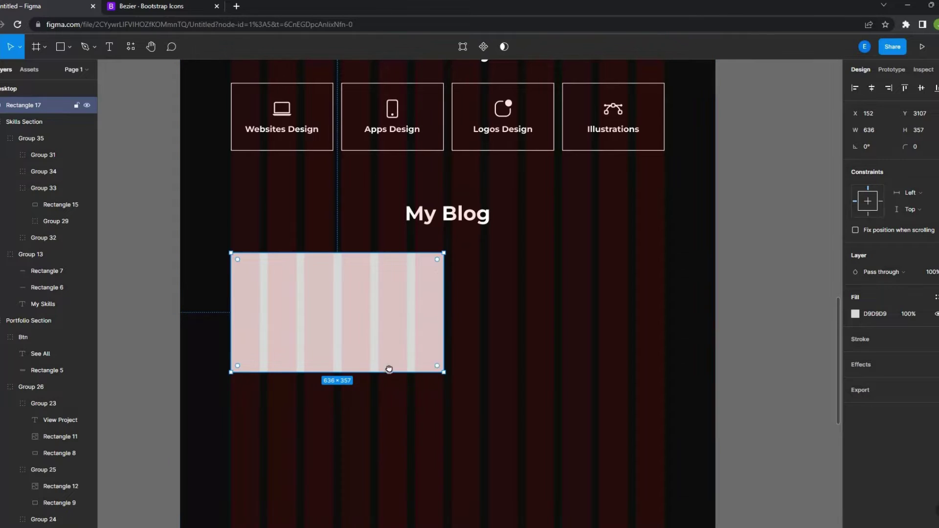
pyautogui.scroll(-2, 391, 362)
pyautogui.click(396, 356)
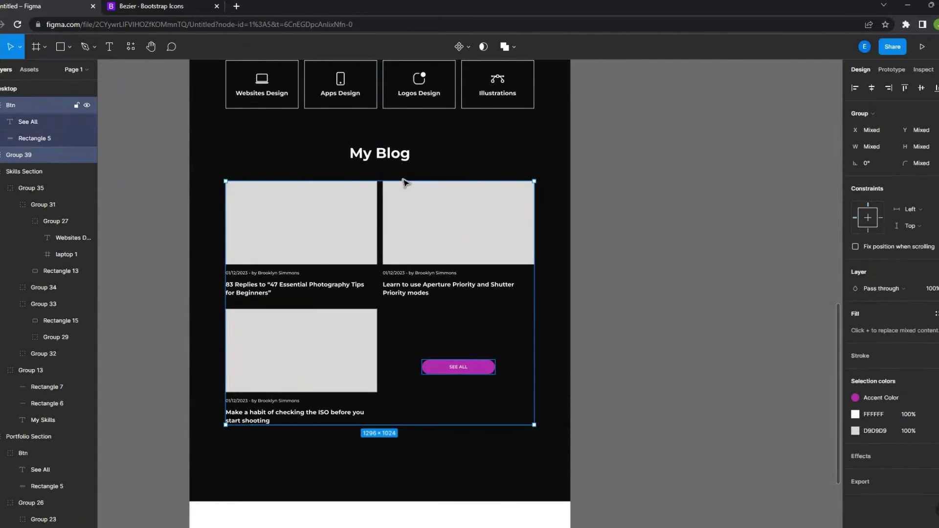
pyautogui.scroll(-2, 596, 293)
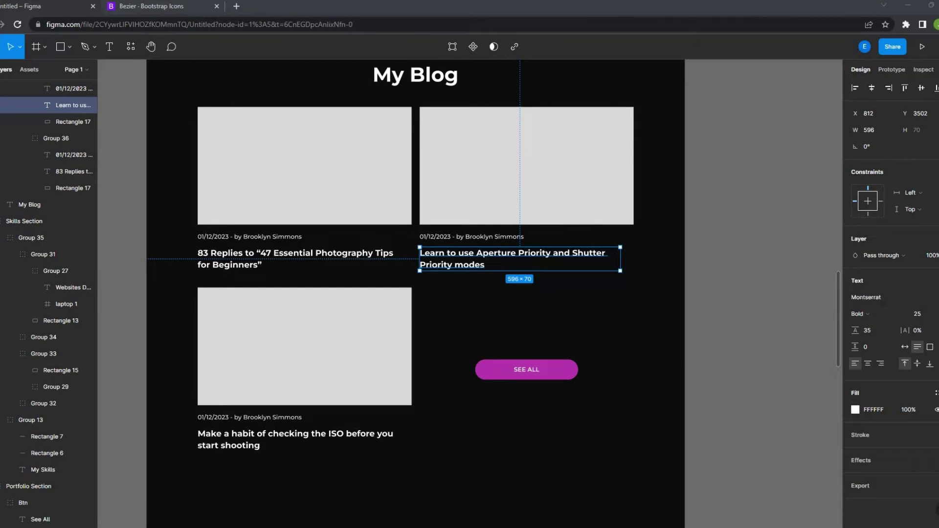
pyautogui.doubleClick(274, 258)
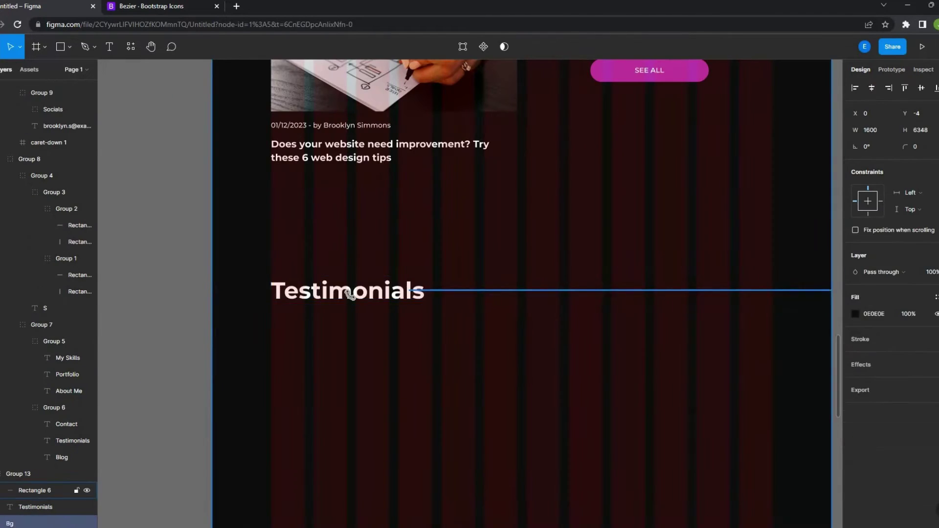
# Select the section heading group with its accent line for the Testimonials heading
pyautogui.click(411, 290)
pyautogui.scroll(5, 410, 289)
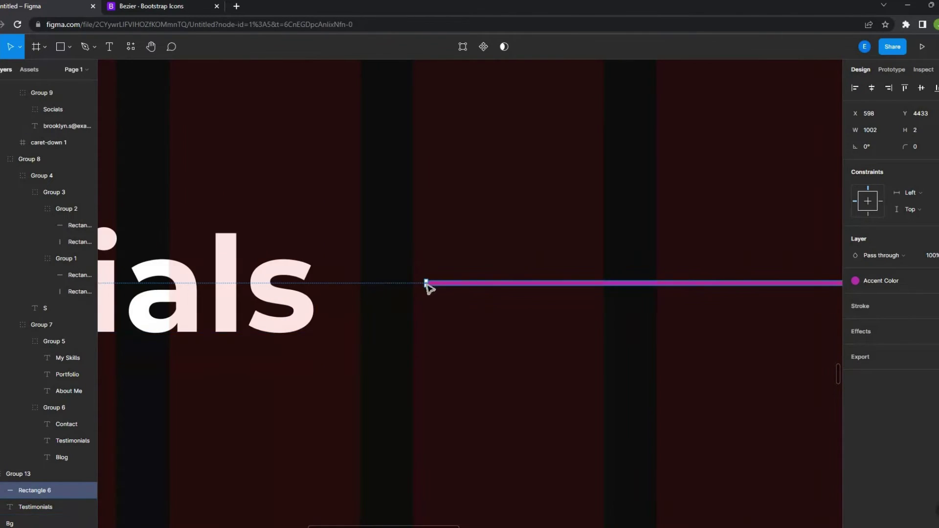
pyautogui.hotkey('shift', 'Return')
pyautogui.scroll(-5, 426, 287)
pyautogui.scroll(-3, 298, 198)
pyautogui.click(281, 223)
pyautogui.scroll(-4, 510, 269)
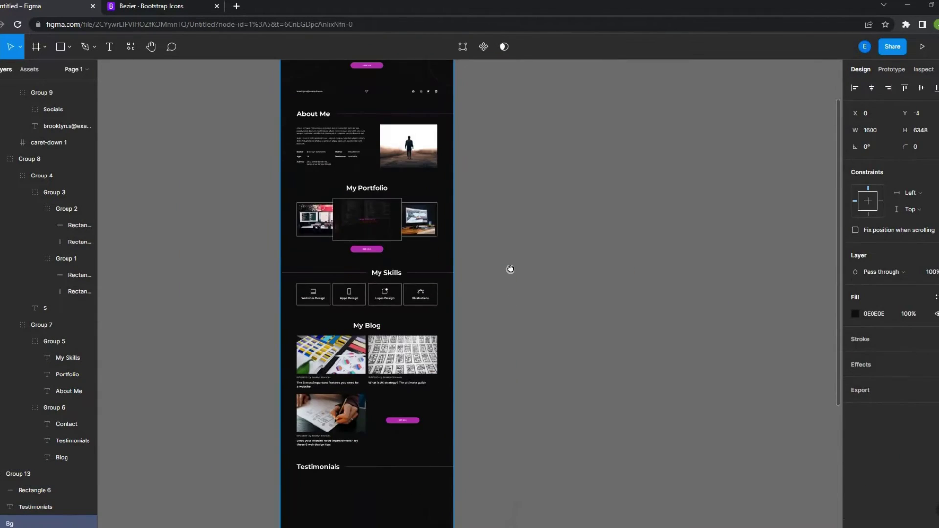
pyautogui.scroll(3, 358, 361)
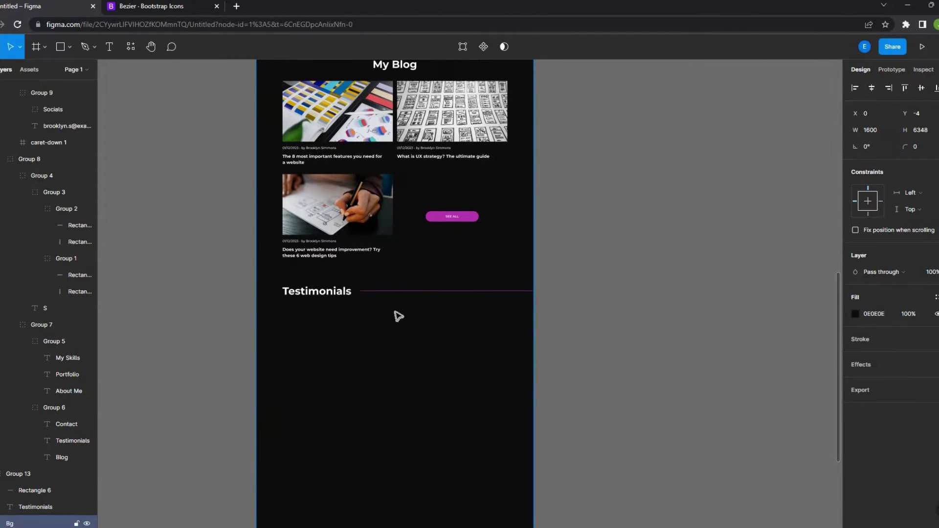
pyautogui.scroll(3, 398, 316)
# Place a copy of the portfolio cards beneath the Testimonials heading
pyautogui.press('Escape')
pyautogui.scroll(-3, 399, 316)
pyautogui.scroll(5, 398, 316)
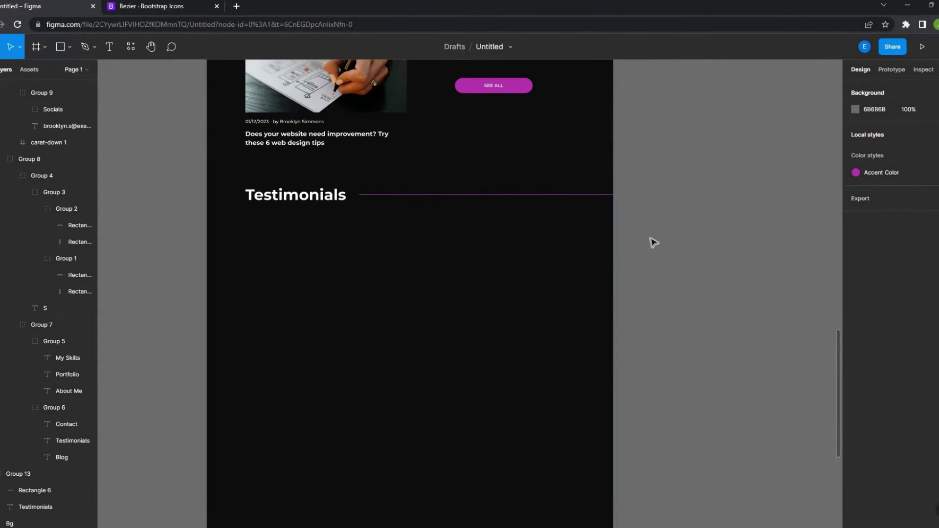
pyautogui.scroll(-3, 553, 317)
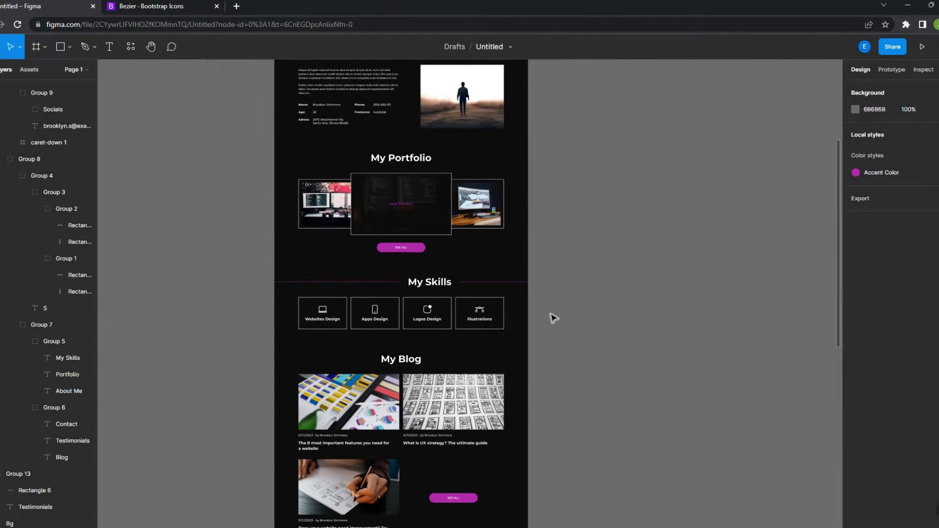
pyautogui.scroll(5, 554, 342)
pyautogui.scroll(-10, 387, 268)
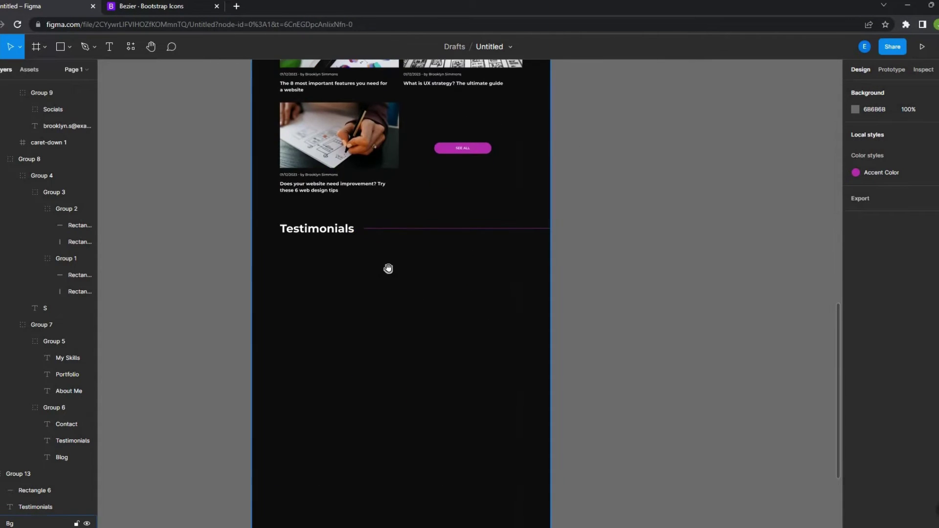
pyautogui.scroll(8, 372, 240)
pyautogui.moveTo(357, 213); pyautogui.dragTo(375, 268)
pyautogui.hotkey('ctrl', 'shift', '4')
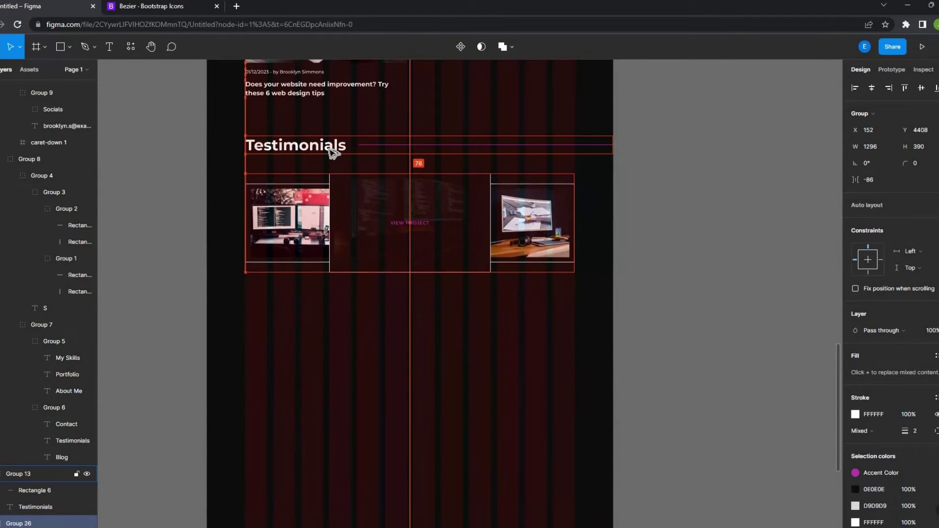
# Remove the photos from the copied testimonial cards
pyautogui.press('Escape')
pyautogui.scroll(3, 236, 280)
pyautogui.hotkey('ctrl', 'z')
pyautogui.hotkey('ctrl', 'z')
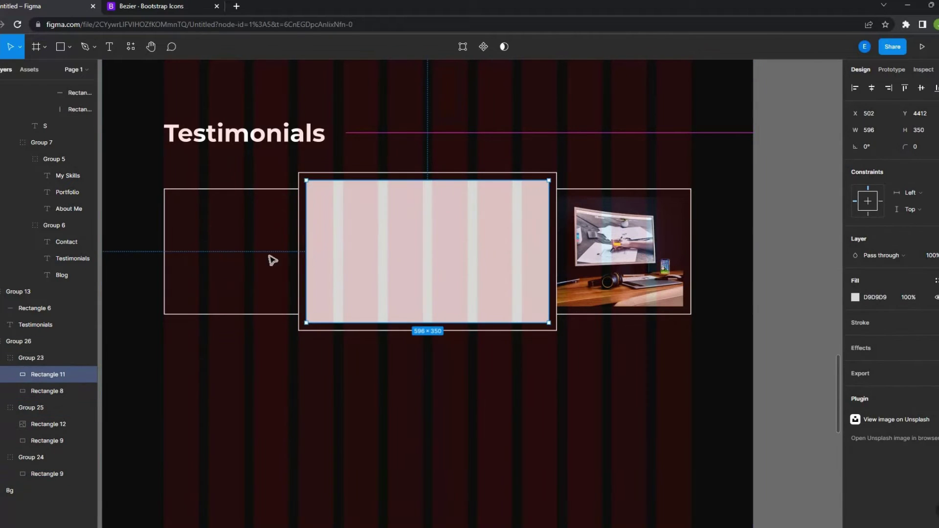
pyautogui.hotkey('ctrl', 'shift', 'z')
pyautogui.hotkey('ctrl', 'shift', '4')
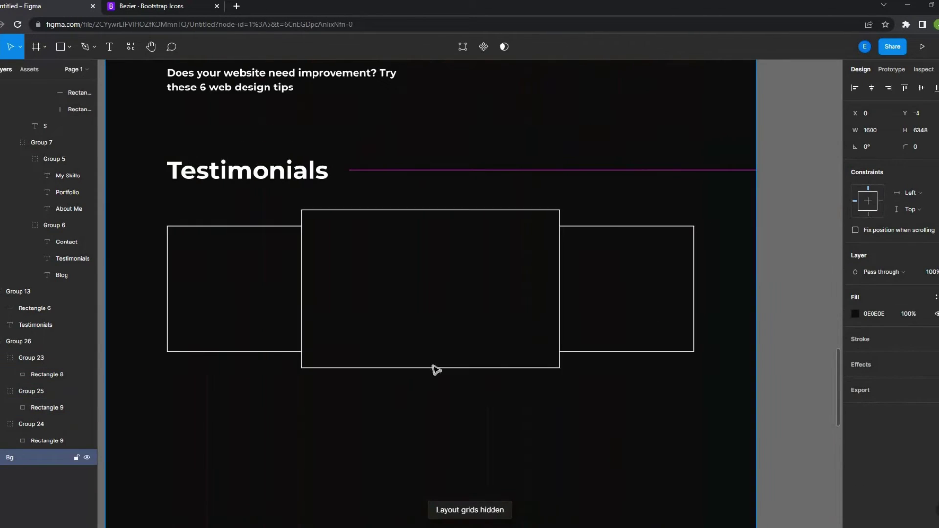
# Paste a lorem ipsum quote into the middle card and add the Name label with a name
pyautogui.hotkey('ctrl', 'z')
pyautogui.hotkey('ctrl', 'shift', '4')
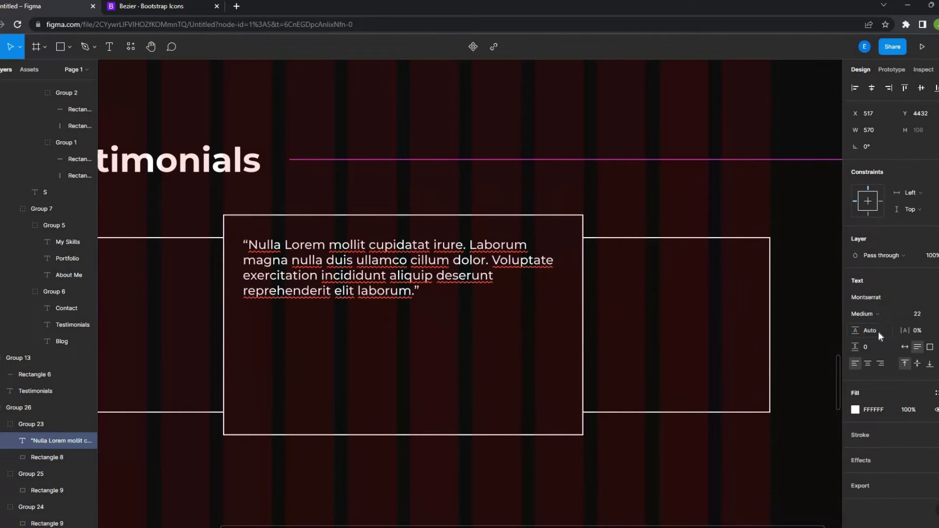
pyautogui.hotkey('ctrl', 'z')
pyautogui.hotkey('ctrl', 'shift', '4')
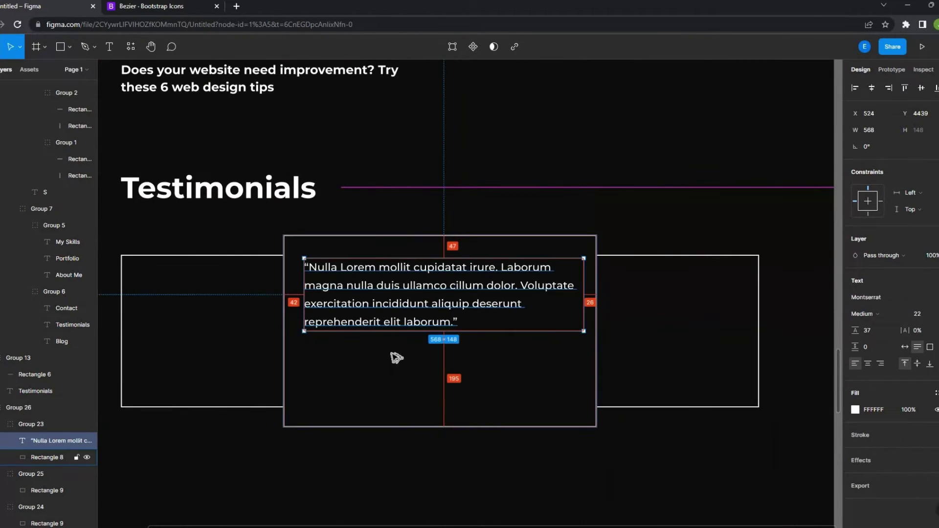
pyautogui.hotkey('ctrl', 'z')
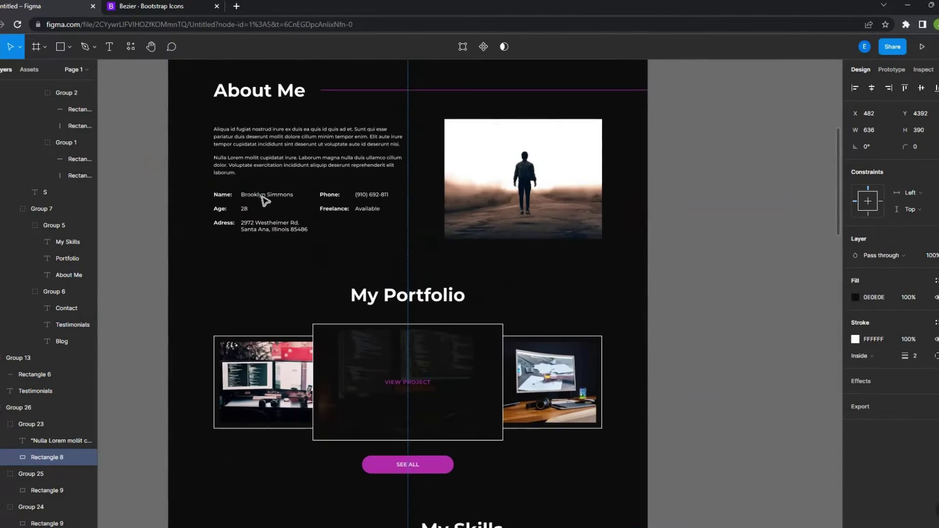
pyautogui.hotkey('ctrl', 'z')
pyautogui.hotkey('ctrl', 'z')
# Fill the name with a Content Reel sample full name and add a dash before it
pyautogui.rightClick(320, 351)
pyautogui.click(484, 369)
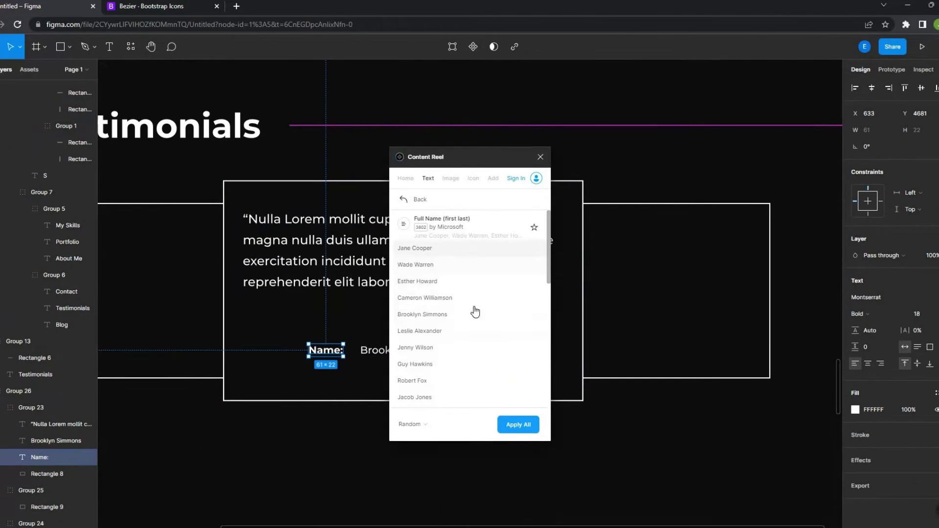
pyautogui.click(440, 332)
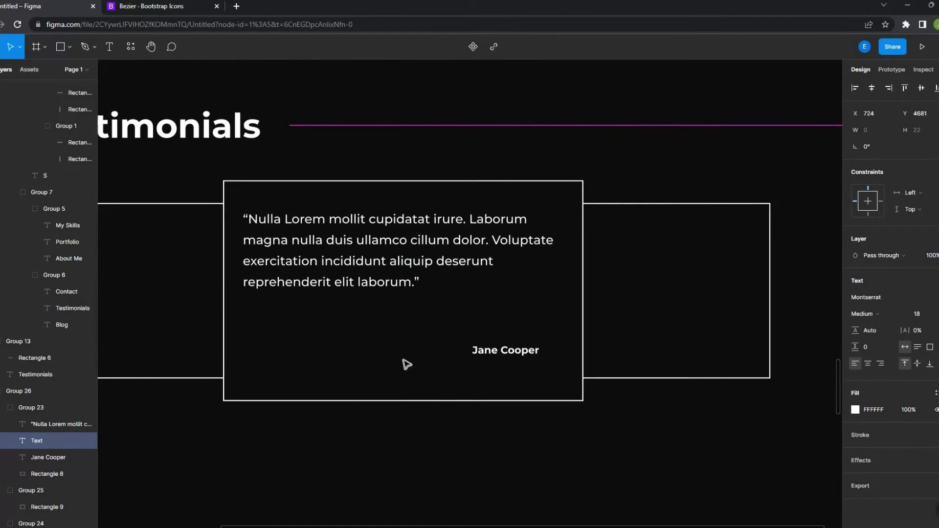
pyautogui.hotkey('ctrl', 'z')
pyautogui.hotkey('ctrl', 'z')
# Group the dash together with the reviewer name
pyautogui.click(471, 325)
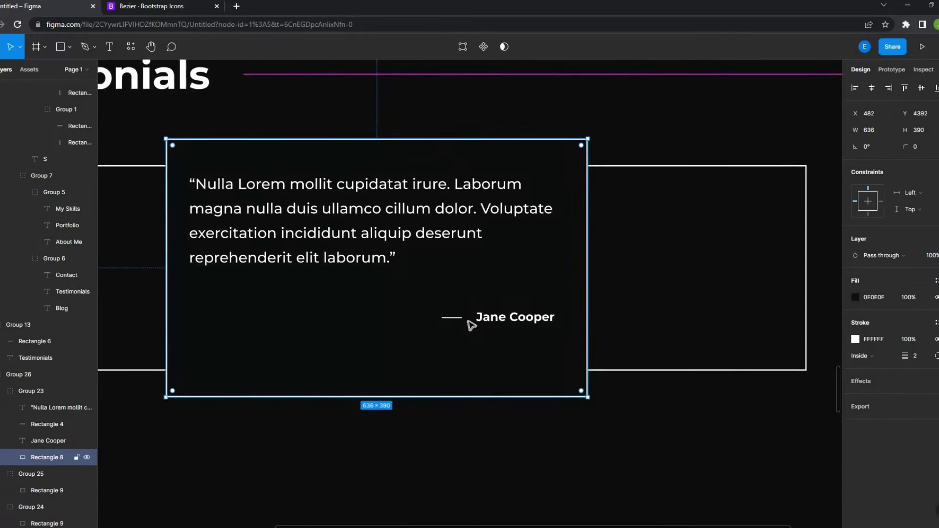
pyautogui.scroll(5, 503, 288)
pyautogui.scroll(-5, 466, 352)
pyautogui.scroll(10, 443, 338)
pyautogui.scroll(-5, 443, 338)
pyautogui.keyDown('shift'); pyautogui.click(479, 398); pyautogui.keyUp('shift')
pyautogui.hotkey('ctrl', 'g')
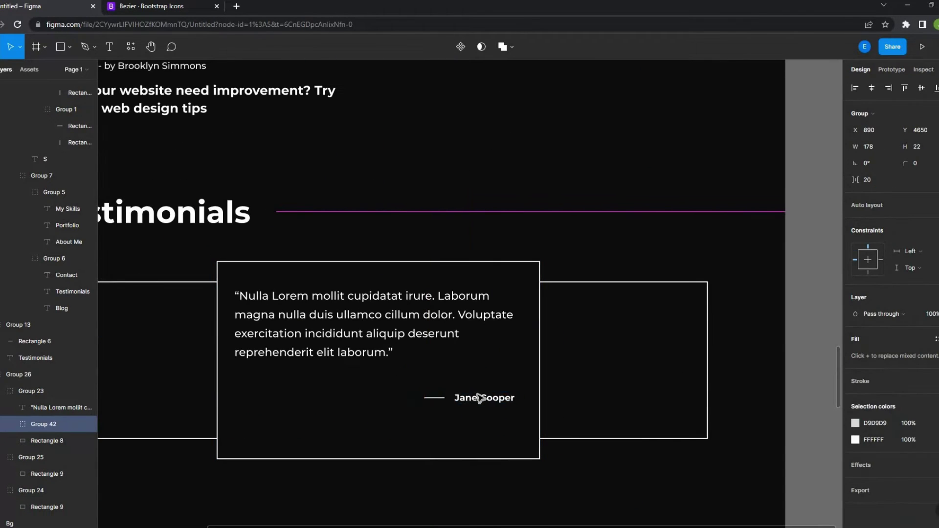
# Trim the middle testimonial card to 636×286 around the quote
pyautogui.click(440, 430)
pyautogui.moveTo(440, 458); pyautogui.dragTo(440, 453)
pyautogui.scroll(-1, 381, 337)
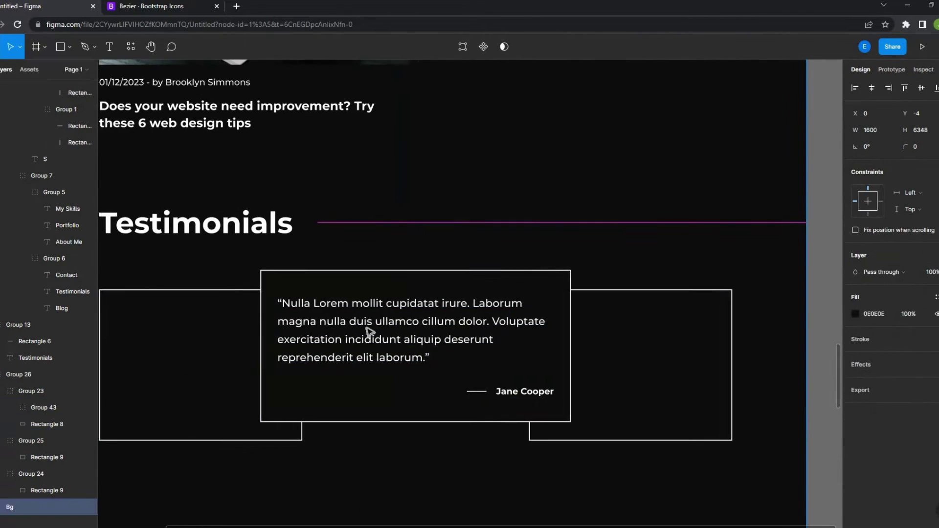
pyautogui.doubleClick(524, 387)
pyautogui.scroll(-1, 402, 450)
pyautogui.scroll(1, 464, 361)
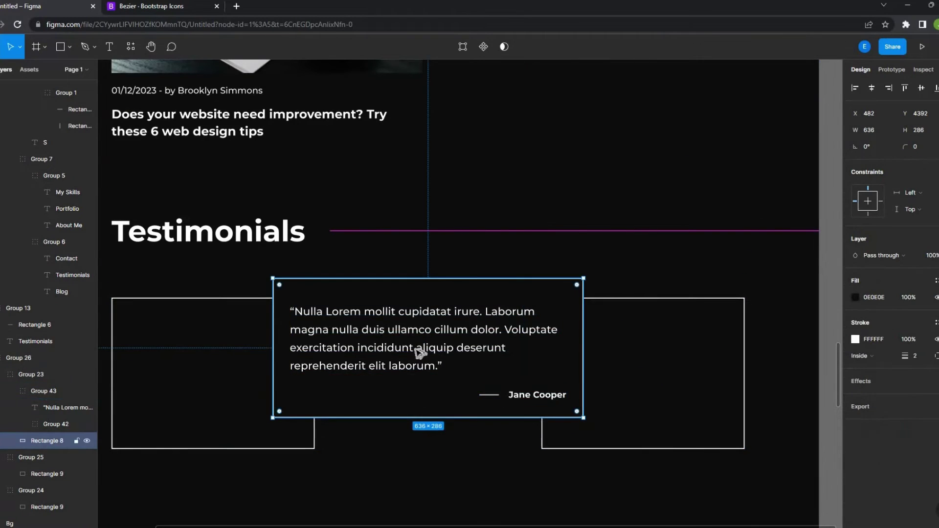
pyautogui.scroll(2, 418, 351)
pyautogui.scroll(-3, 402, 428)
# Delete the extra side testimonial card and check it against the layout grids
pyautogui.click(402, 428)
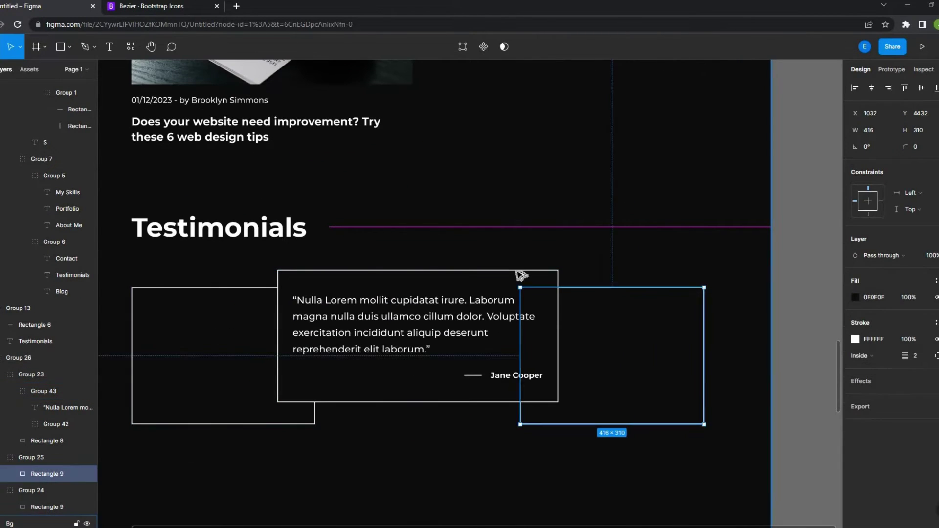
pyautogui.scroll(3, 602, 419)
pyautogui.scroll(-4, 546, 405)
pyautogui.press('Delete')
pyautogui.hotkey('ctrl', 'shift', '4')
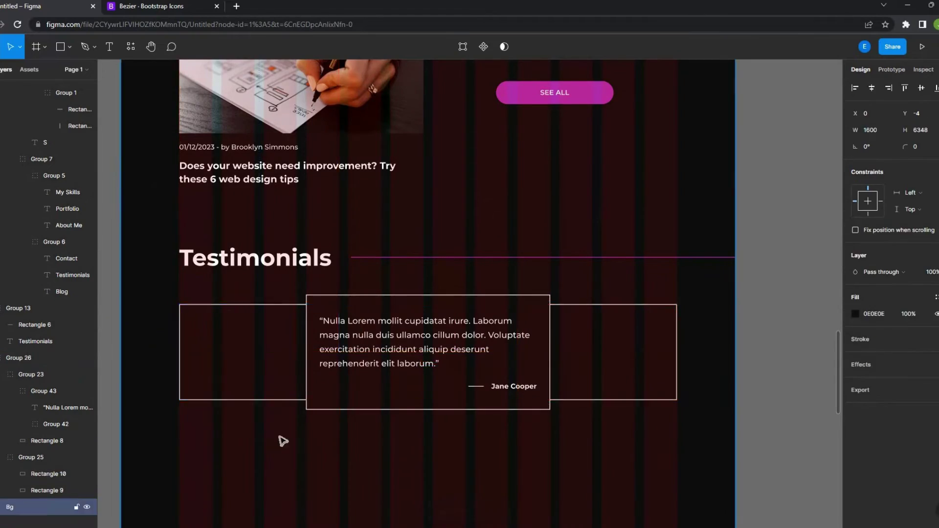
pyautogui.hotkey('ctrl', 'shift', '4')
pyautogui.scroll(-3, 282, 440)
pyautogui.scroll(2, 589, 339)
pyautogui.scroll(-2, 465, 288)
pyautogui.scroll(2, 484, 374)
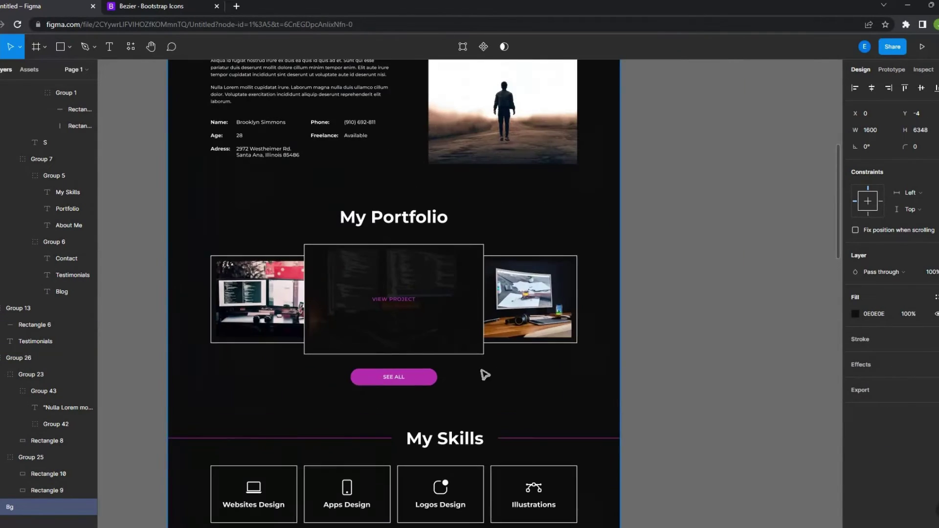
pyautogui.click(759, 302)
pyautogui.scroll(-2, 599, 363)
pyautogui.scroll(-5, 589, 233)
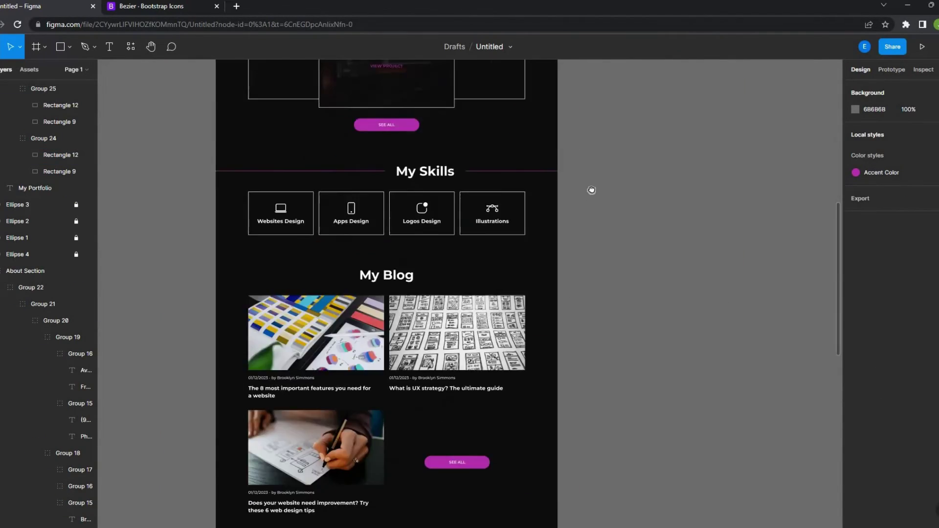
pyautogui.scroll(6, 559, 281)
pyautogui.hotkey('ctrl', 'shift', '4')
pyautogui.hotkey('ctrl', 'z')
pyautogui.scroll(3, 458, 279)
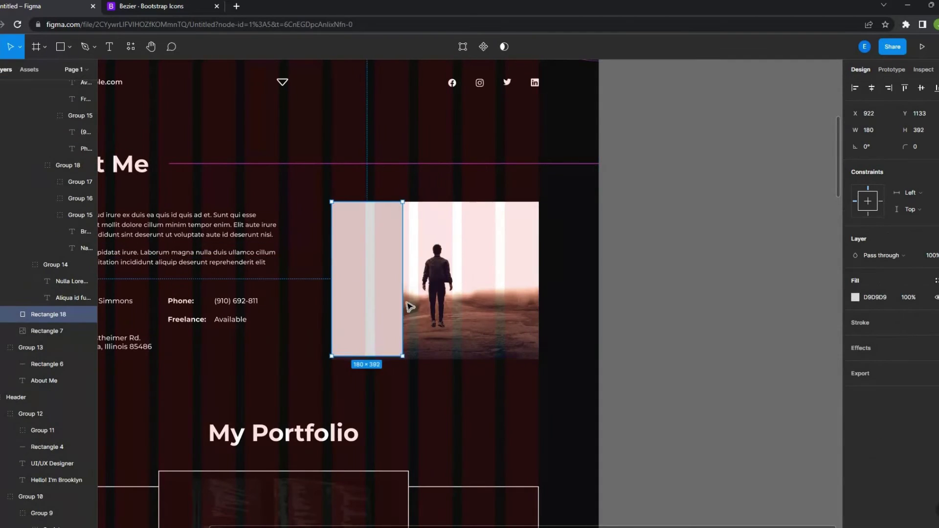
pyautogui.scroll(2, 444, 299)
pyautogui.click(559, 374)
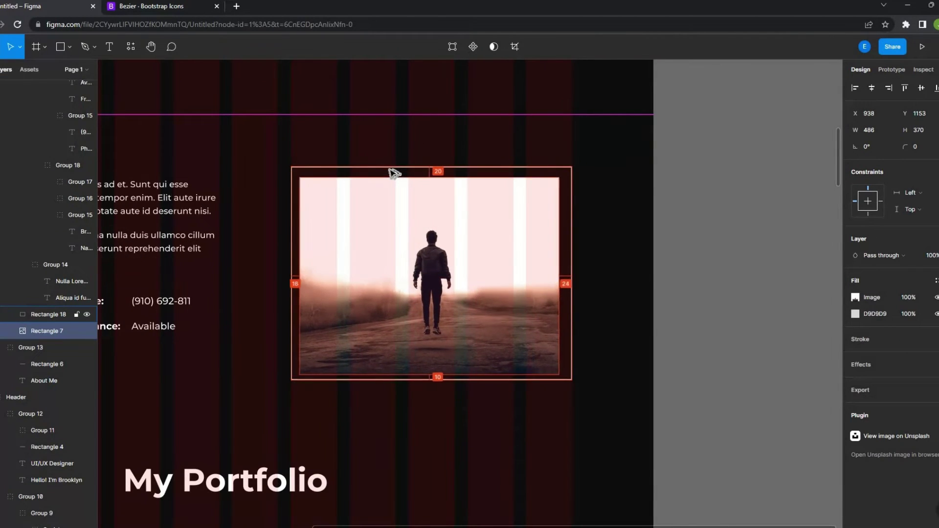
pyautogui.scroll(-5, 490, 374)
pyautogui.click(521, 394)
pyautogui.scroll(-5, 479, 434)
pyautogui.scroll(-1, 486, 408)
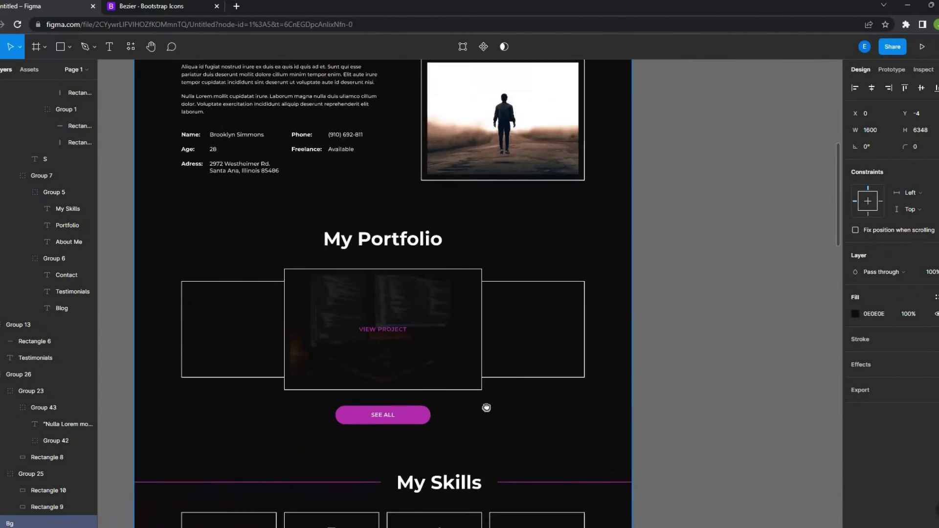
pyautogui.scroll(-8, 484, 293)
pyautogui.scroll(-5, 289, 245)
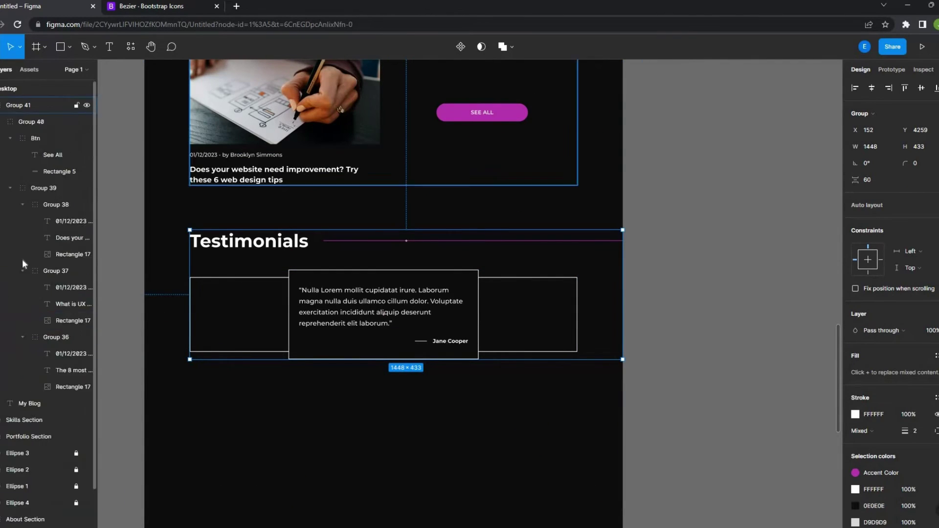
# Rename the layer to 'Testimonials Section'
pyautogui.write('timonials Section')
pyautogui.press('Return')
pyautogui.scroll(5, 343, 245)
# Enter the first blog card group and zoom to fit its image
pyautogui.click(313, 235)
pyautogui.doubleClick(308, 230)
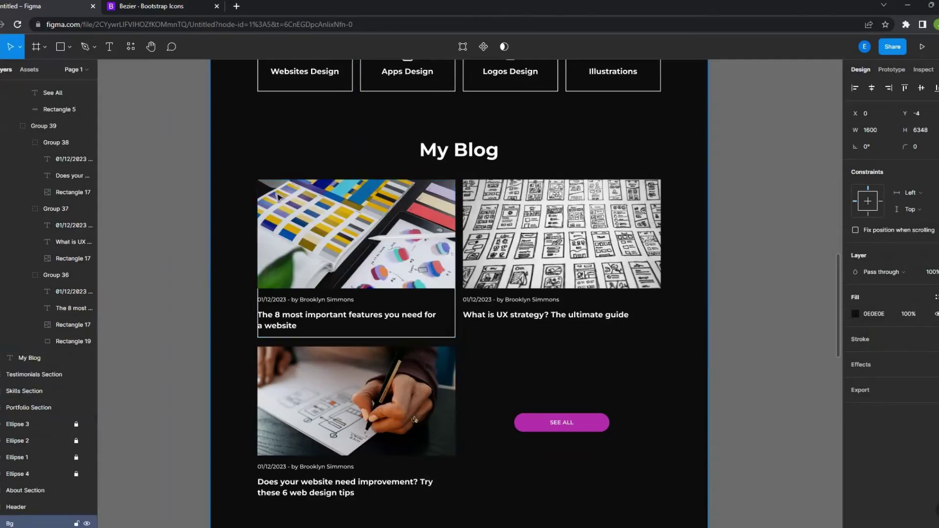
pyautogui.scroll(-2, 277, 197)
pyautogui.click(277, 122)
pyautogui.hotkey('shift', '2')
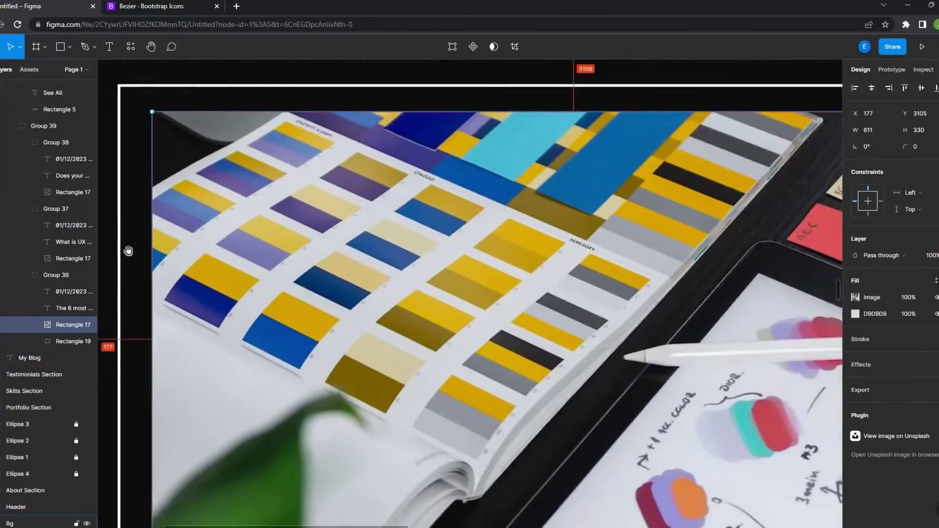
pyautogui.scroll(-3, 128, 251)
pyautogui.scroll(-3, 216, 199)
pyautogui.scroll(2, 279, 205)
# Inspect the first card's date and title, then select the whole first blog card
pyautogui.click(161, 303)
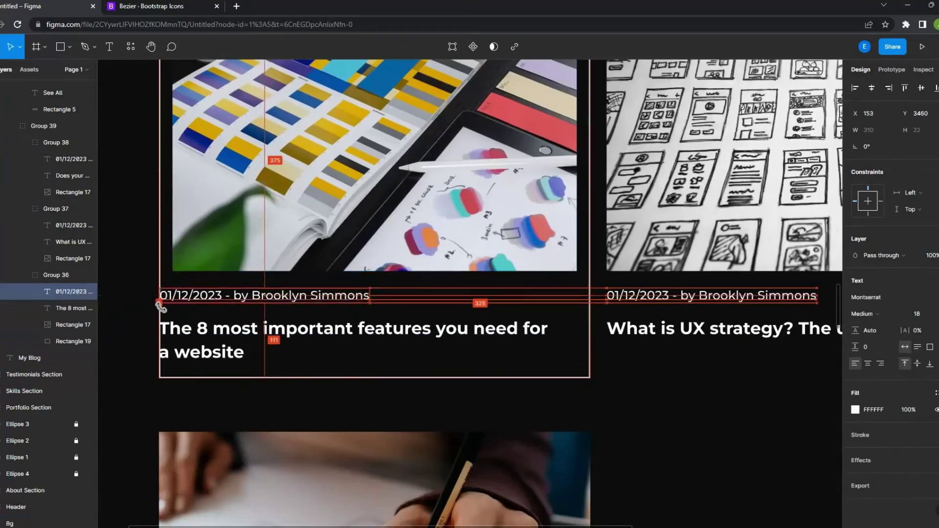
pyautogui.click(161, 322)
pyautogui.scroll(-3, 587, 349)
pyautogui.scroll(3, 335, 328)
pyautogui.scroll(-3, 562, 372)
pyautogui.click(563, 372)
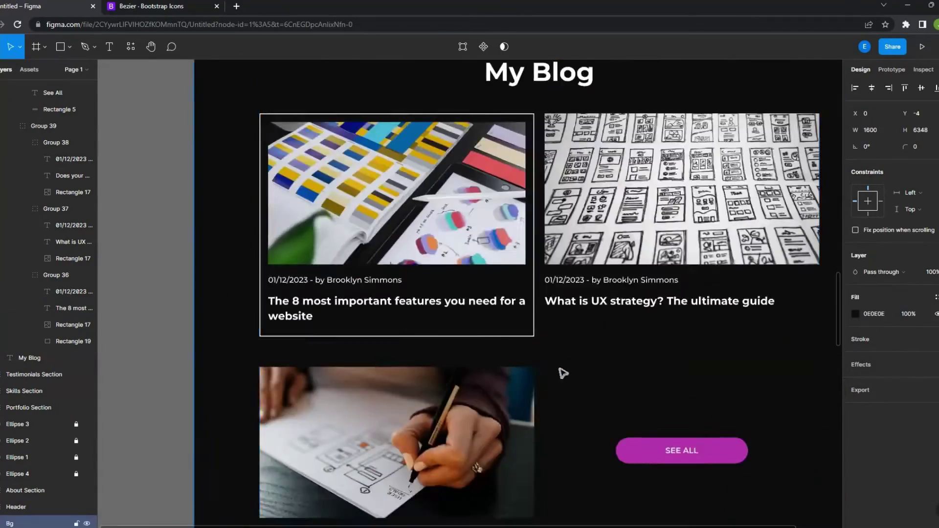
pyautogui.scroll(-3, 562, 373)
pyautogui.click(503, 352)
# Alt-drag copies of the first blog card into the other slots, removing the extra one
pyautogui.moveTo(335, 294); pyautogui.dragTo(513, 294)
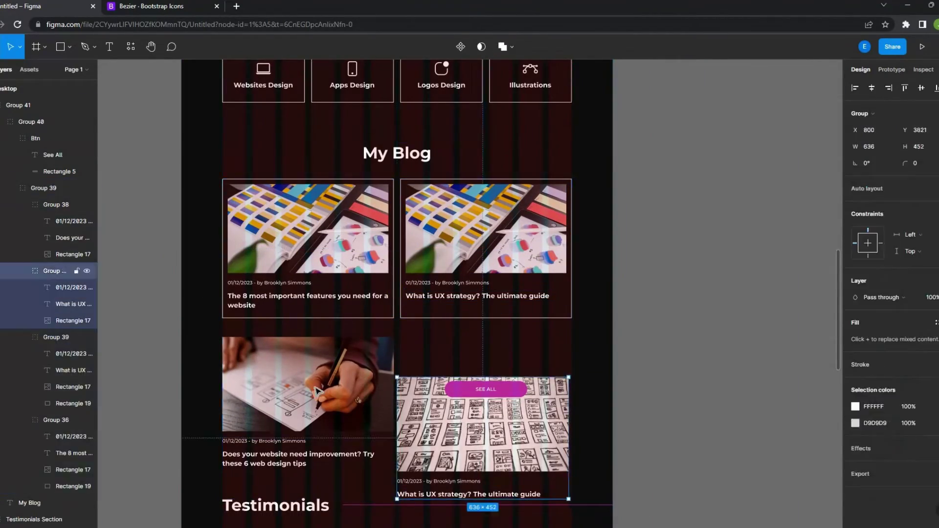
pyautogui.moveTo(316, 391); pyautogui.dragTo(327, 337)
pyautogui.hotkey('ctrl', 'z')
pyautogui.hotkey('ctrl', 'z')
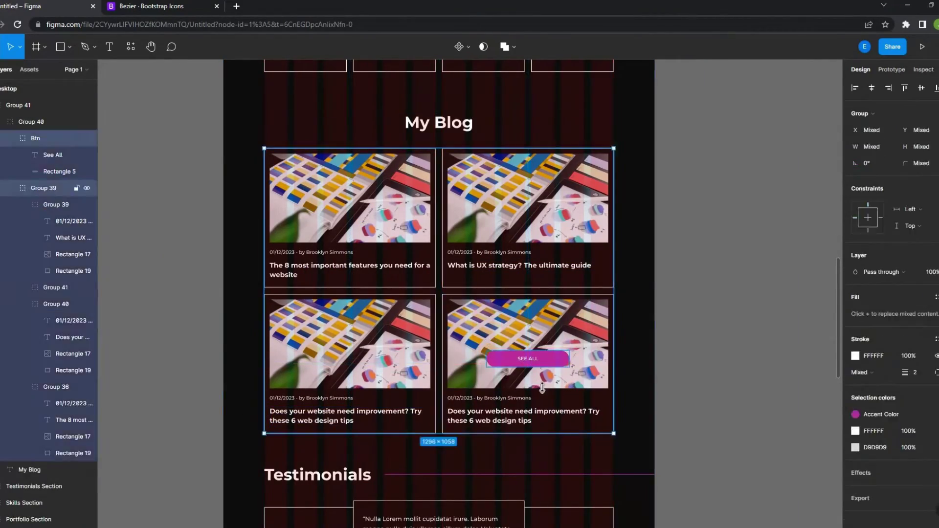
pyautogui.hotkey('ctrl', 'z')
pyautogui.hotkey('ctrl', 'shift', '4')
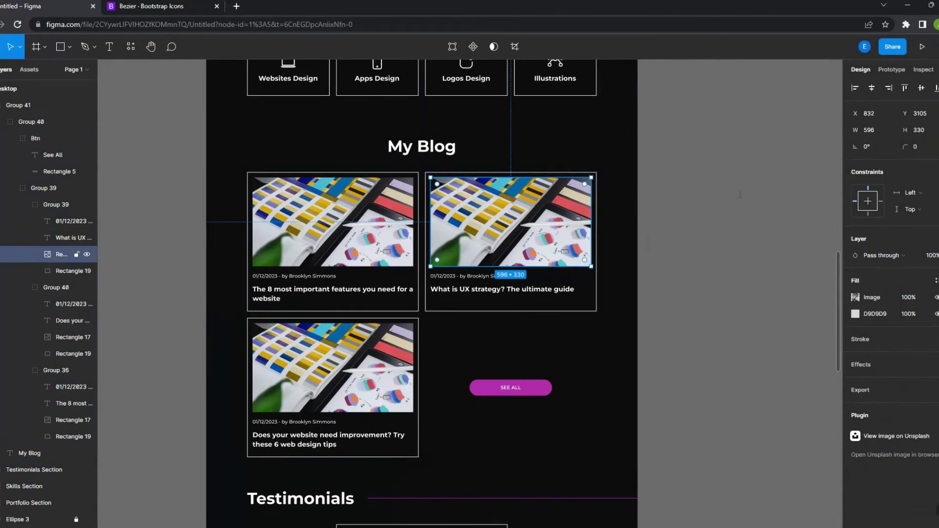
# Swap the lower-left card image for an Unsplash sketching photo and select the top-right image
pyautogui.click(727, 360)
pyautogui.moveTo(733, 141); pyautogui.dragTo(661, 160)
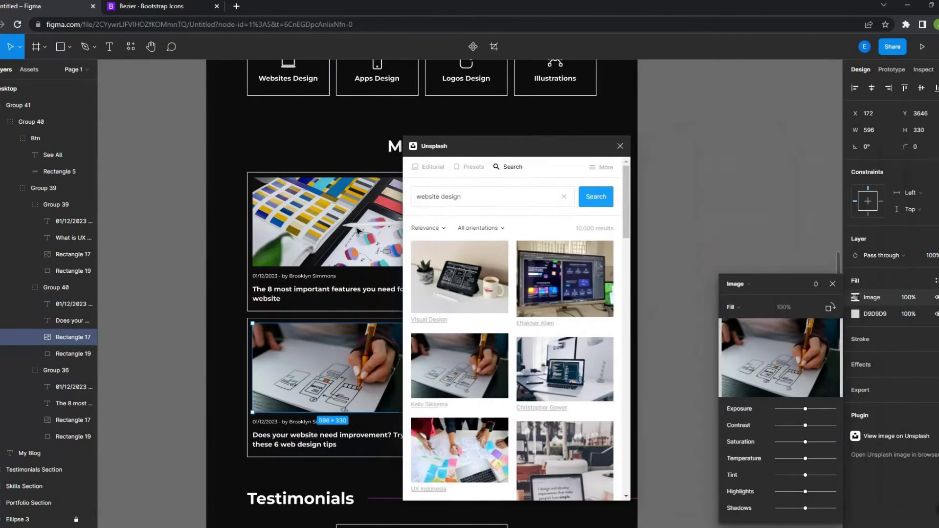
pyautogui.click(510, 220)
pyautogui.scroll(-3, 715, 323)
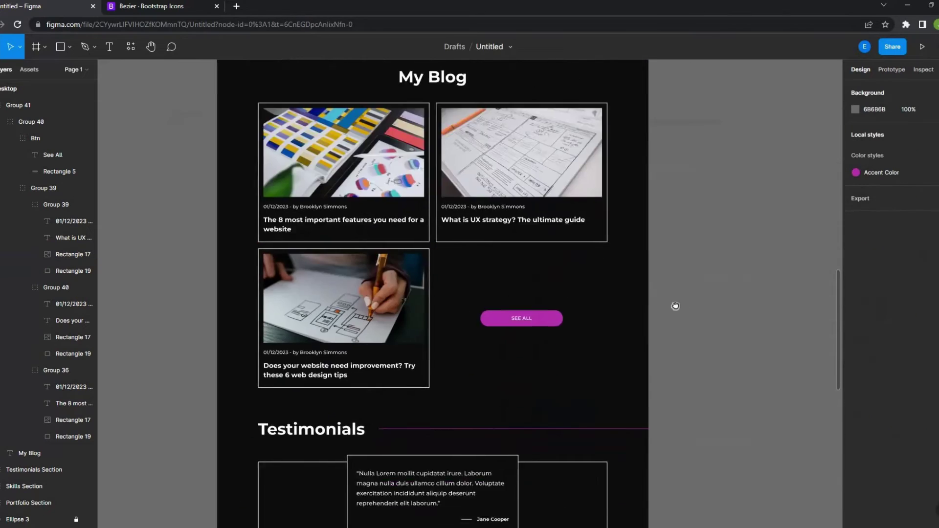
pyautogui.scroll(5, 551, 472)
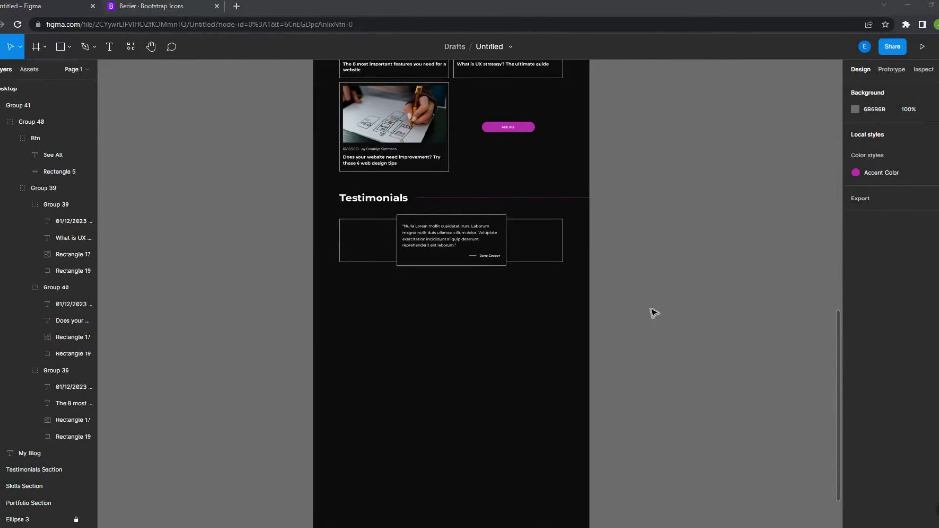
pyautogui.scroll(-3, 563, 288)
pyautogui.scroll(-5, 531, 339)
# Retype the copied Testimonials heading below the cards as 'Contacts'
pyautogui.scroll(10, 474, 308)
pyautogui.click(474, 301)
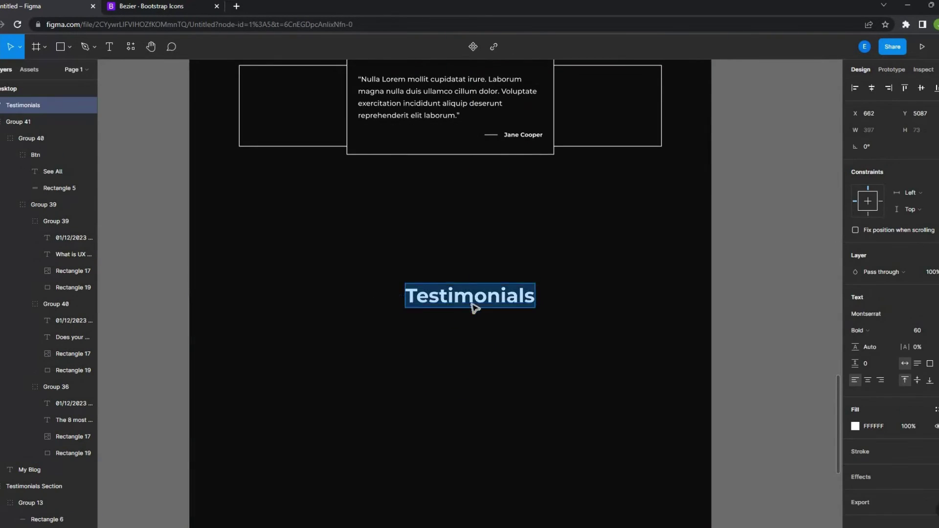
pyautogui.click(474, 286)
pyautogui.scroll(-1, 474, 286)
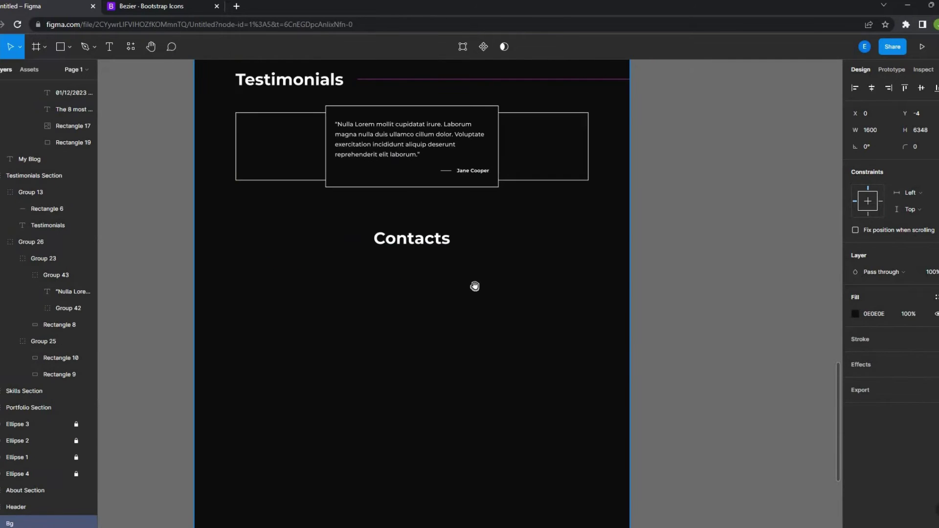
pyautogui.scroll(-3, 419, 294)
pyautogui.scroll(-2, 412, 201)
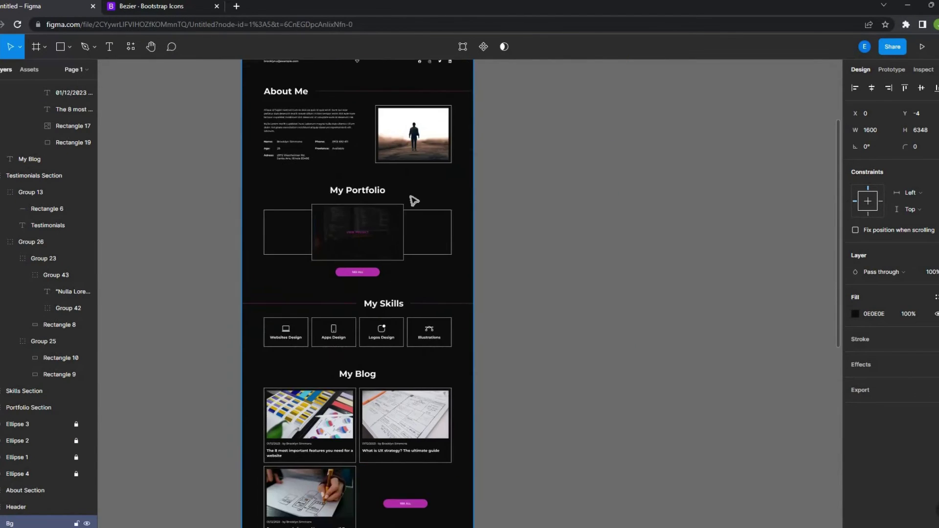
pyautogui.scroll(5, 415, 290)
# Show the layout grid columns to check that the Contacts heading box is centred
pyautogui.click(416, 290)
pyautogui.hotkey('ctrl', 'shift', '4')
pyautogui.scroll(5, 415, 290)
pyautogui.scroll(-5, 652, 310)
pyautogui.press('r')
pyautogui.hotkey('ctrl', '+')
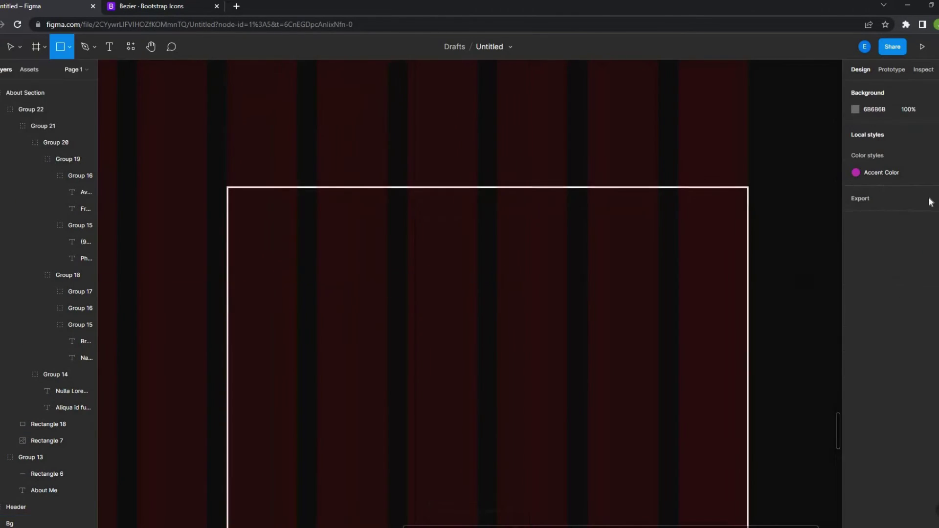
pyautogui.scroll(-3, 259, 258)
pyautogui.scroll(-2, 274, 318)
# Paste a copied text label into Contacts as 'Your Name' with a lengthened underline
pyautogui.click(216, 218)
pyautogui.hotkey('ctrl', 'c')
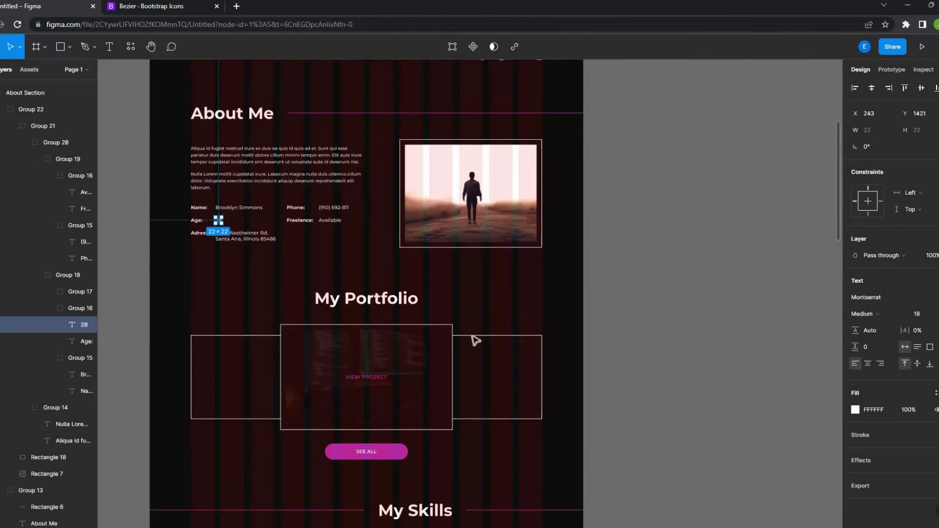
pyautogui.scroll(5, 474, 339)
pyautogui.hotkey('ctrl', 'v')
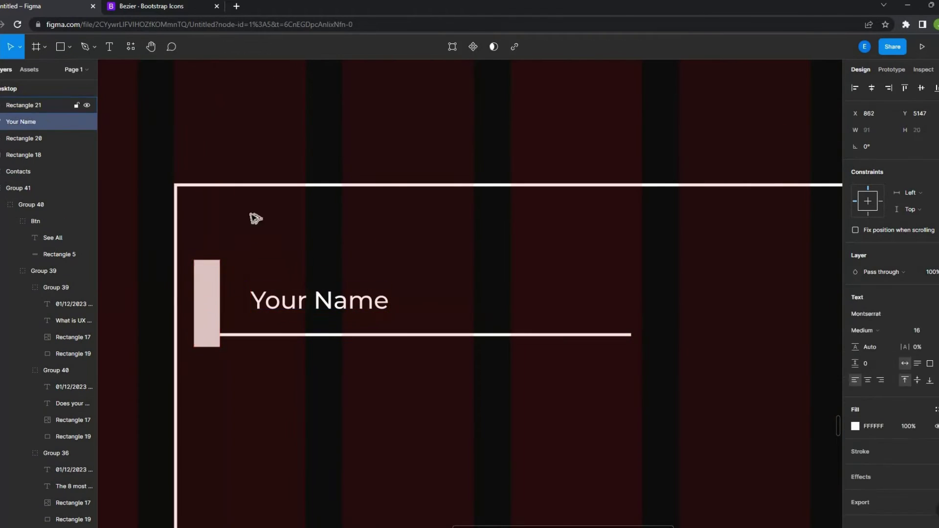
pyautogui.scroll(-3, 288, 301)
pyautogui.scroll(-2, 350, 371)
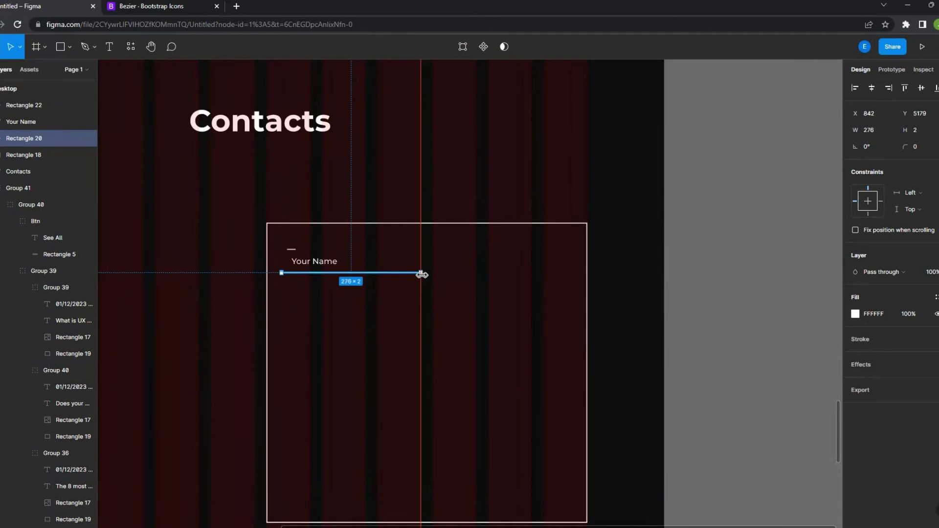
pyautogui.moveTo(424, 272); pyautogui.dragTo(406, 321)
# Duplicate the field row and relabel copies as Your Surname, Your Phone, Your Email, Your Message
pyautogui.scroll(5, 330, 282)
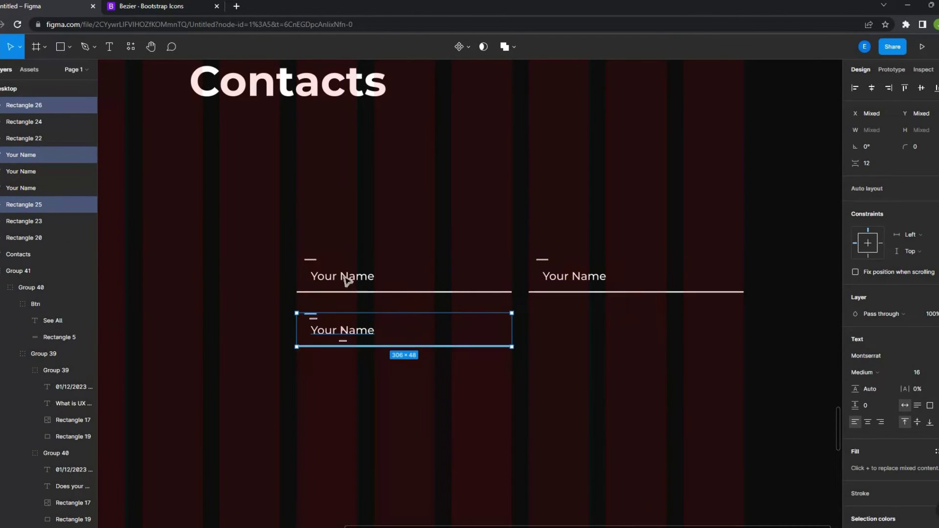
pyautogui.scroll(-2, 551, 323)
pyautogui.hotkey('ctrl', 'd')
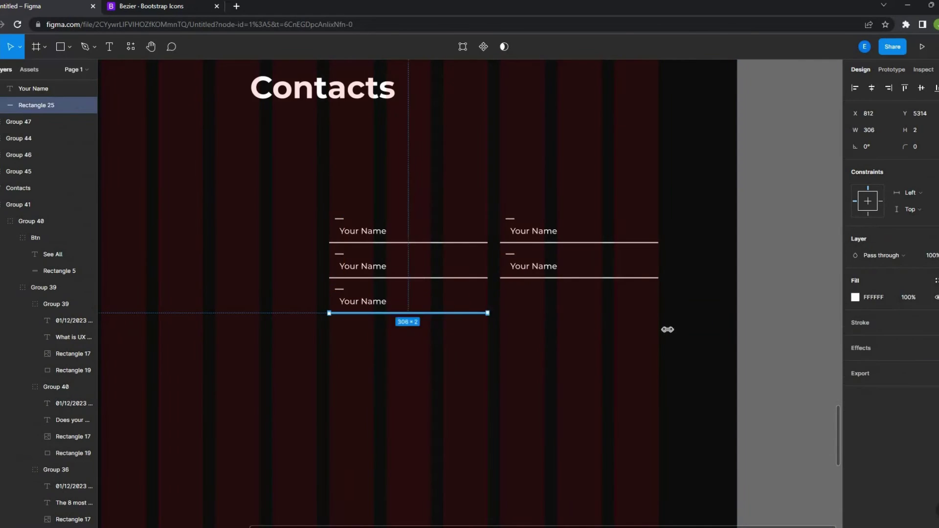
pyautogui.scroll(3, 666, 329)
pyautogui.doubleClick(300, 314)
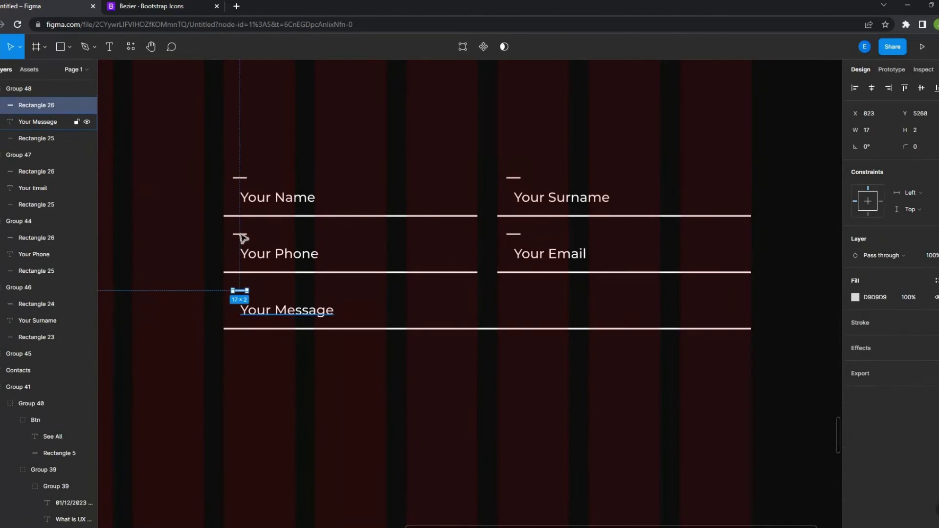
pyautogui.scroll(-5, 299, 319)
# Hide the grid and place the pasted purple button beneath the message field as SEND MESSAGE
pyautogui.hotkey('ctrl', 'shift', '4')
pyautogui.hotkey('ctrl', 'v')
pyautogui.scroll(3, 346, 355)
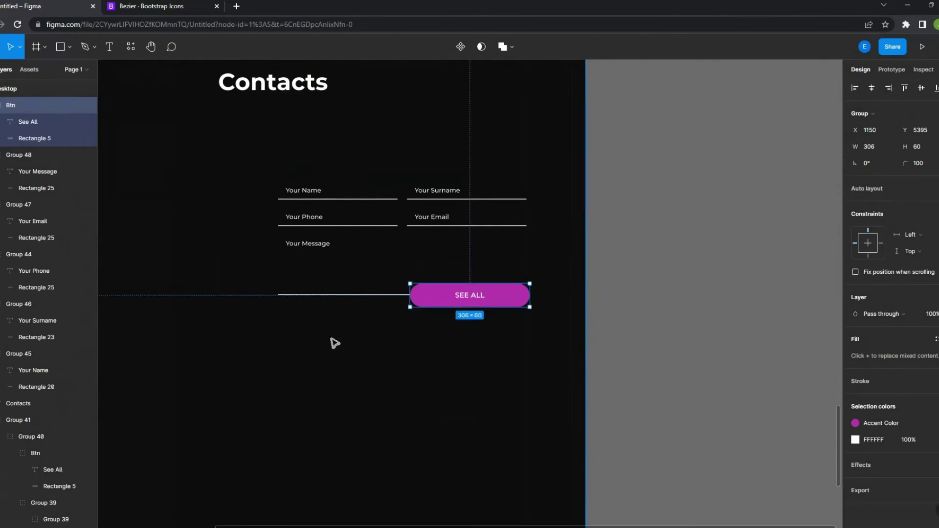
pyautogui.moveTo(346, 354); pyautogui.dragTo(298, 322)
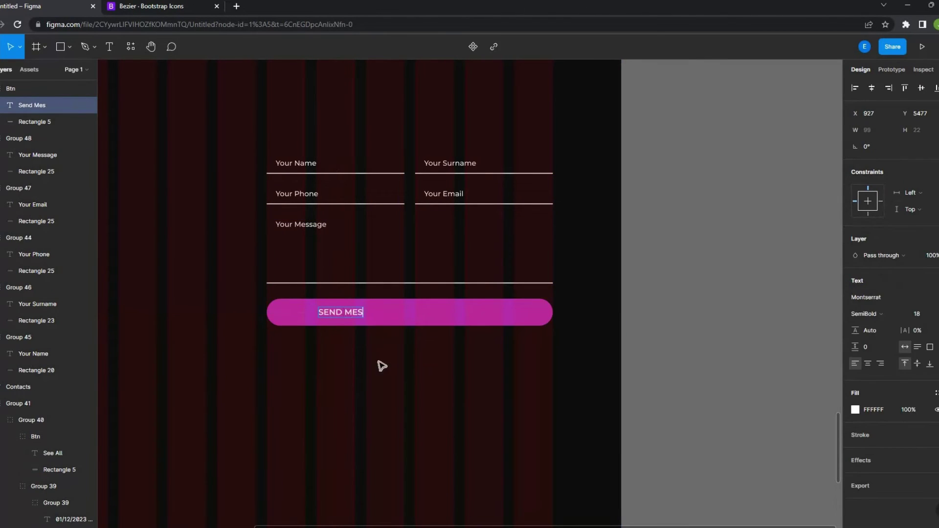
pyautogui.scroll(-3, 659, 308)
# Rename the Contacts heading to 'Contact Me'
pyautogui.scroll(-2, 411, 304)
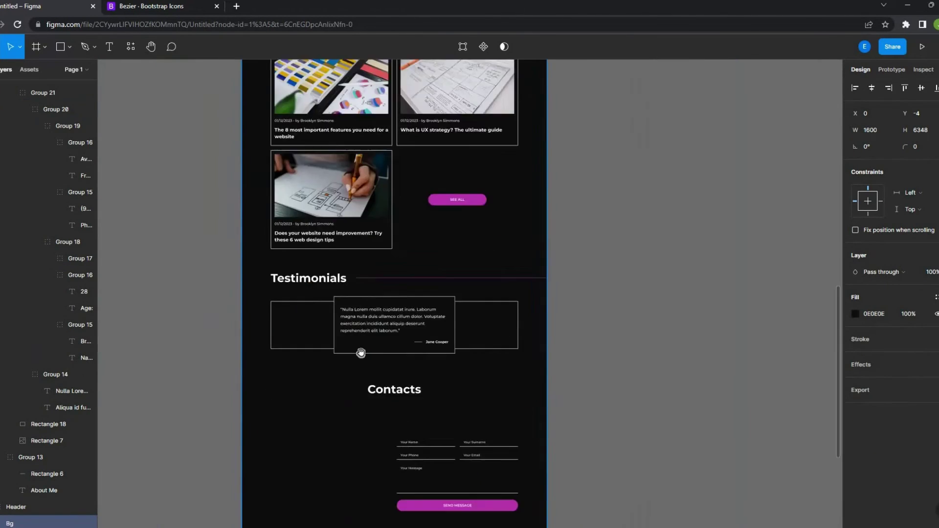
pyautogui.scroll(10, 360, 352)
pyautogui.click(408, 227)
pyautogui.scroll(-10, 408, 227)
pyautogui.scroll(2, 538, 335)
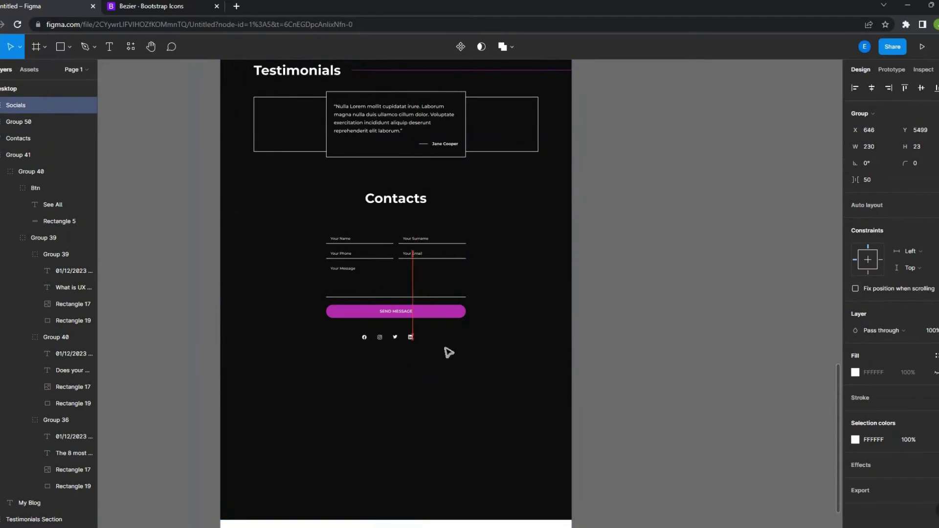
pyautogui.scroll(5, 446, 352)
pyautogui.scroll(-3, 311, 305)
pyautogui.click(457, 147)
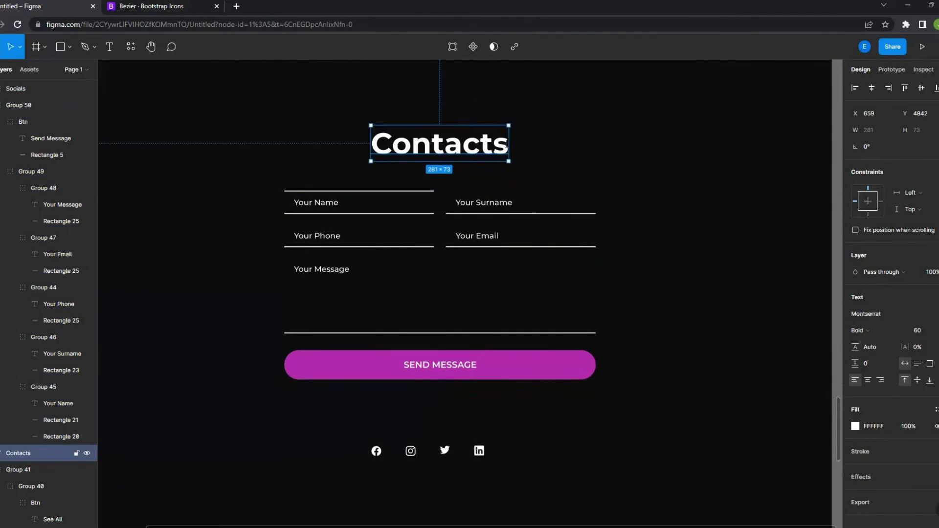
pyautogui.keyDown('shift'); pyautogui.click(494, 293); pyautogui.keyUp('shift')
pyautogui.scroll(-2, 507, 257)
pyautogui.scroll(-3, 507, 257)
pyautogui.scroll(3, 304, 257)
pyautogui.scroll(-5, 342, 293)
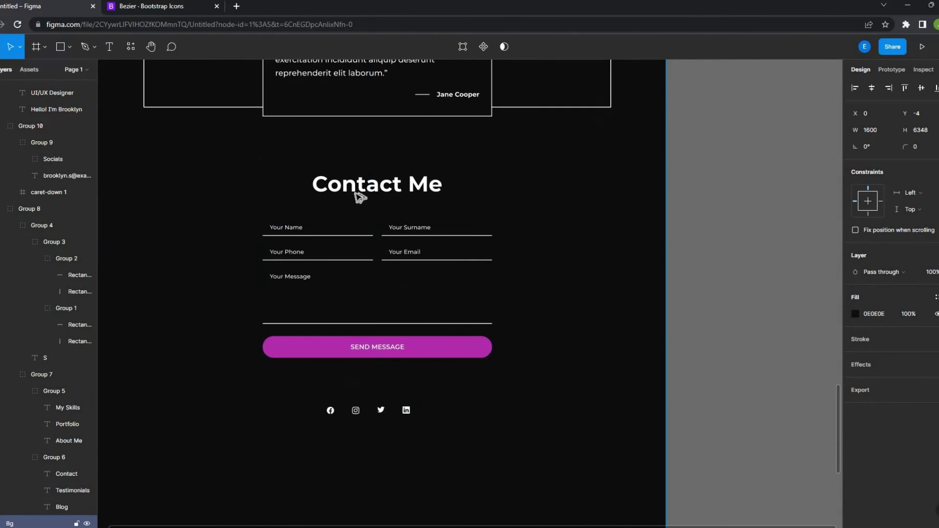
# Move the social icons group up directly under the SEND MESSAGE button
pyautogui.keyDown('shift'); pyautogui.click(356, 195); pyautogui.keyUp('shift')
pyautogui.keyDown('shift'); pyautogui.click(391, 413); pyautogui.keyUp('shift')
pyautogui.moveTo(391, 413); pyautogui.dragTo(413, 348)
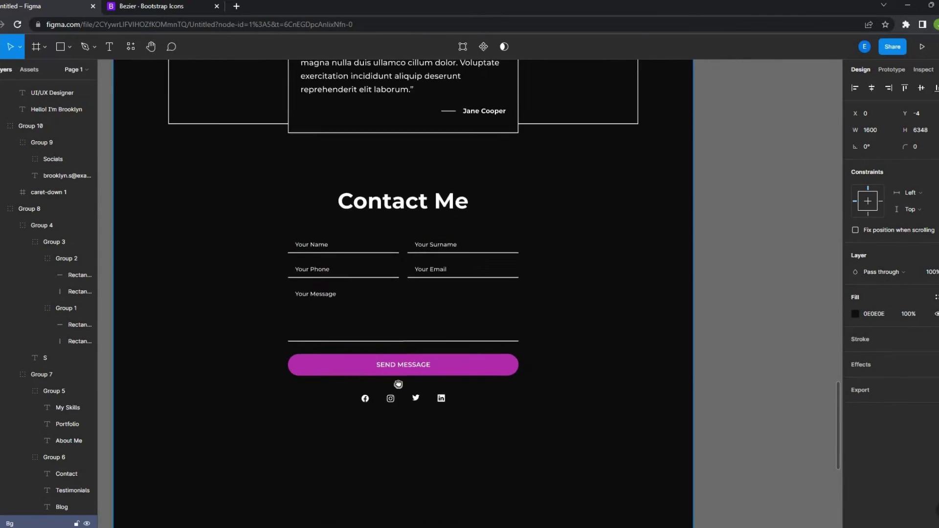
pyautogui.click(468, 282)
pyautogui.scroll(-4, 469, 264)
pyautogui.click(416, 433)
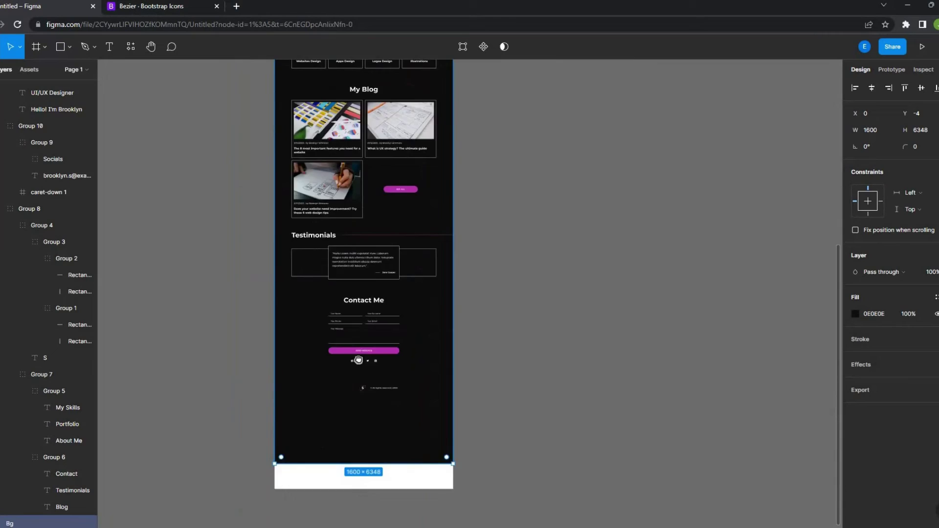
# Organise the footer logo-and-copyright group and My Blog group into Footer, Contacts and Blog sections
pyautogui.scroll(5, 358, 359)
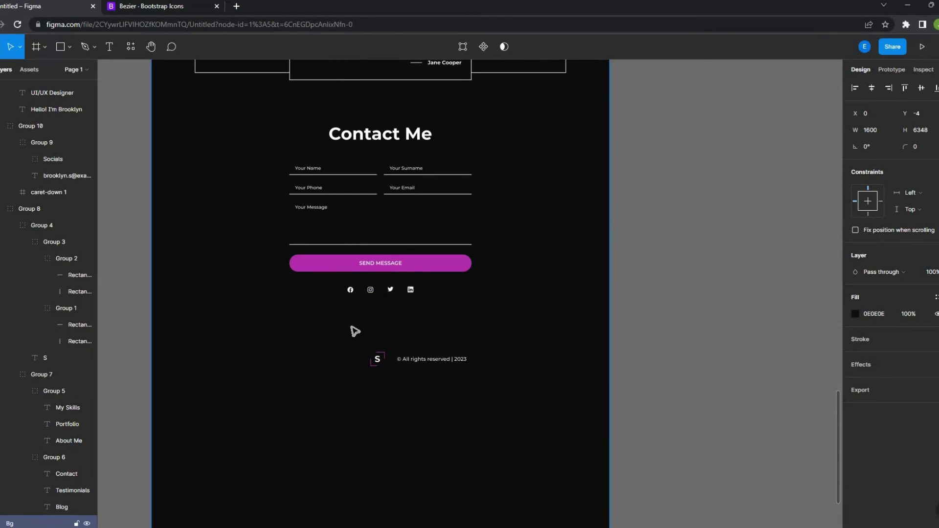
pyautogui.click(388, 351)
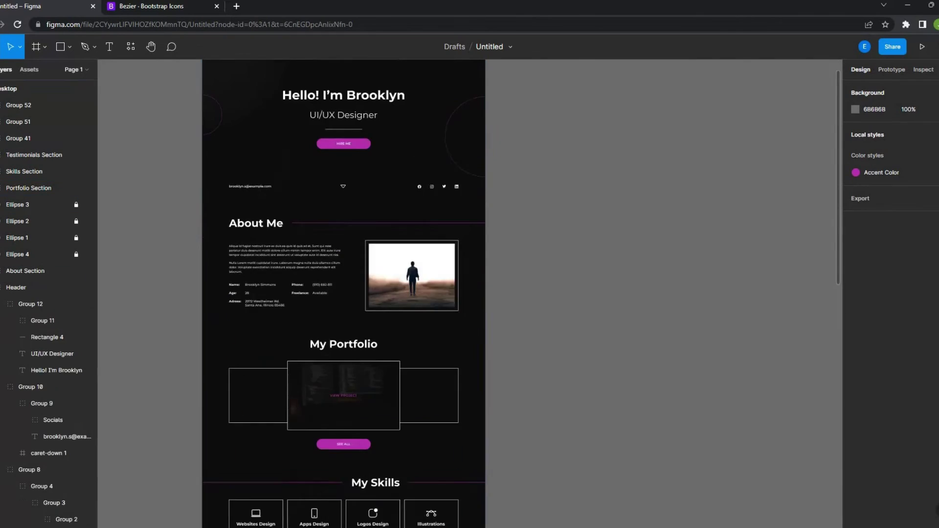
pyautogui.click(23, 138)
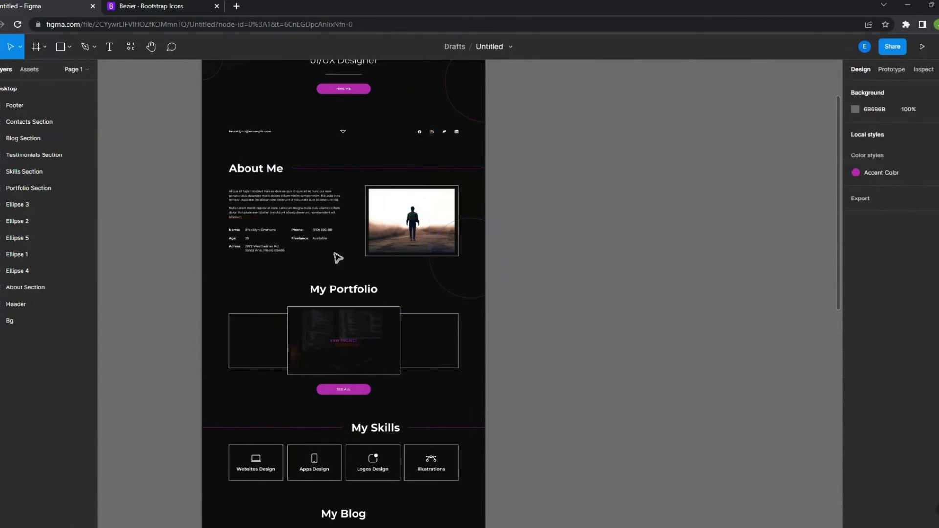
# Resize an accent outline circle to 238×238 and position it beside My Blog
pyautogui.keyDown('shift'); pyautogui.click(30, 272); pyautogui.keyUp('shift')
pyautogui.scroll(-3, 581, 239)
pyautogui.click(465, 256)
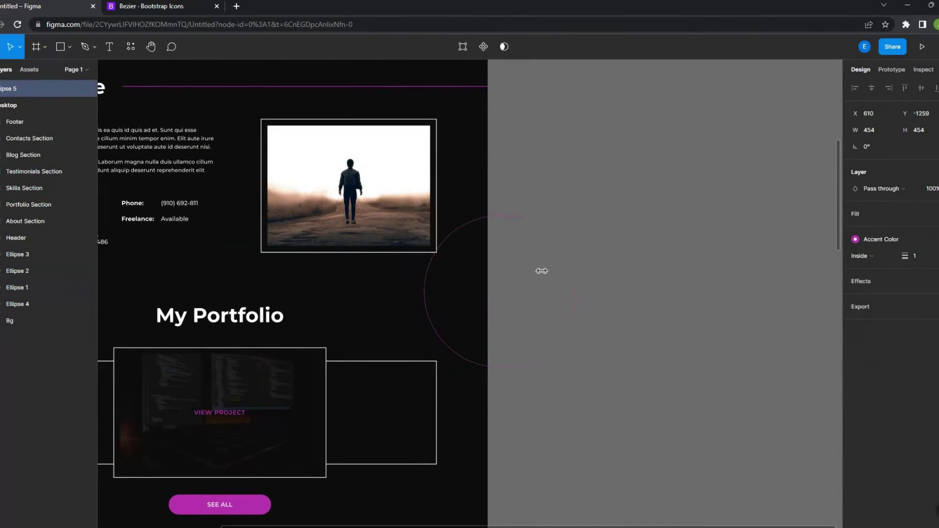
pyautogui.scroll(5, 541, 270)
pyautogui.scroll(-3, 241, 182)
pyautogui.moveTo(241, 183)
pyautogui.mouseDown()
pyautogui.moveTo(461, 271)
pyautogui.moveTo(419, 413)
pyautogui.mouseUp()
pyautogui.scroll(2, 461, 272)
pyautogui.scroll(-3, 489, 252)
pyautogui.scroll(-3, 489, 313)
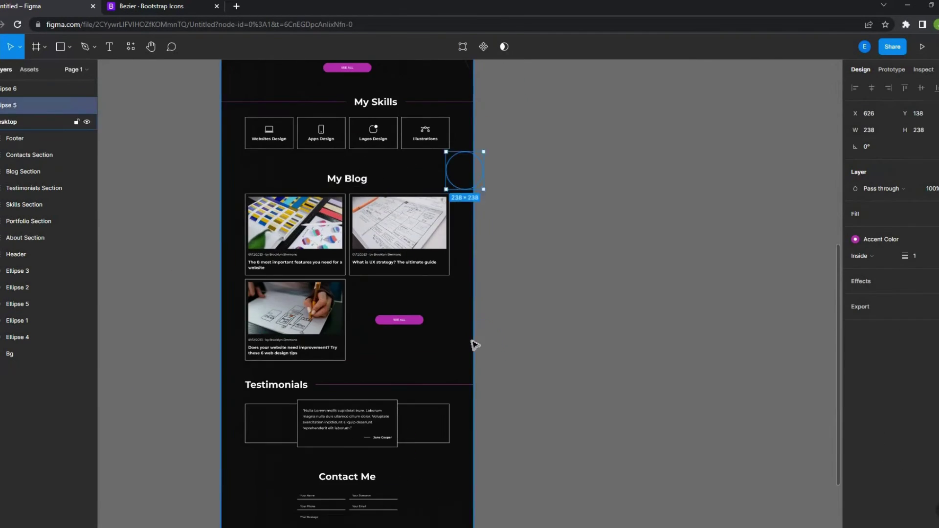
pyautogui.scroll(3, 444, 312)
pyautogui.scroll(-3, 499, 298)
# Paste a large 672×672 outline circle near the Contact Me form
pyautogui.click(551, 282)
pyautogui.scroll(2, 549, 390)
pyautogui.scroll(-3, 551, 390)
pyautogui.hotkey('ctrl', 'v')
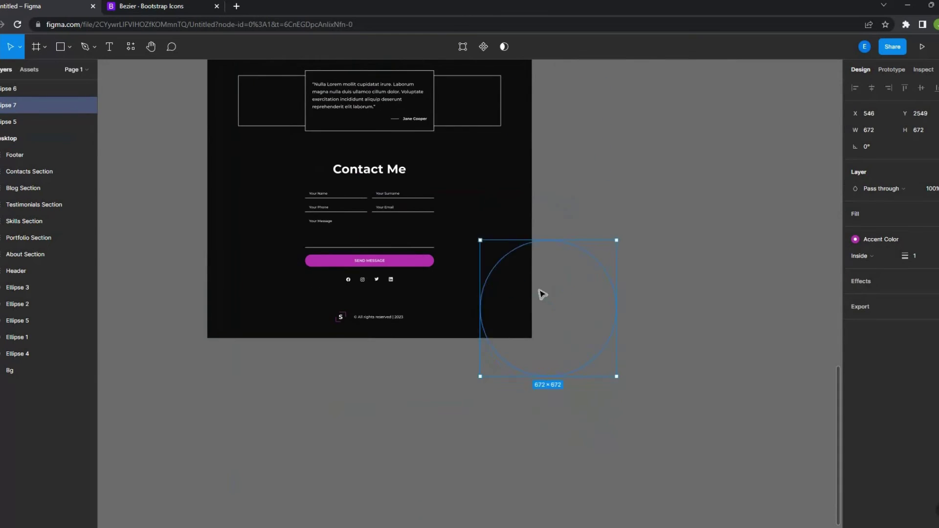
pyautogui.press('Escape')
pyautogui.scroll(-3, 535, 210)
pyautogui.scroll(-3, 508, 201)
pyautogui.scroll(3, 491, 294)
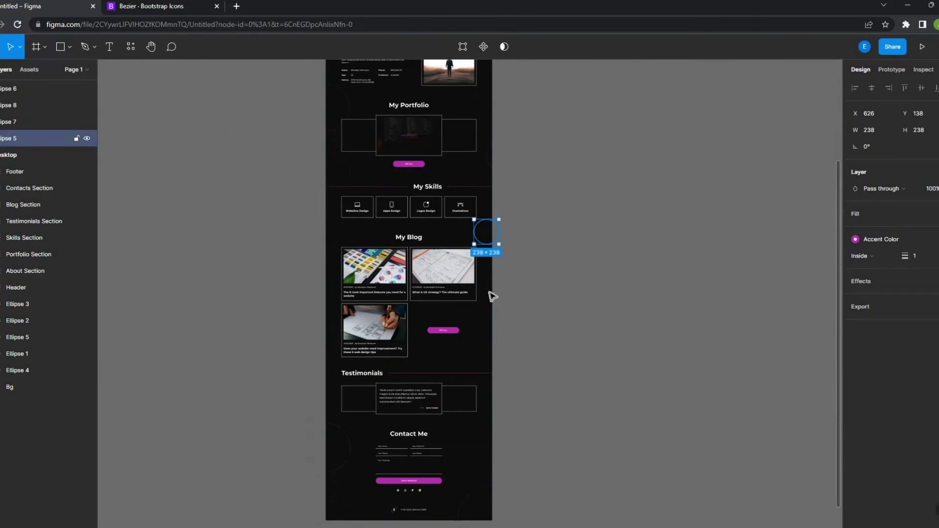
pyautogui.scroll(5, 524, 289)
pyautogui.scroll(-5, 526, 239)
pyautogui.scroll(3, 532, 237)
# Present the Desktop frame full-screen and scroll from the hero down to the Contact Me form
pyautogui.hotkey('ctrl', '\\')
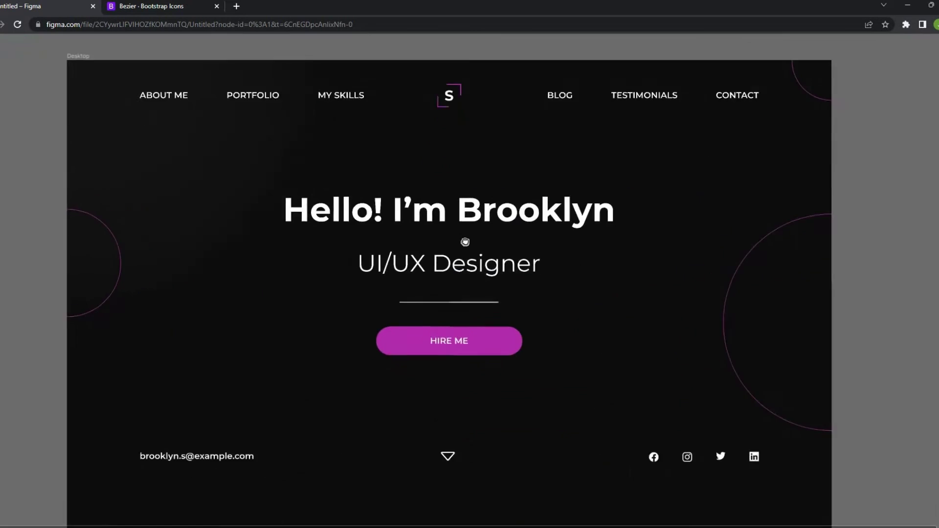
pyautogui.scroll(-1, 453, 284)
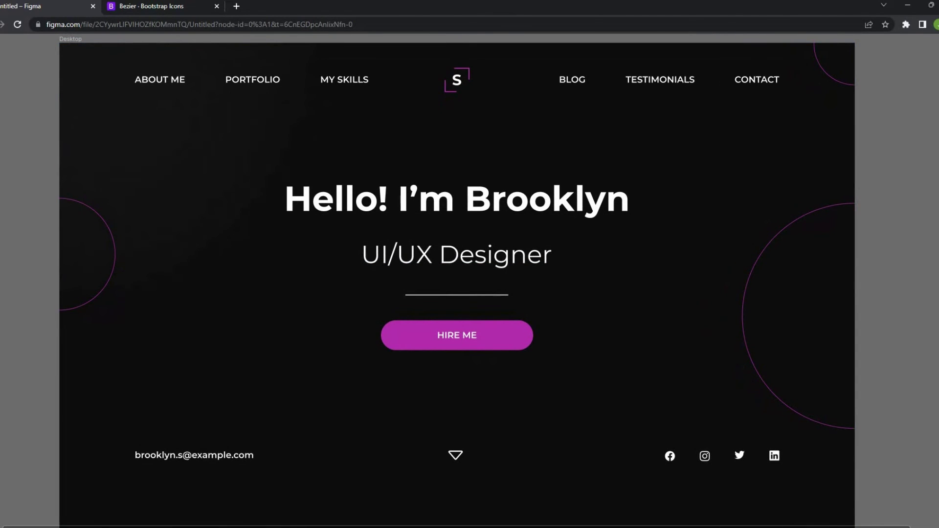
pyautogui.scroll(-1, 456, 248)
pyautogui.scroll(-1, 456, 248)
pyautogui.scroll(-1, 457, 248)
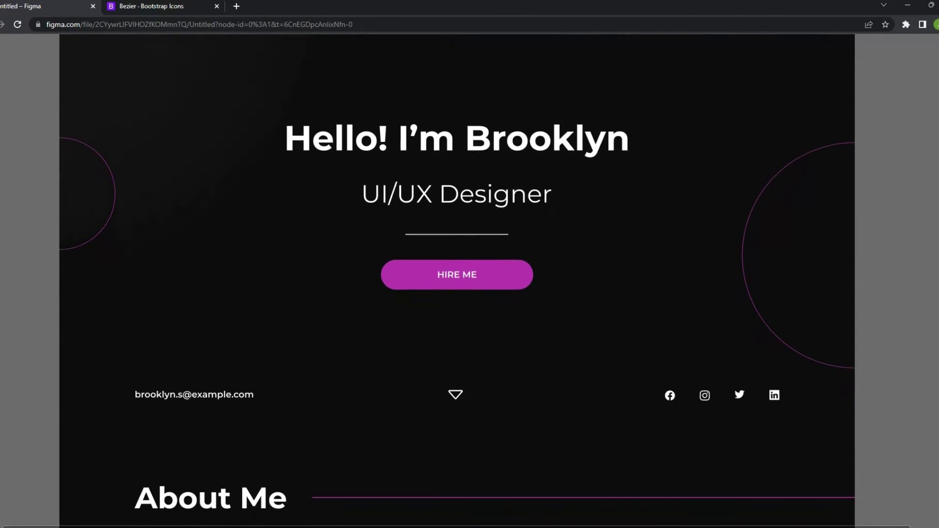
pyautogui.scroll(-2, 457, 248)
pyautogui.scroll(-3, 457, 248)
pyautogui.scroll(-3, 457, 248)
pyautogui.scroll(-2, 457, 248)
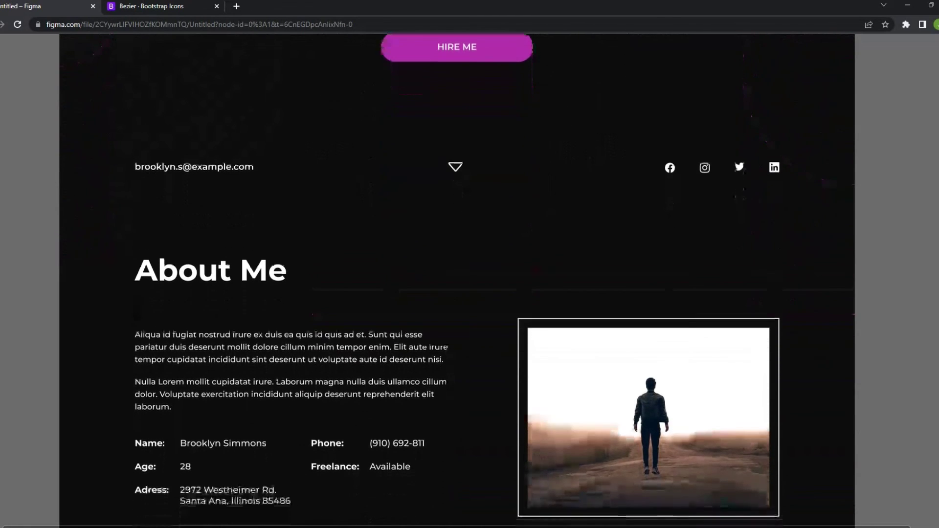
pyautogui.scroll(-2, 457, 248)
pyautogui.scroll(-1, 457, 248)
pyautogui.scroll(-3, 457, 248)
pyautogui.scroll(-2, 456, 247)
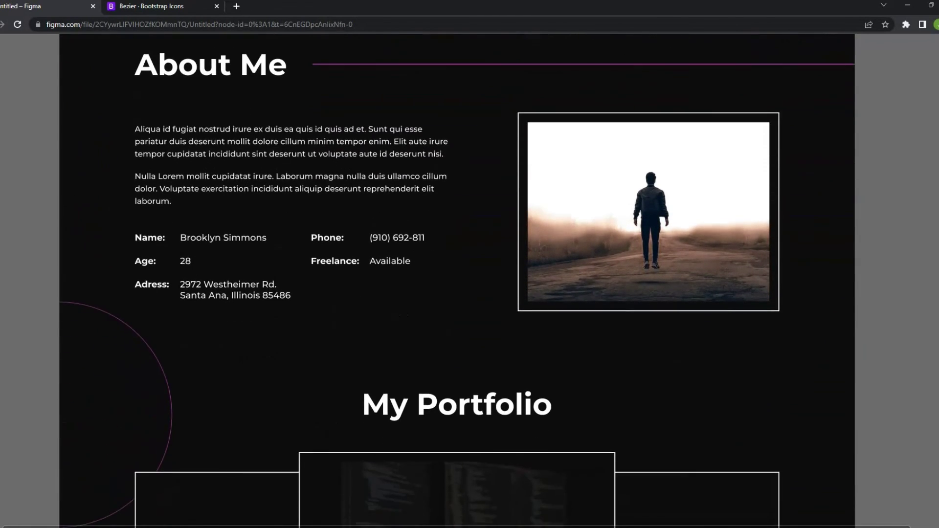
pyautogui.scroll(-3, 457, 248)
pyautogui.scroll(-2, 457, 248)
pyautogui.scroll(-3, 456, 248)
pyautogui.scroll(-2, 456, 248)
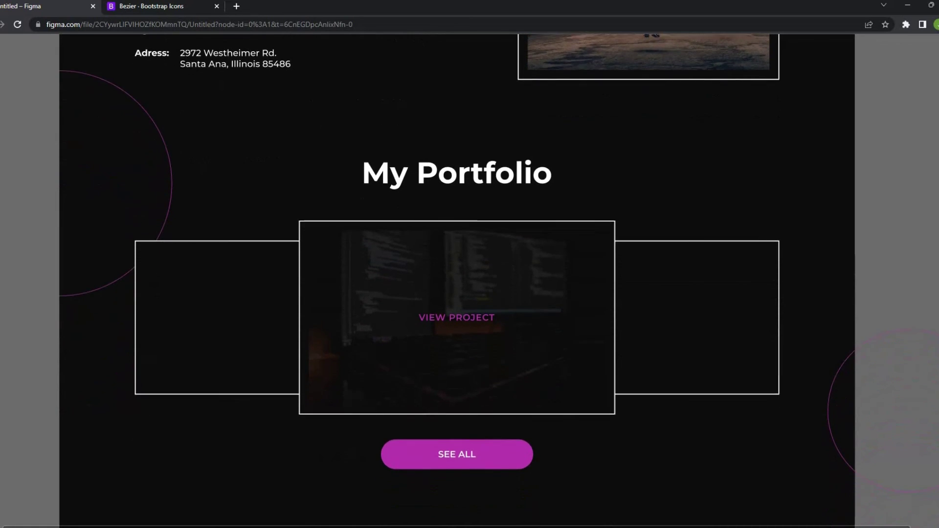
pyautogui.scroll(-2, 457, 248)
pyautogui.scroll(-3, 457, 248)
pyautogui.scroll(-3, 456, 248)
pyautogui.scroll(-2, 457, 248)
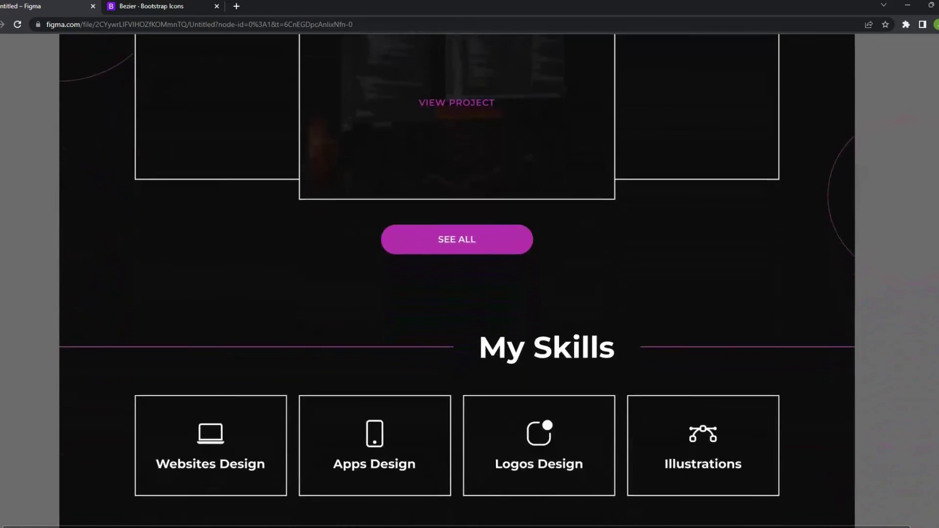
pyautogui.scroll(-2, 457, 248)
pyautogui.scroll(-3, 457, 281)
pyautogui.scroll(-2, 457, 281)
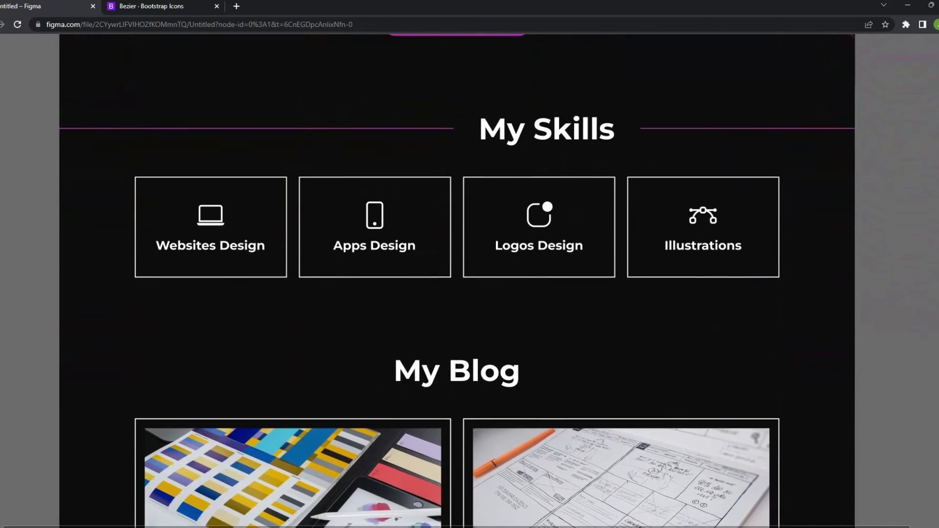
pyautogui.scroll(-2, 457, 281)
pyautogui.scroll(-2, 457, 281)
pyautogui.scroll(-3, 457, 280)
pyautogui.scroll(-2, 457, 281)
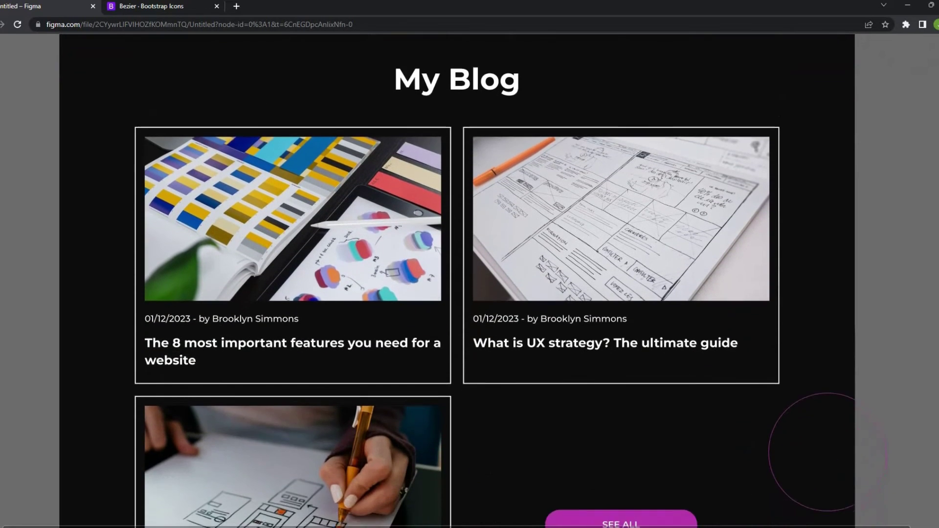
pyautogui.scroll(-3, 457, 280)
pyautogui.scroll(-3, 457, 280)
pyautogui.scroll(-3, 457, 281)
pyautogui.scroll(-2, 456, 281)
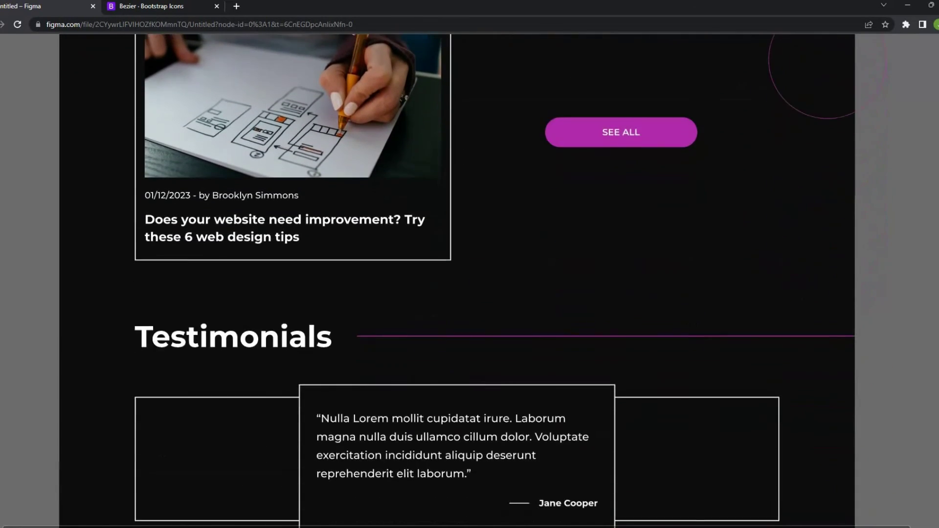
pyautogui.scroll(-4, 457, 281)
pyautogui.scroll(-2, 457, 281)
pyautogui.scroll(-3, 457, 281)
pyautogui.scroll(-4, 457, 280)
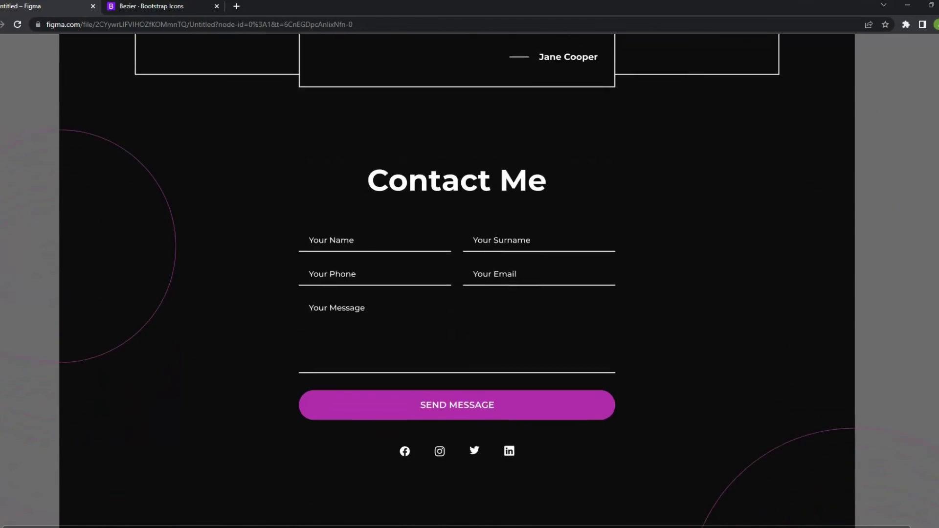
pyautogui.scroll(-2, 457, 281)
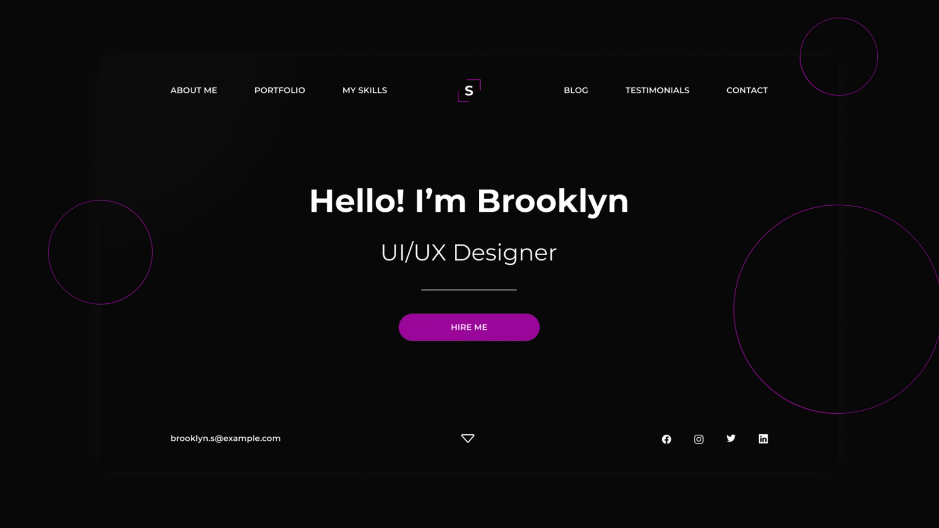